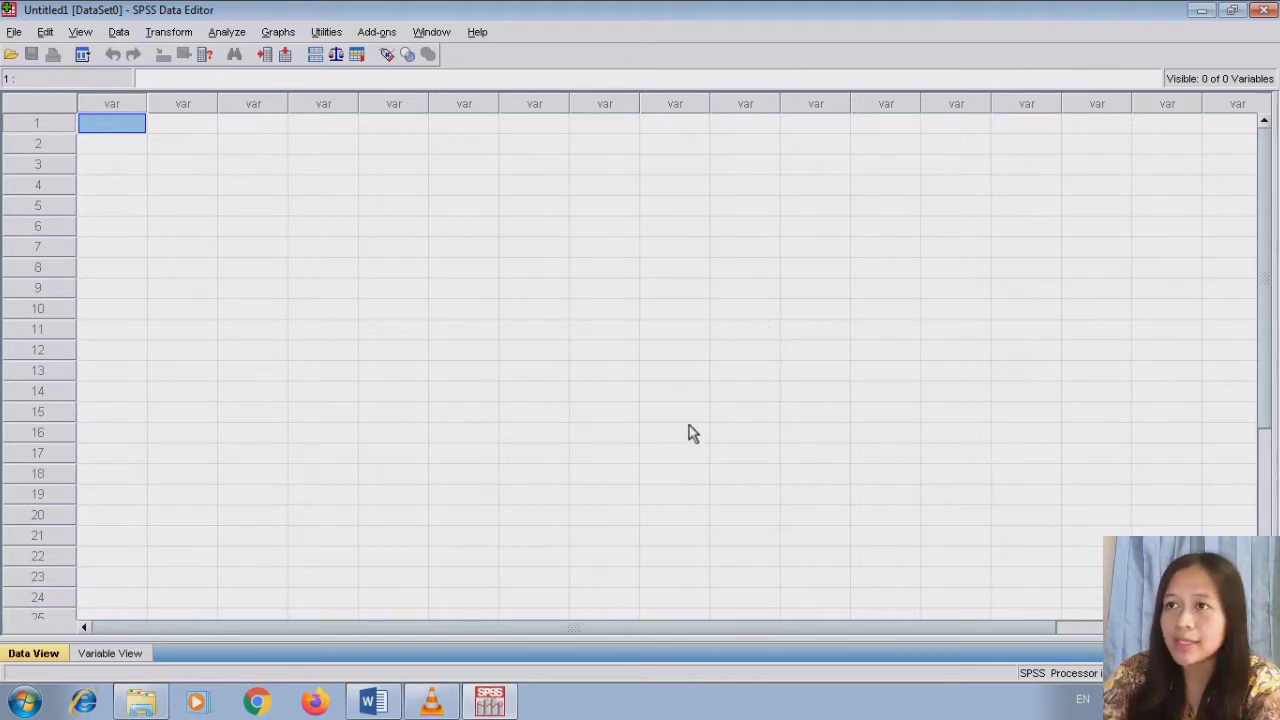
# Copy the first page's data rows, without the header, from the Word table and paste them into the SPSS data sheet starting at row 1
pyautogui.click(372, 702)
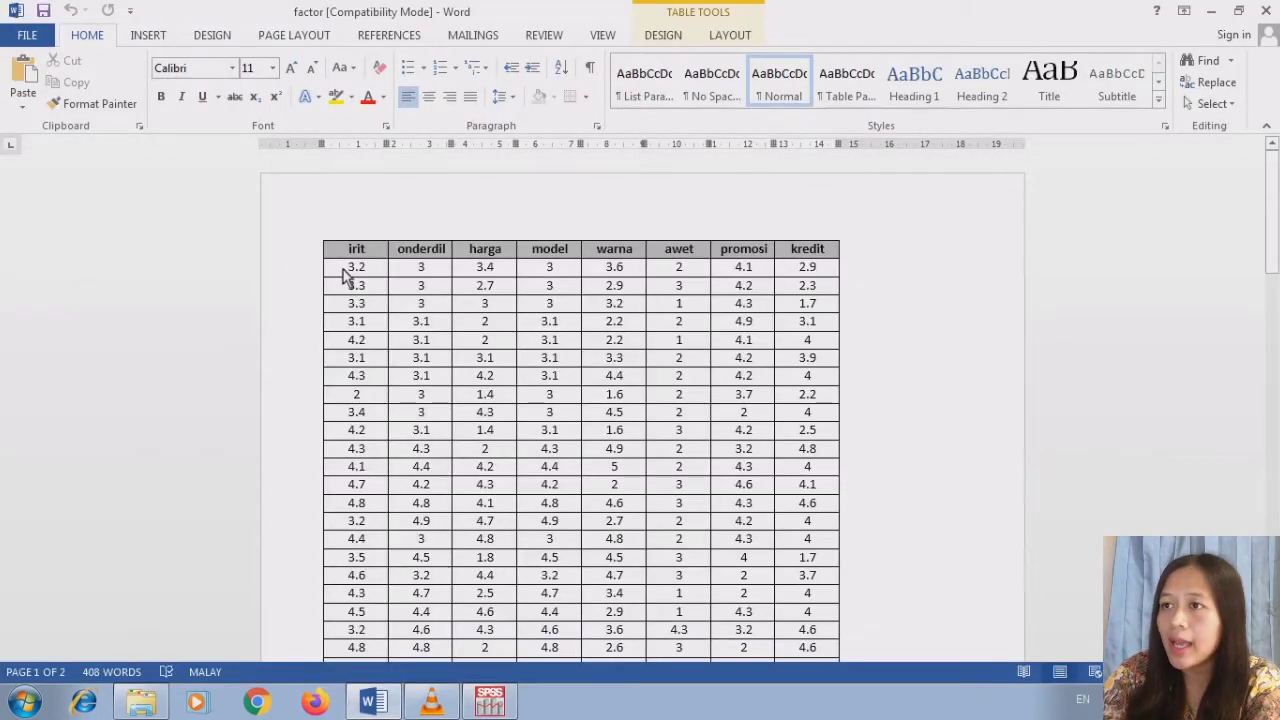
pyautogui.moveTo(343, 266); pyautogui.dragTo(812, 432)
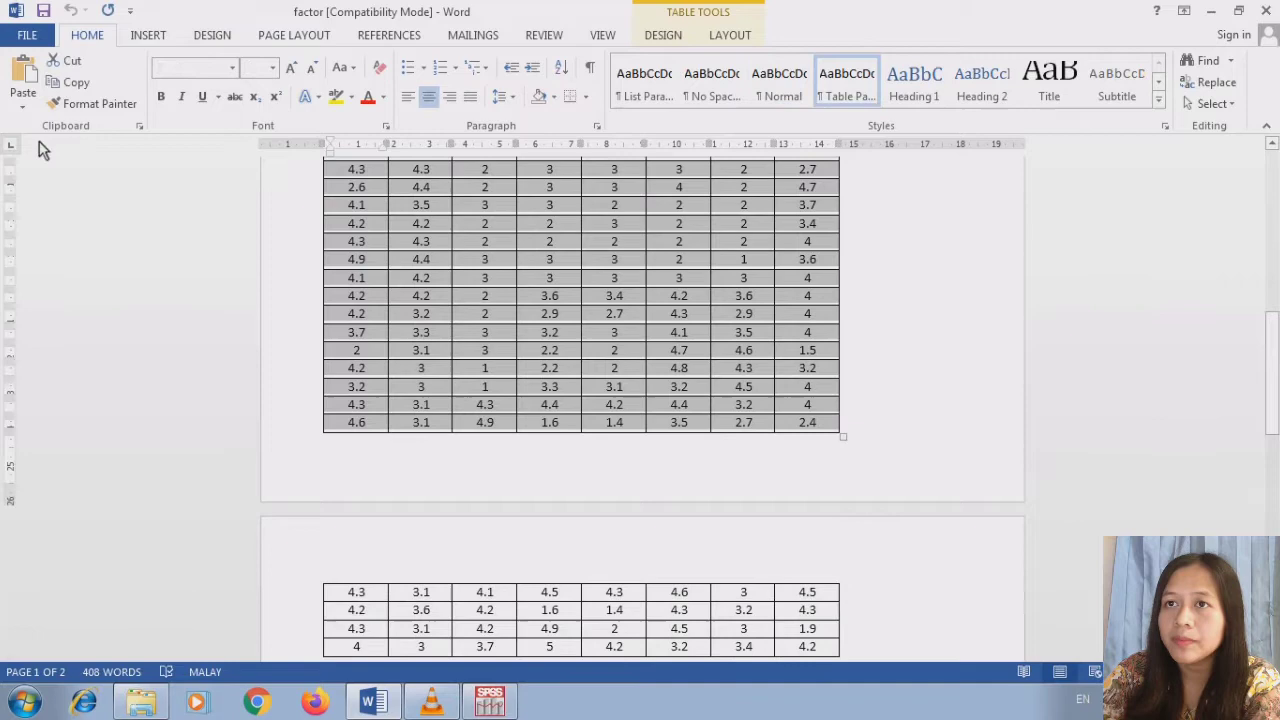
pyautogui.click(70, 82)
pyautogui.click(489, 702)
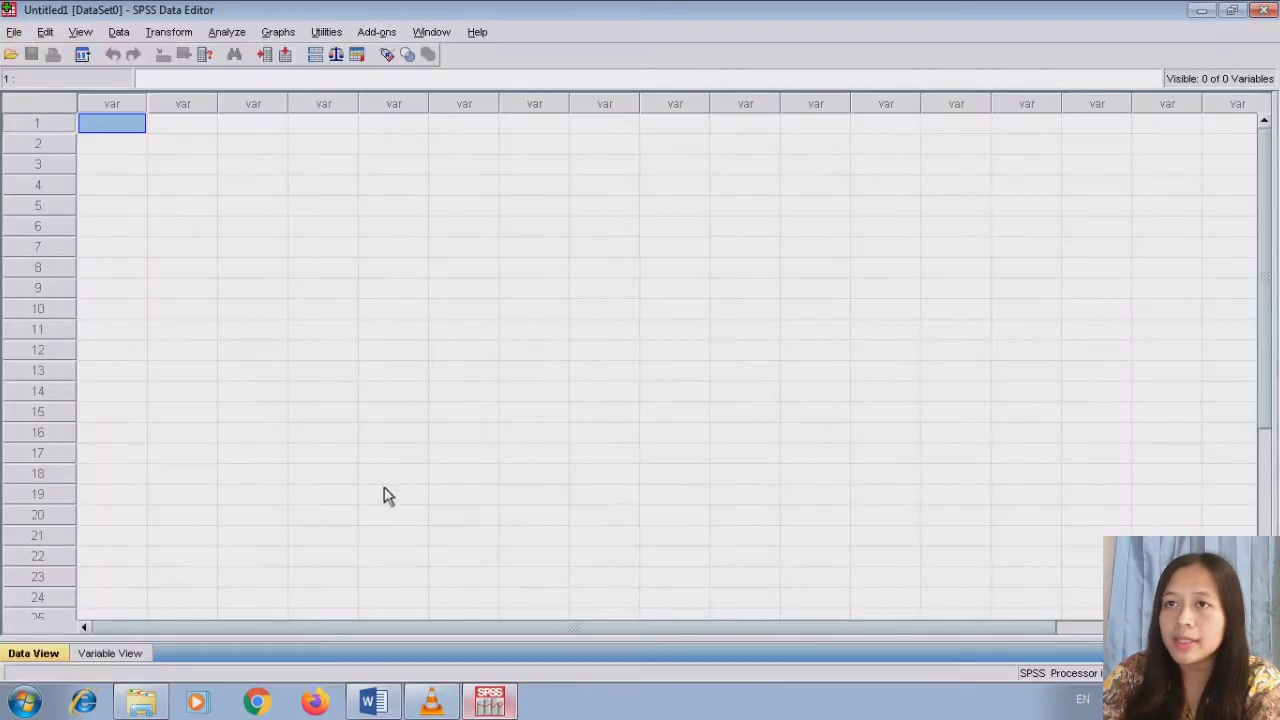
pyautogui.rightClick(119, 118)
pyautogui.click(155, 172)
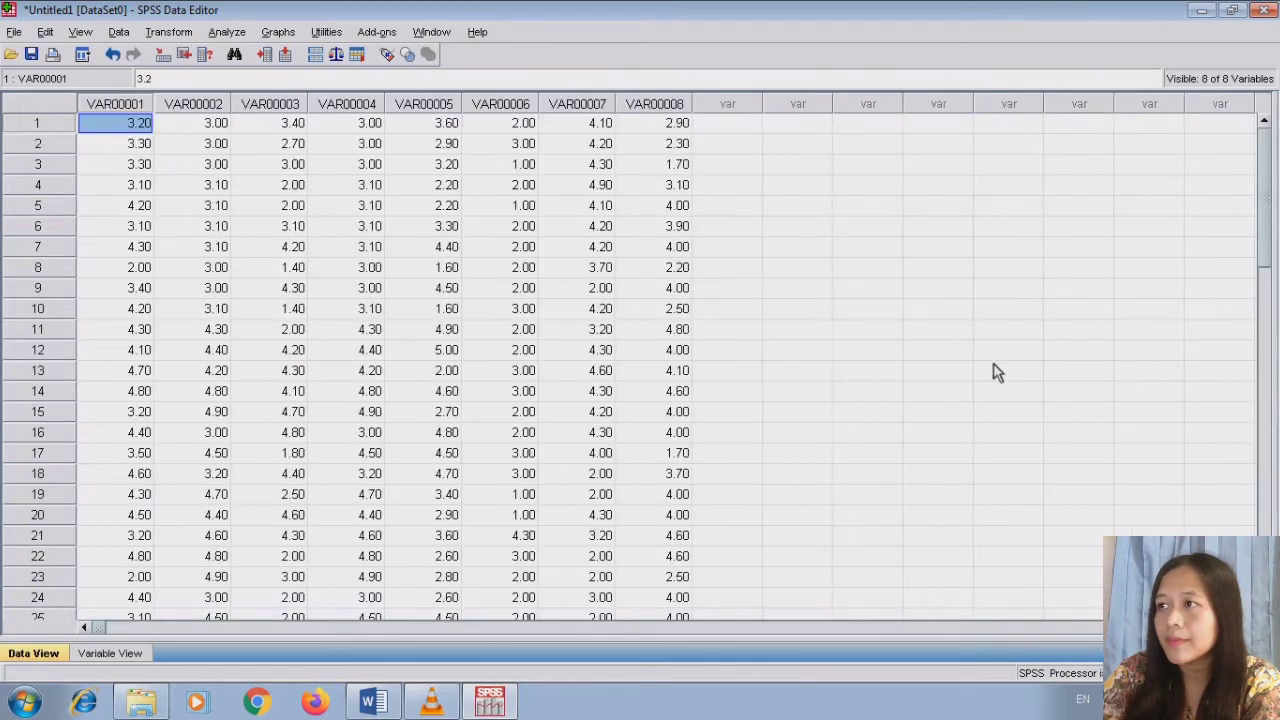
# Copy the four remaining rows on the second page of the Word table and paste them into the SPSS data sheet from row 47
pyautogui.moveTo(1265, 245); pyautogui.dragTo(1251, 429)
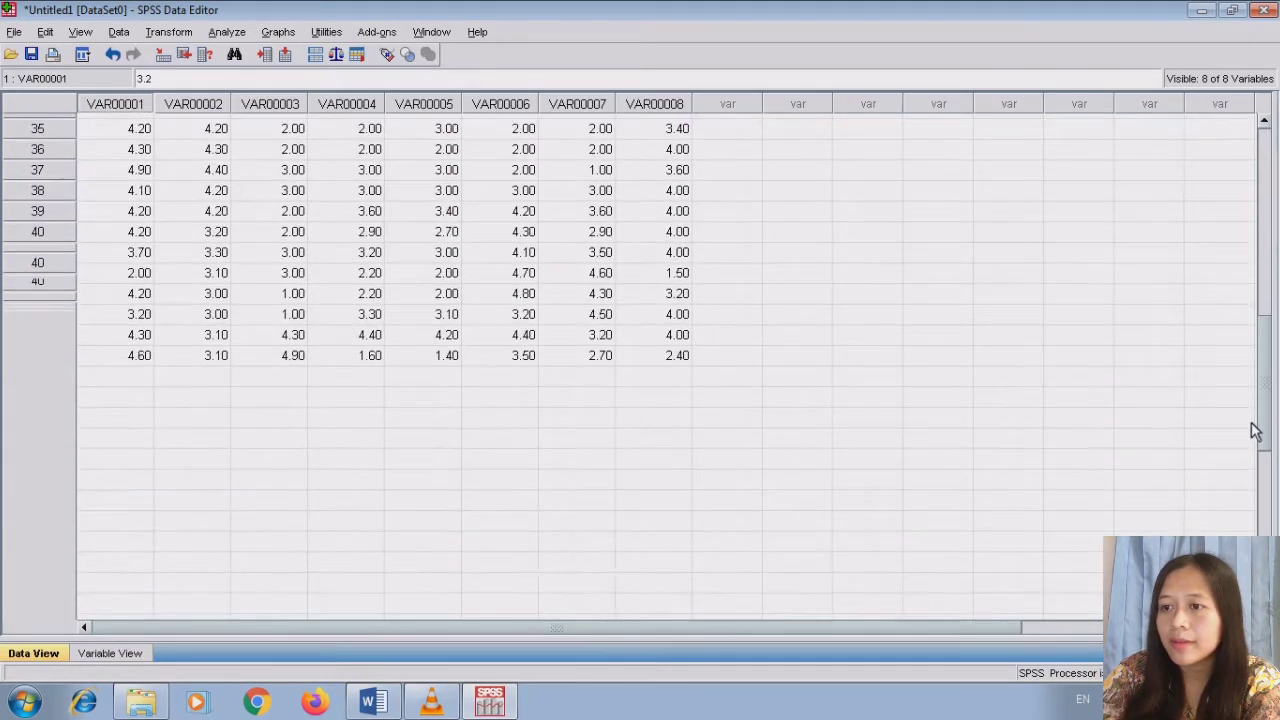
pyautogui.click(398, 698)
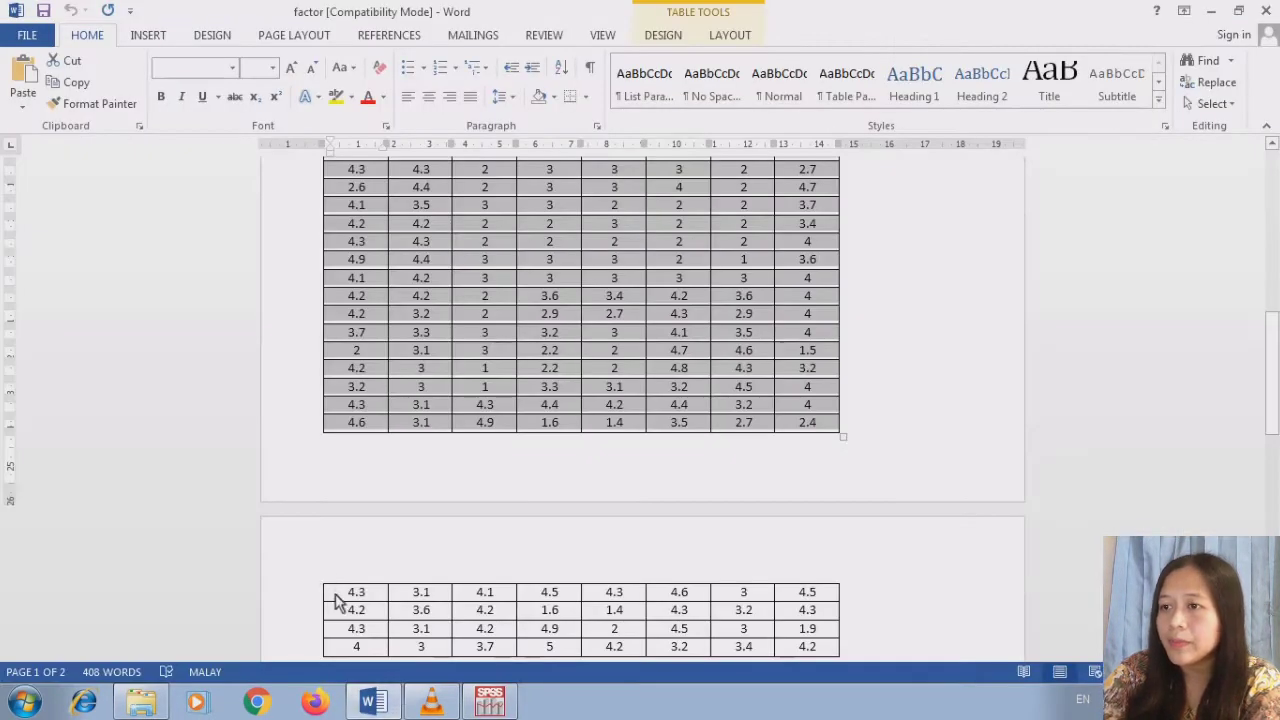
pyautogui.moveTo(337, 592); pyautogui.dragTo(789, 551)
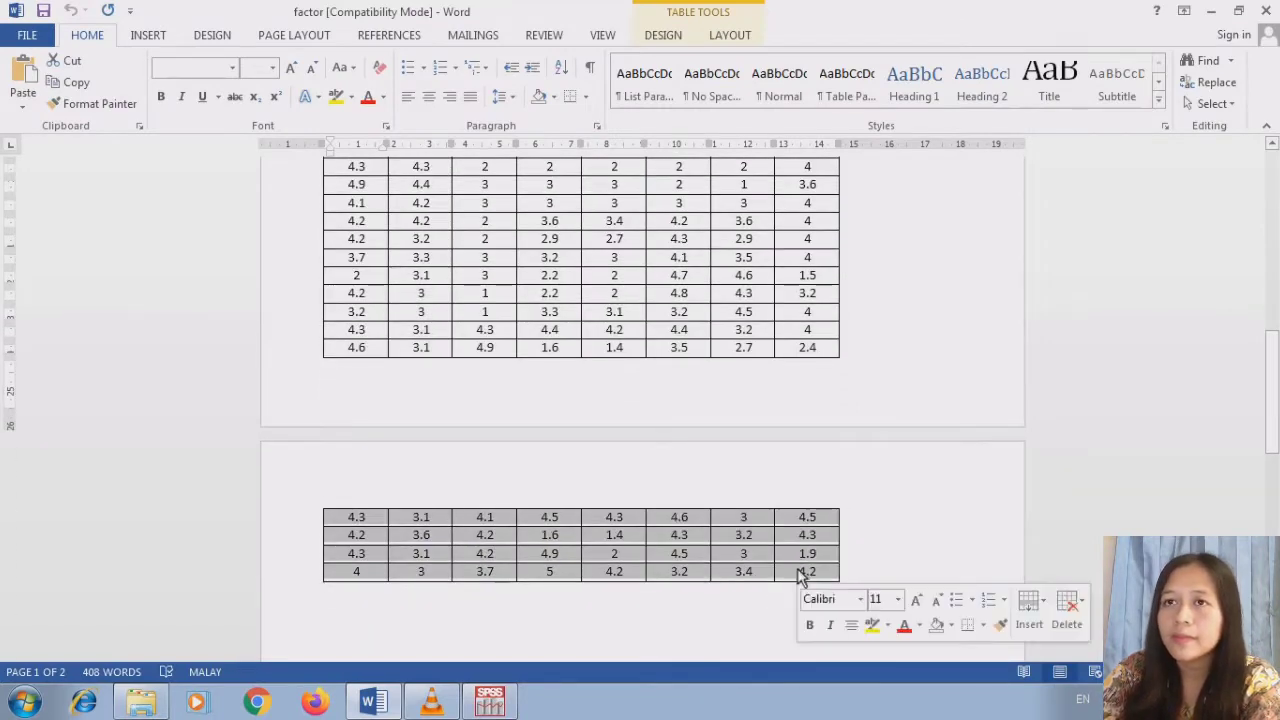
pyautogui.click(72, 84)
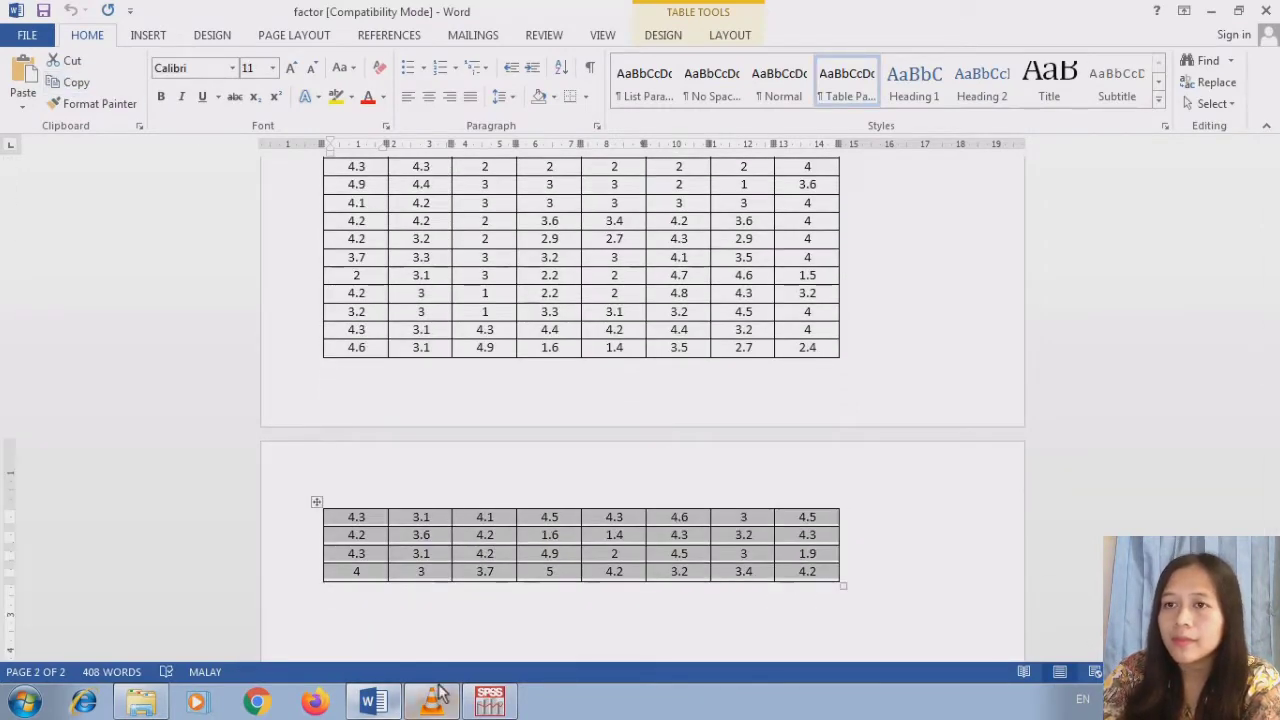
pyautogui.click(489, 700)
pyautogui.click(134, 376)
pyautogui.rightClick(134, 378)
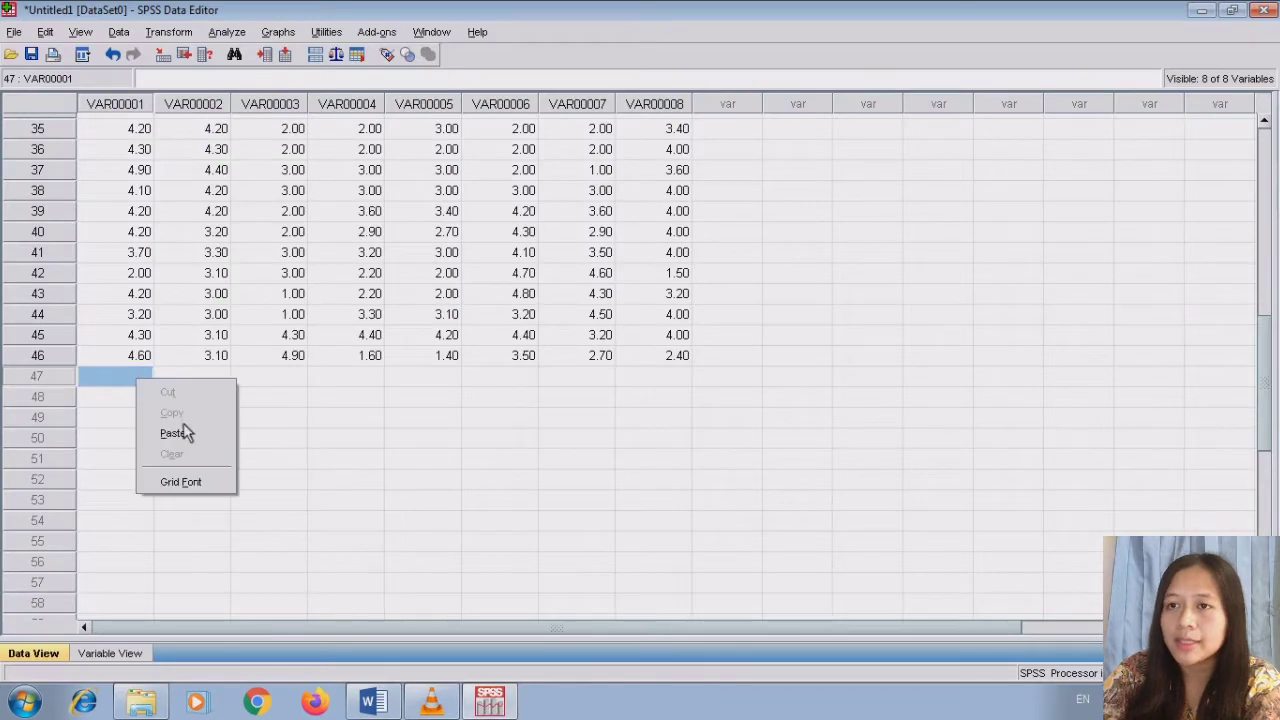
pyautogui.click(193, 436)
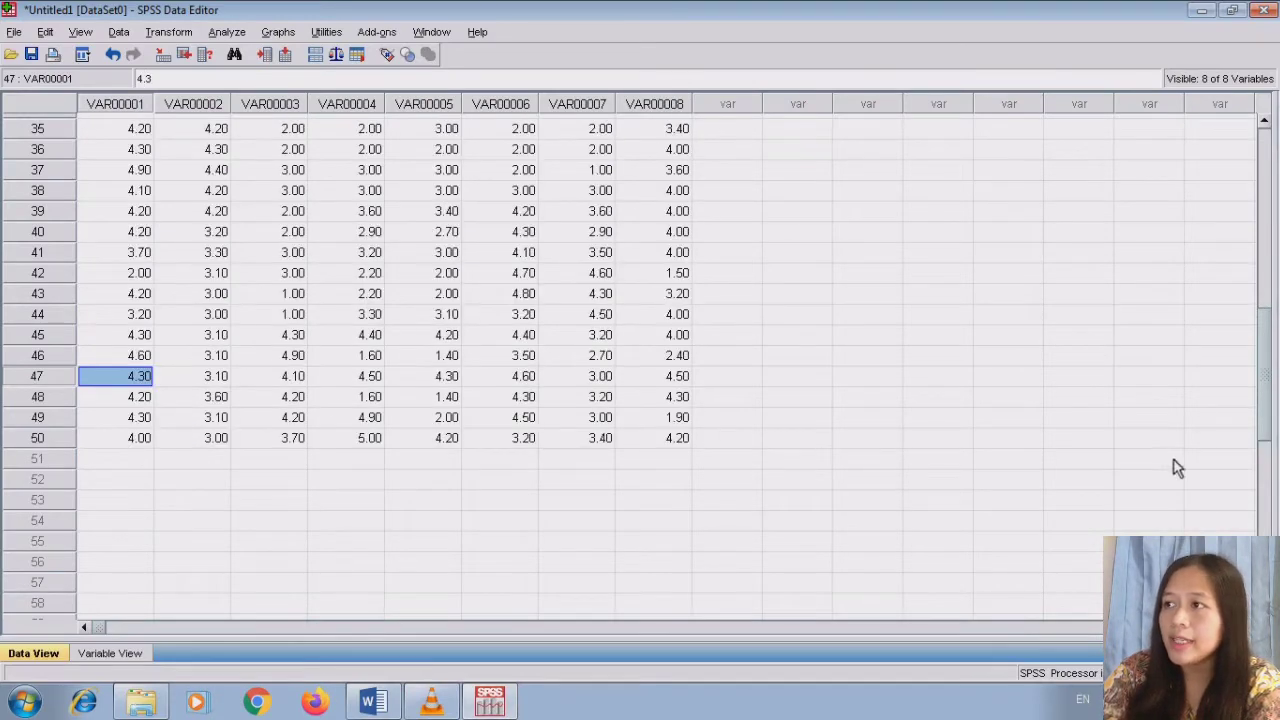
# Rename the first four variables, in order, irit, onderdil, harga and model
pyautogui.moveTo(1268, 408); pyautogui.dragTo(974, 160)
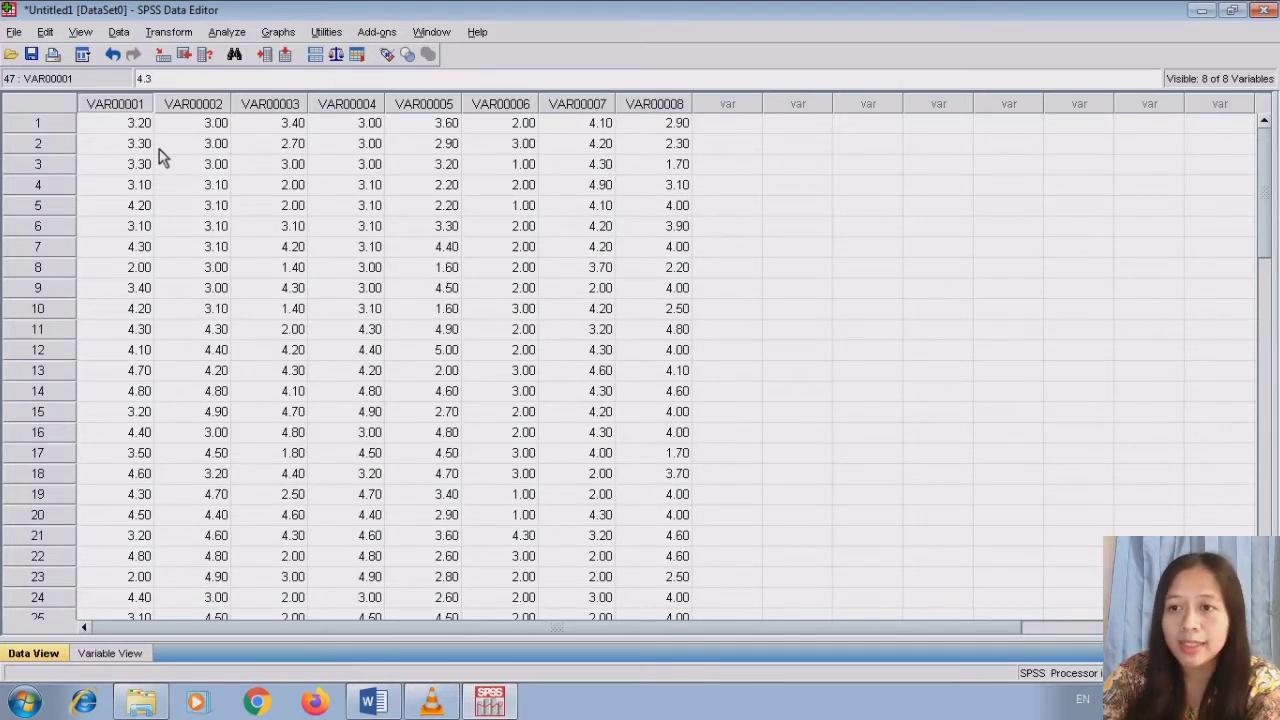
pyautogui.click(120, 653)
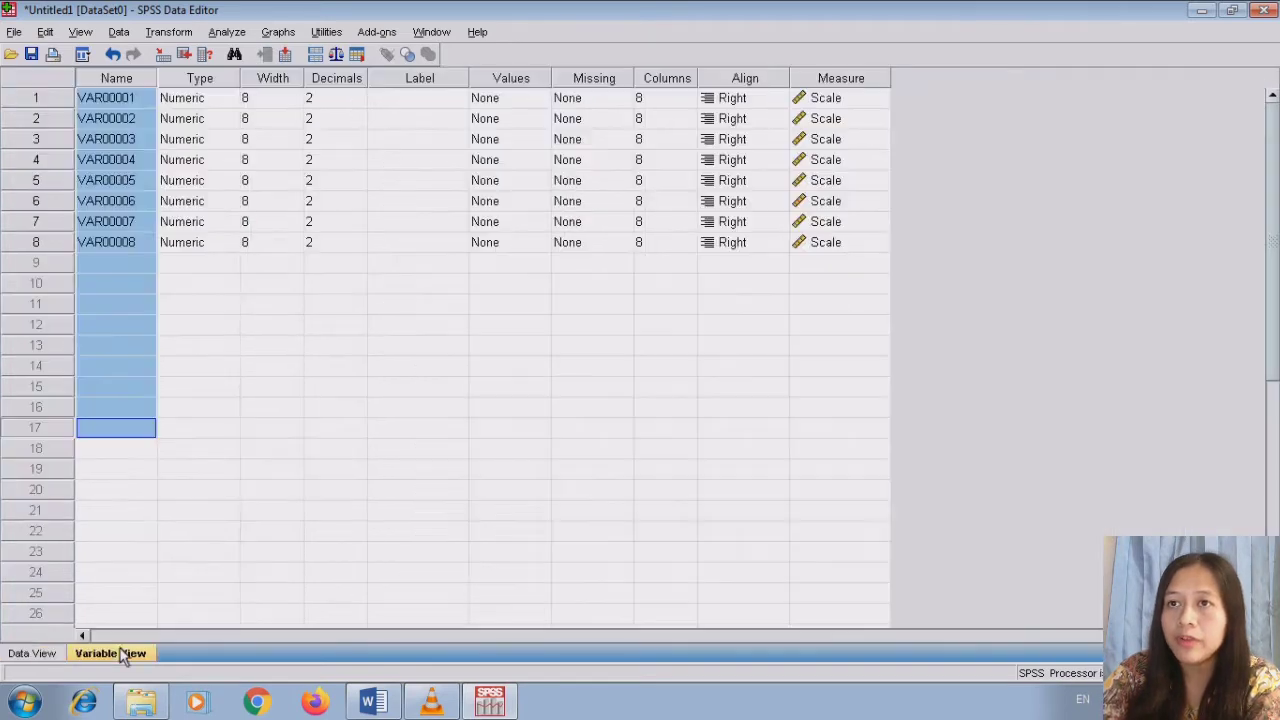
pyautogui.click(121, 96)
pyautogui.write('i')
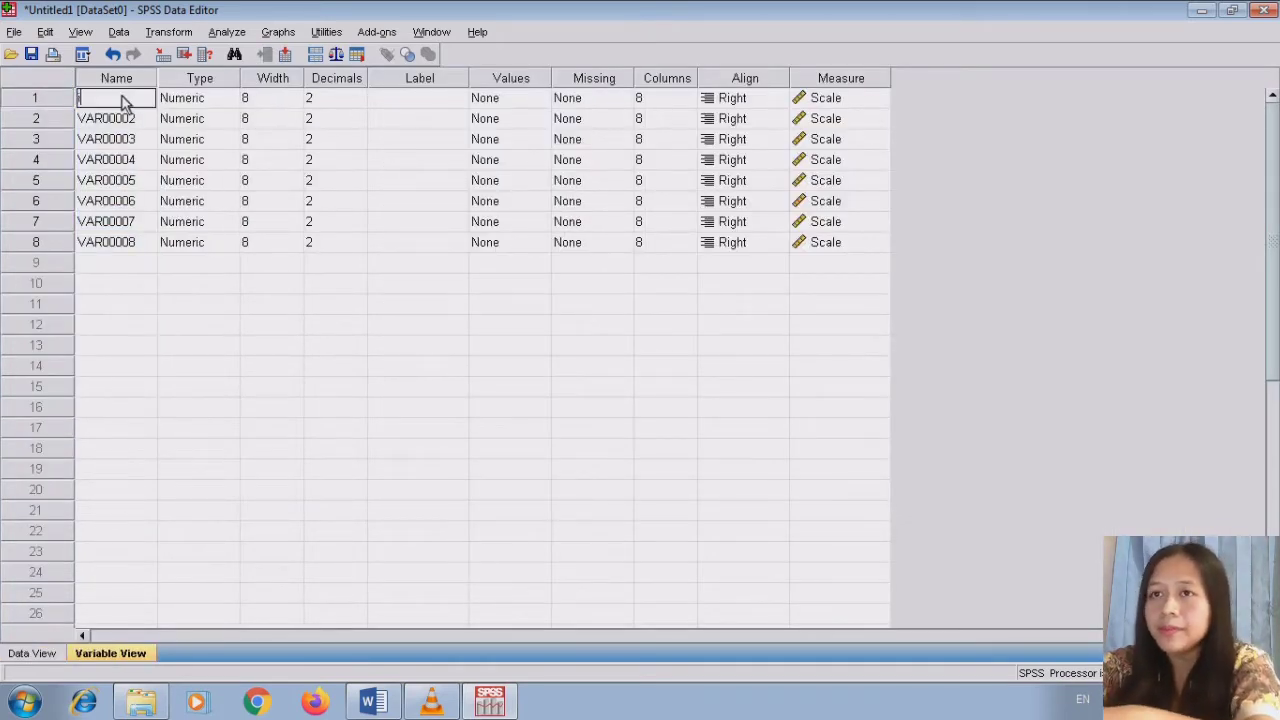
pyautogui.write('nt')
pyautogui.press('Return')
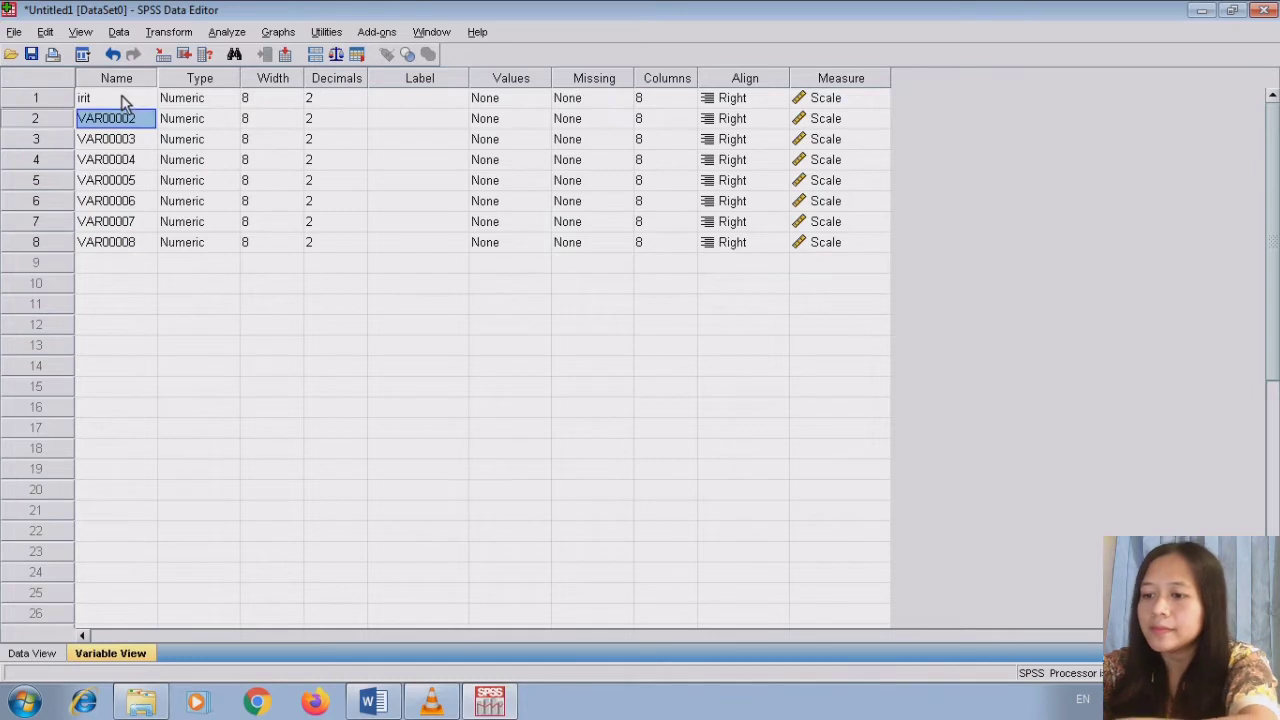
pyautogui.write('onderdil')
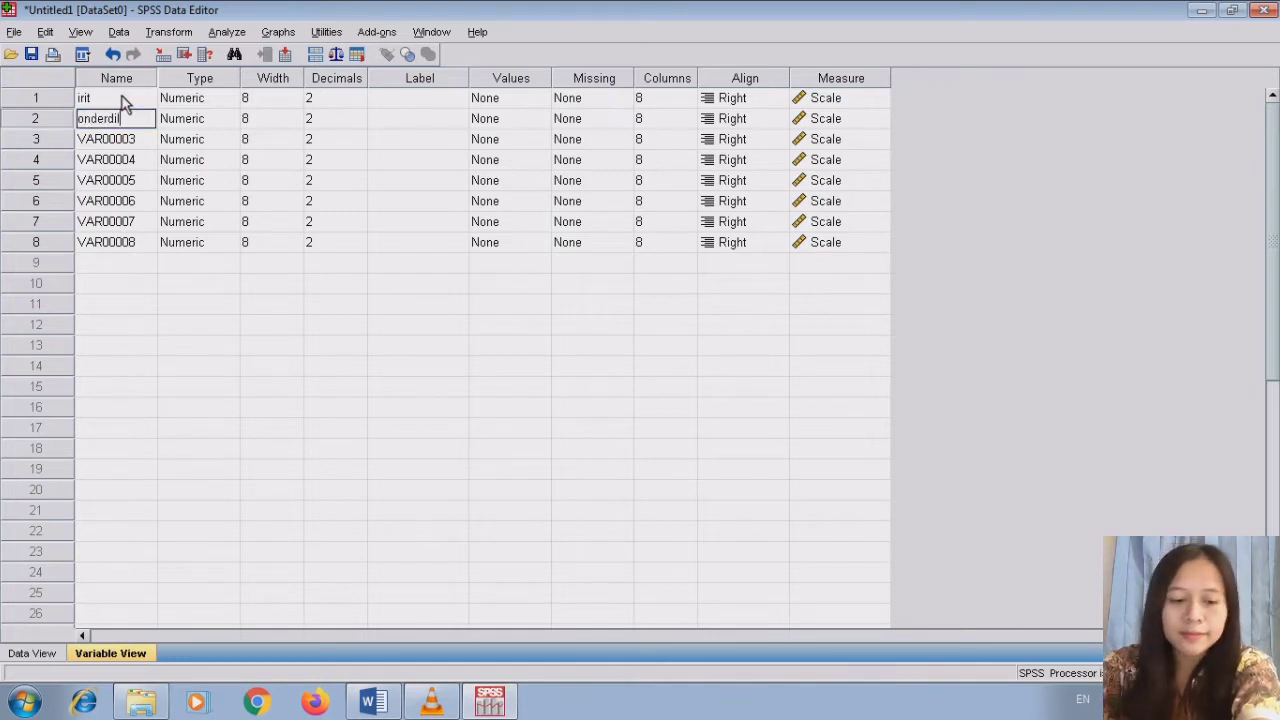
pyautogui.press('Return')
pyautogui.write('harga')
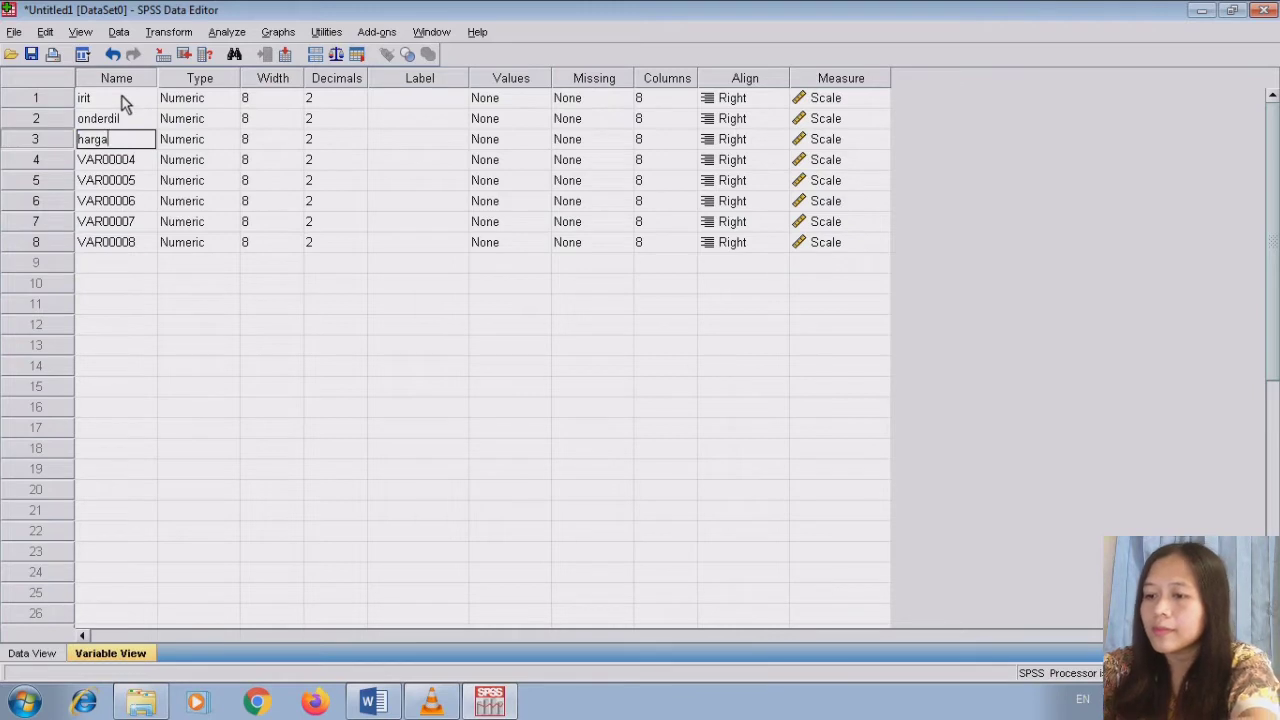
pyautogui.press('Return')
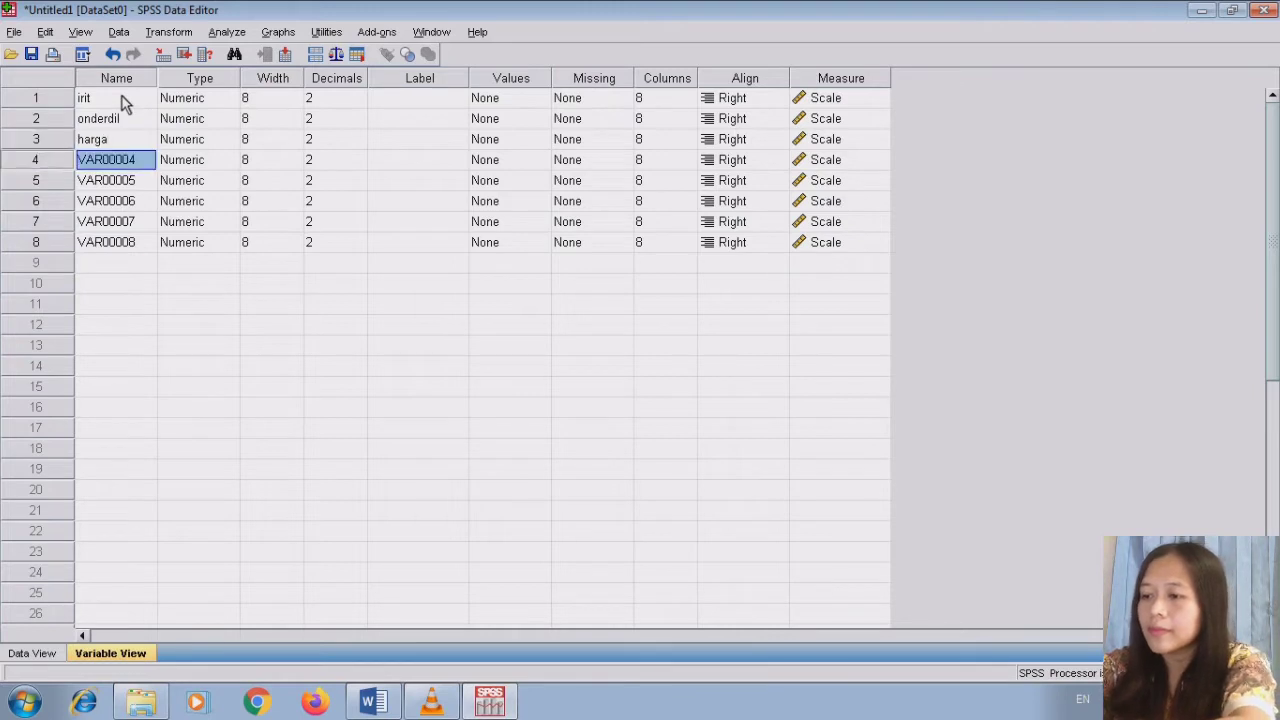
pyautogui.write('model')
pyautogui.press('Return')
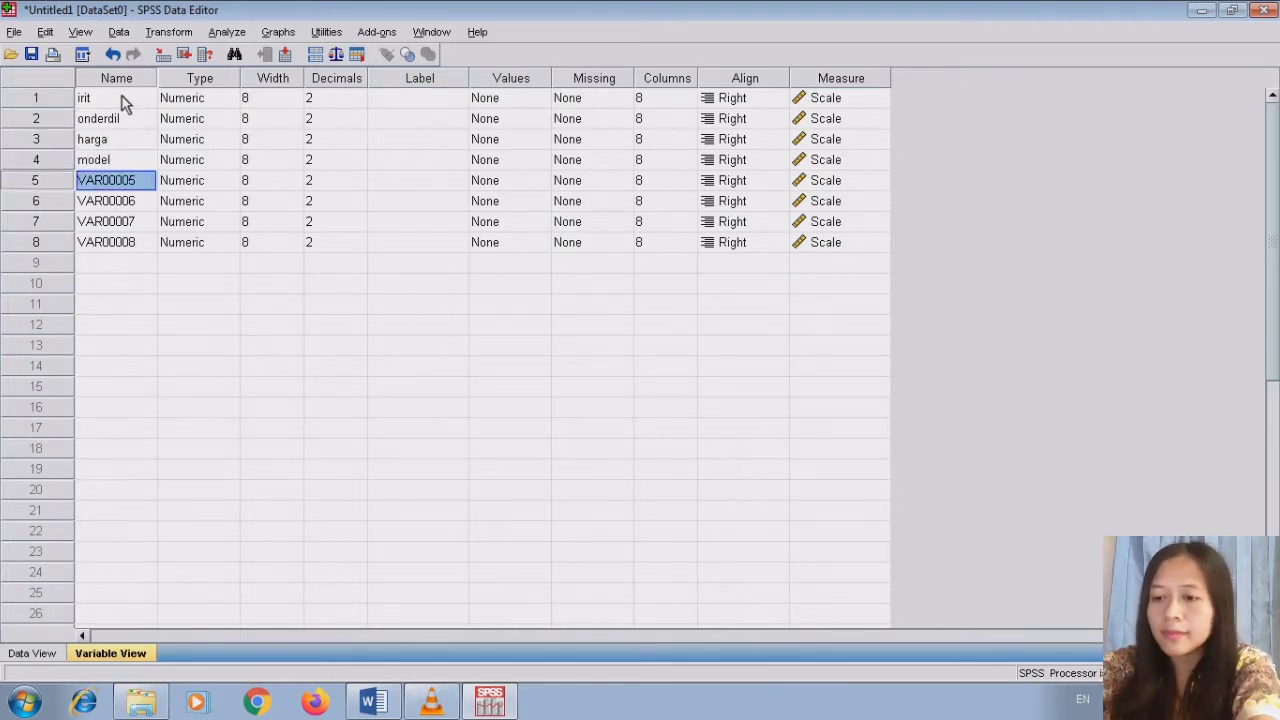
# Rename the fifth to eighth variables, in order, warna, awet, promosi and kredit
pyautogui.write('warna')
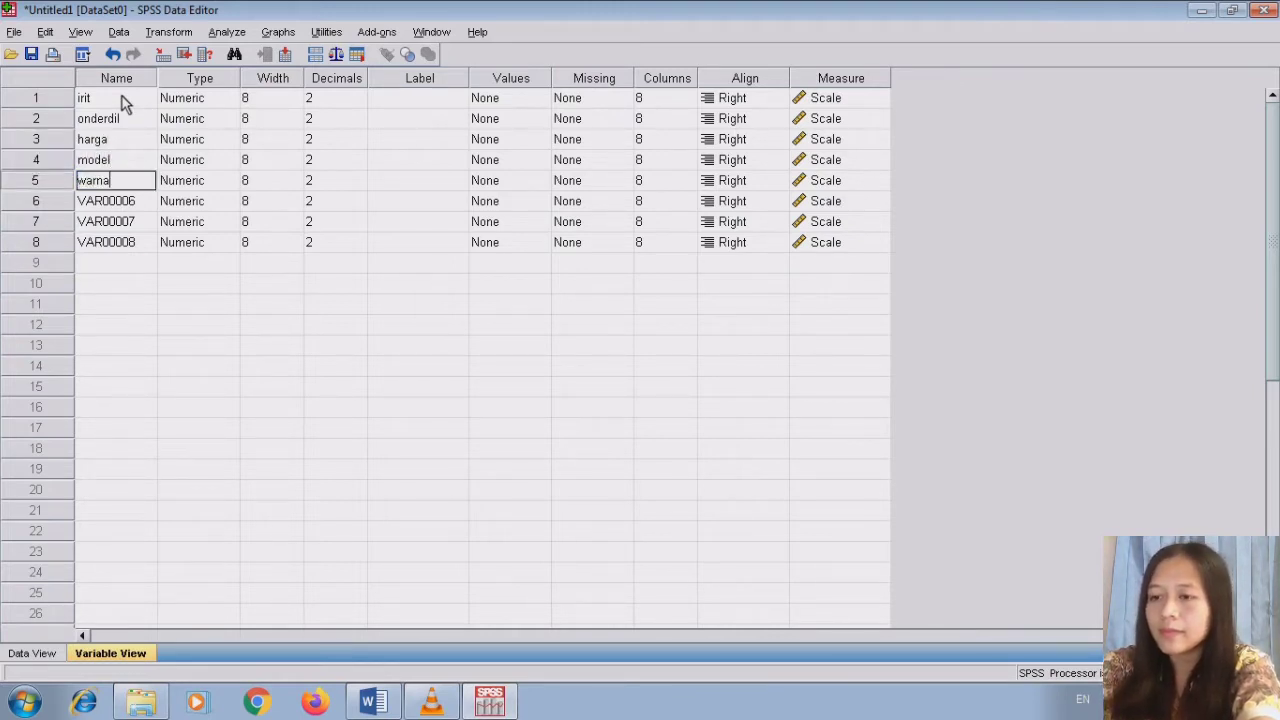
pyautogui.press('Return')
pyautogui.write('awet')
pyautogui.press('Return')
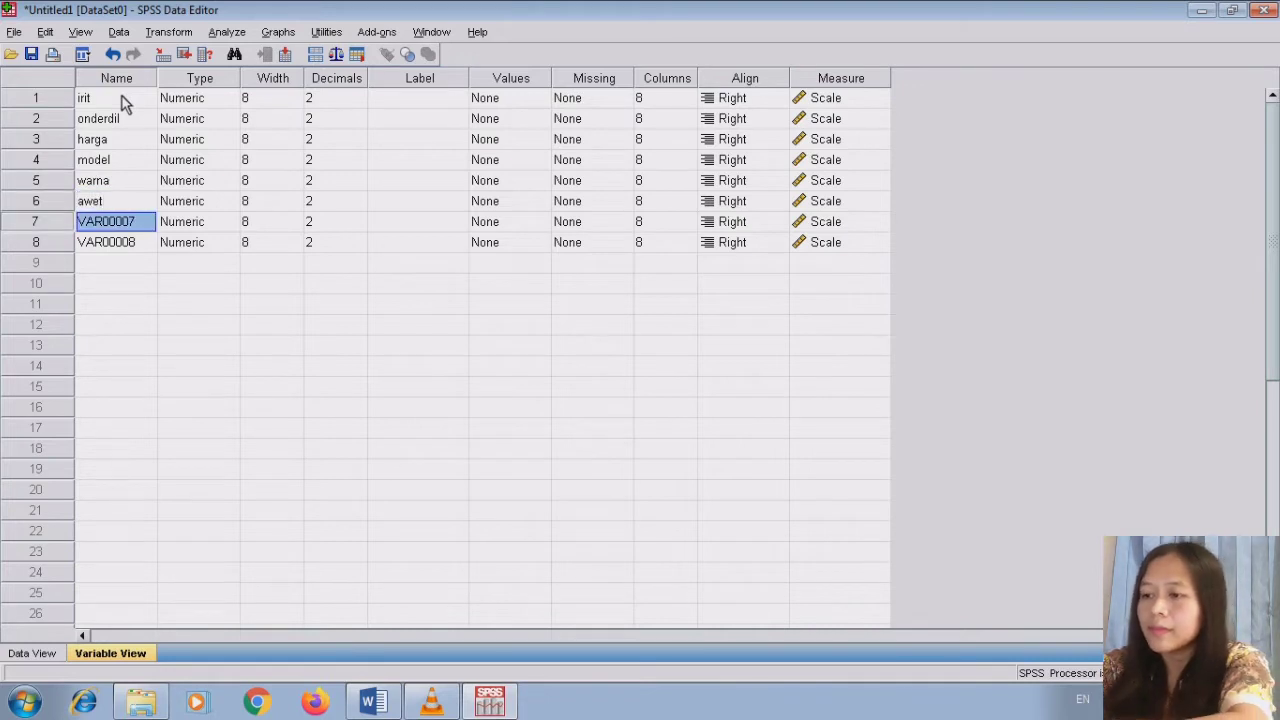
pyautogui.write('promosi')
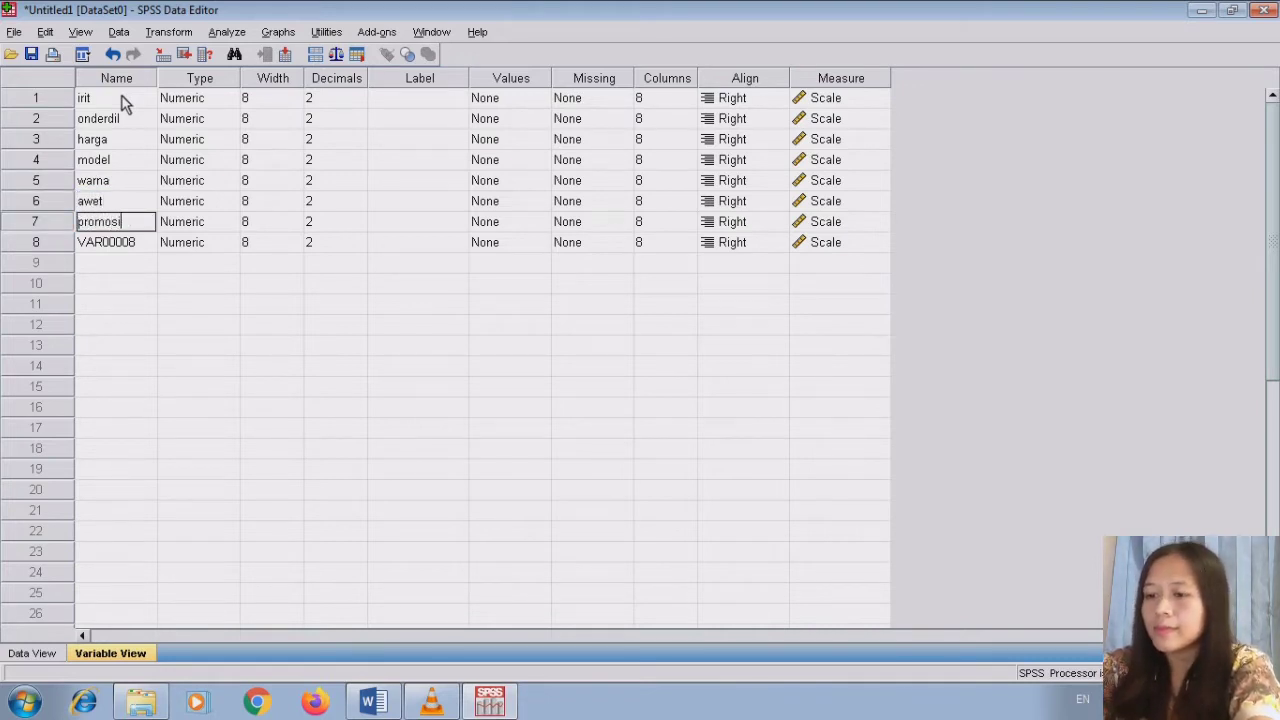
pyautogui.press('Return')
pyautogui.write('kredit')
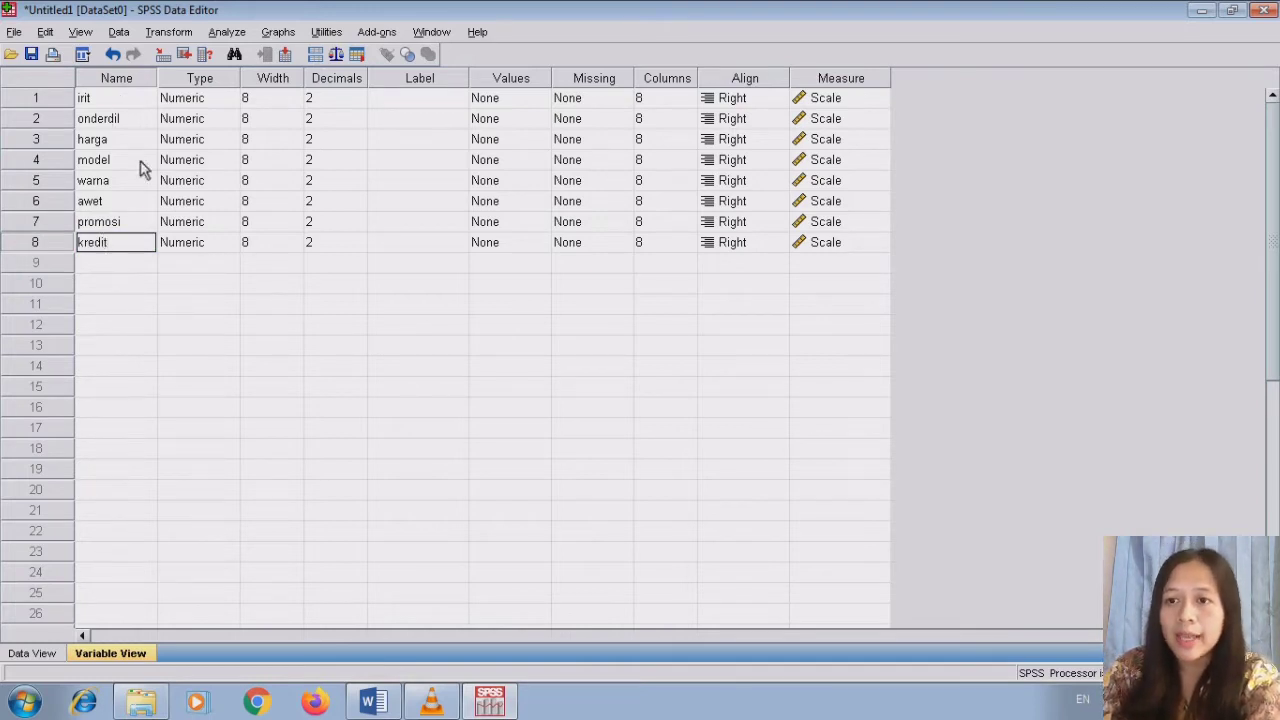
# Set up a Factor Analysis from the data reduction methods with all eight variables, irit through kredit, as analysis variables
pyautogui.click(33, 654)
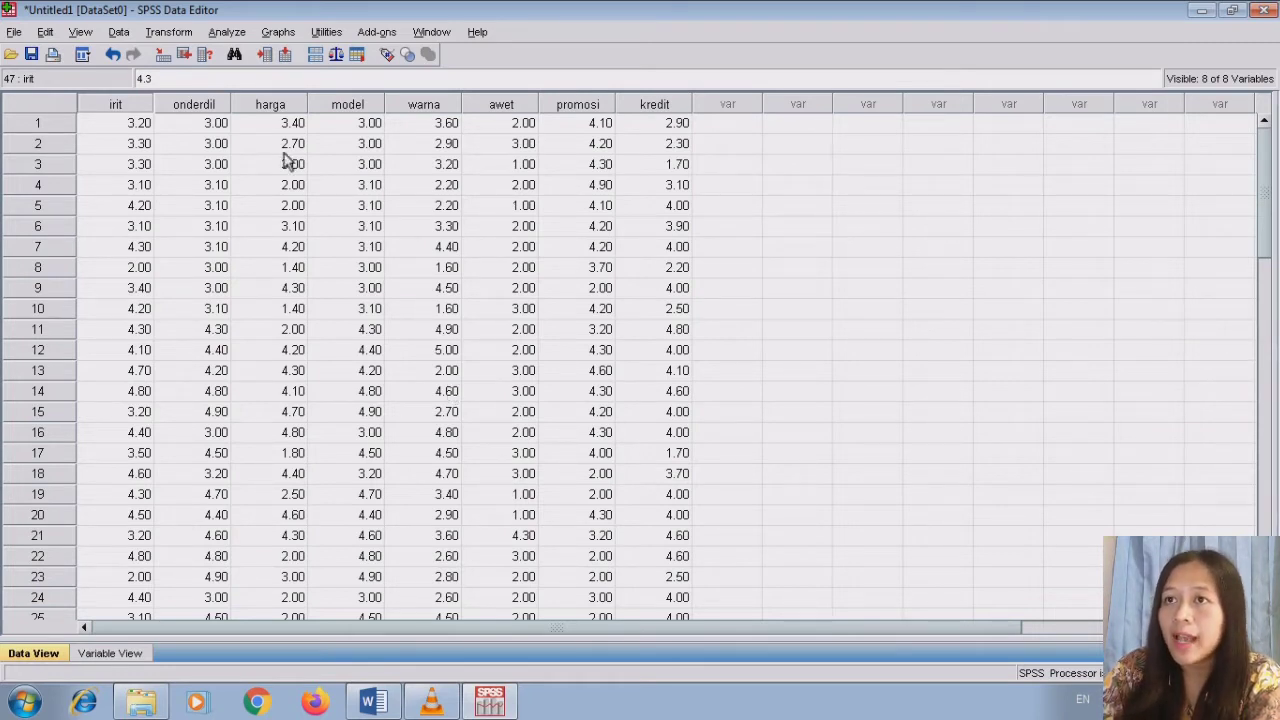
pyautogui.click(228, 33)
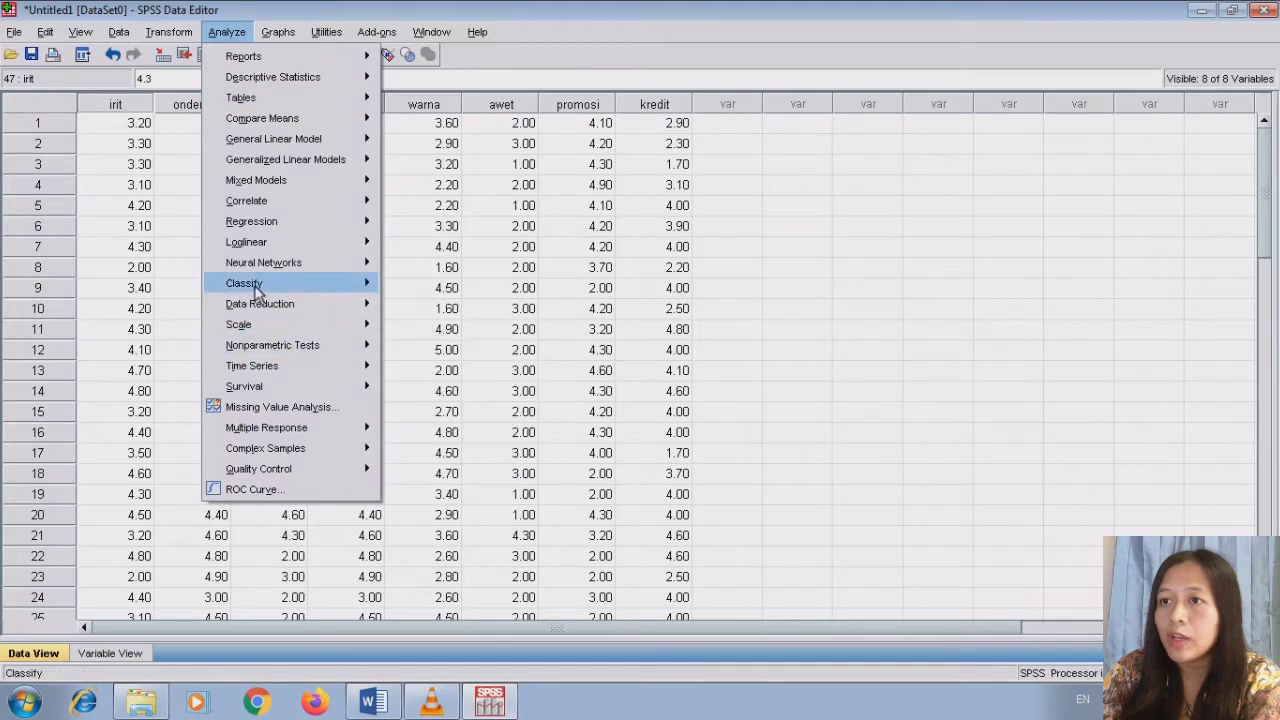
pyautogui.moveTo(271, 302)
pyautogui.click(414, 305)
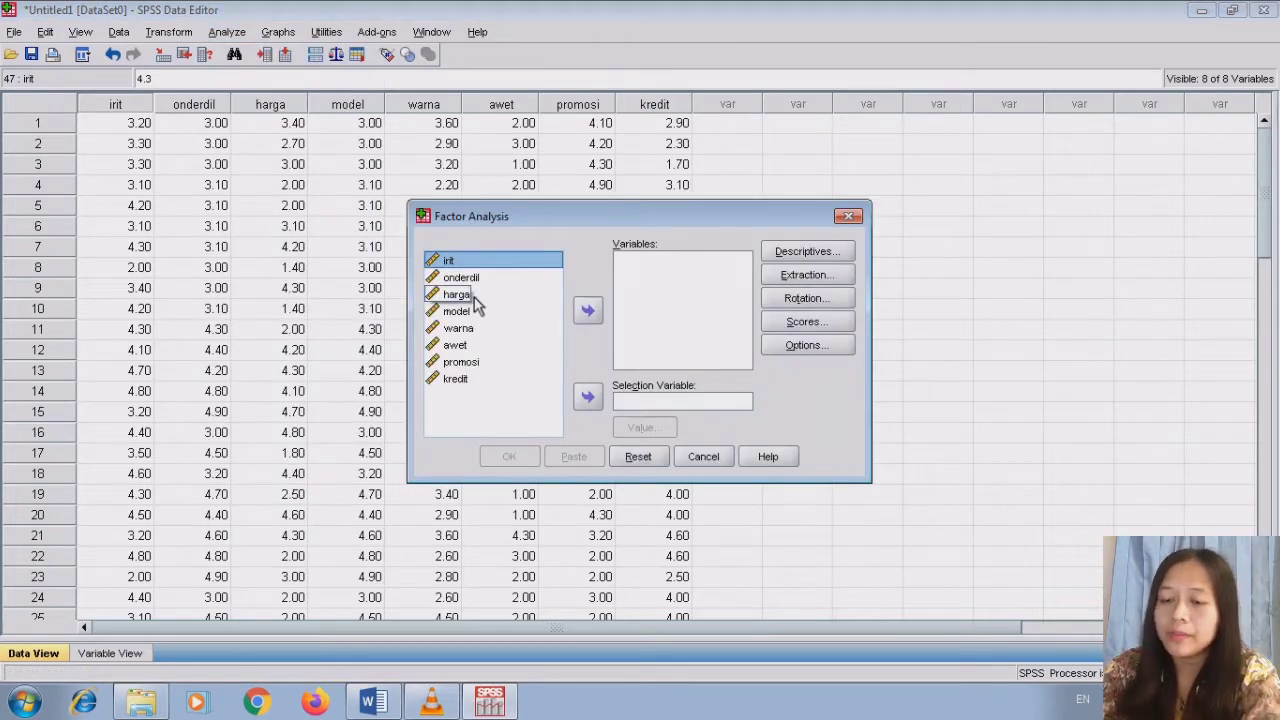
pyautogui.press('a')
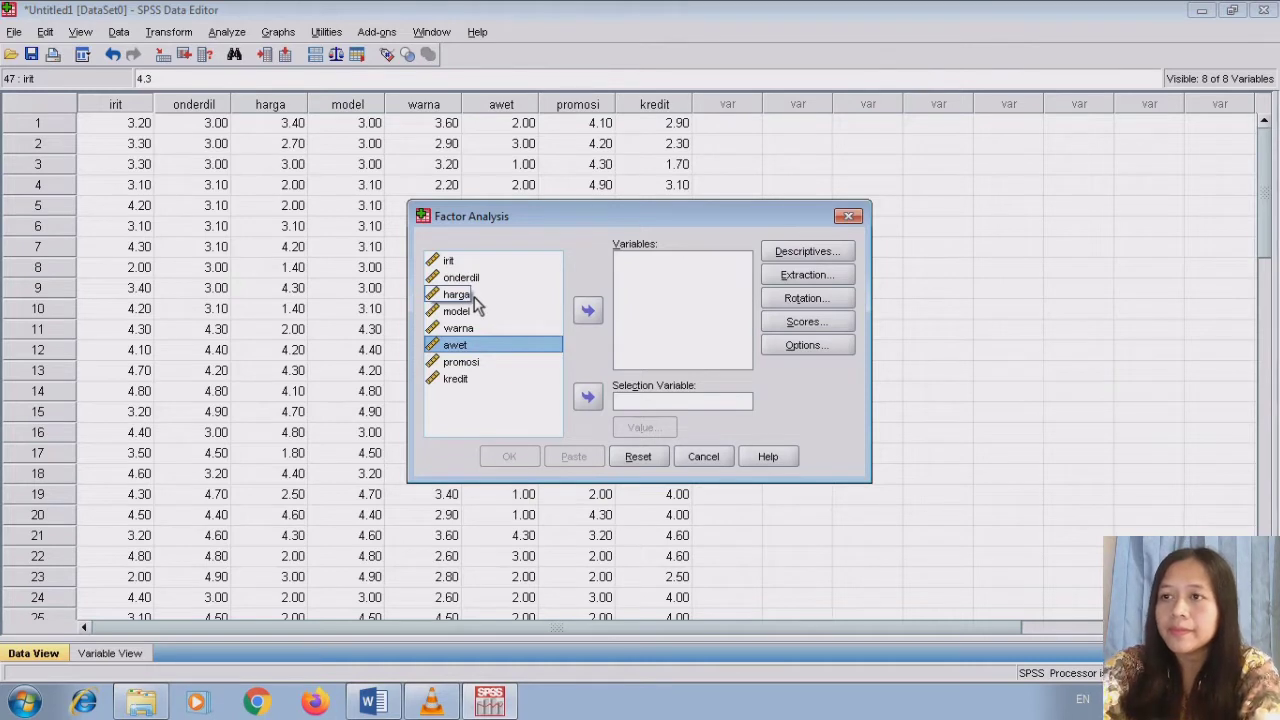
pyautogui.hotkey('ctrl', 'a')
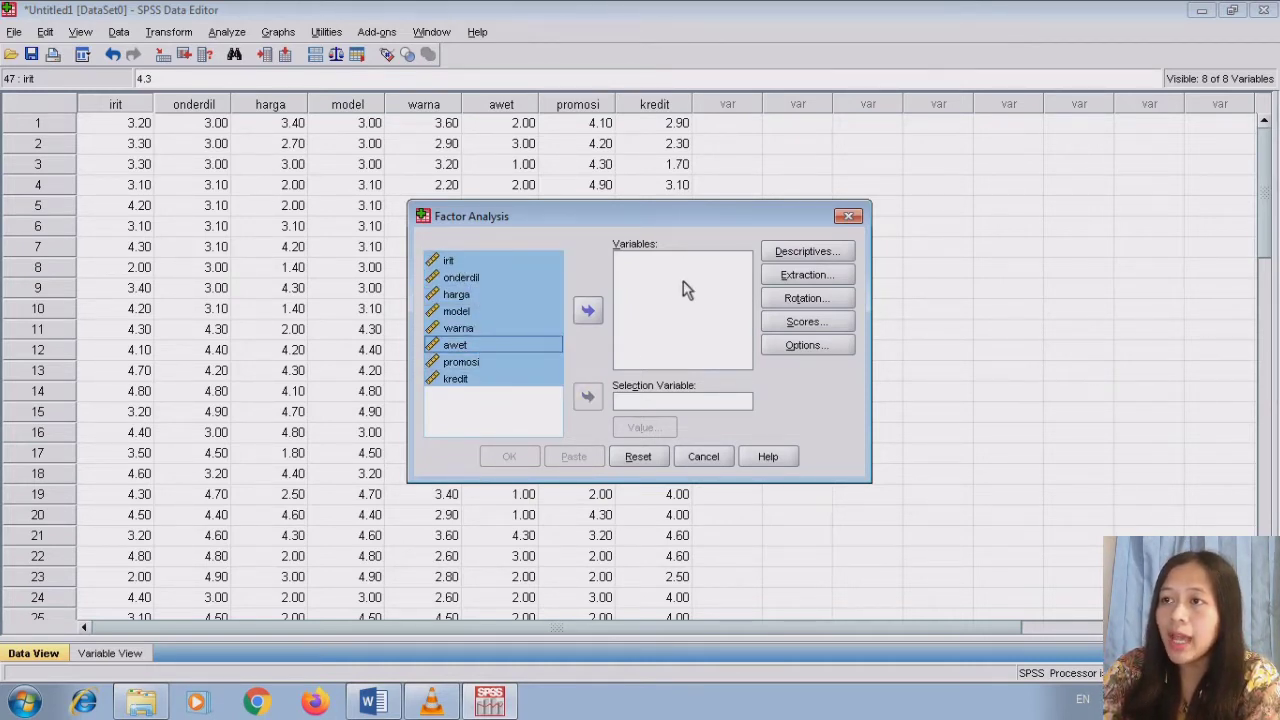
pyautogui.click(588, 312)
# Enable KMO and Bartlett's test of sphericity and the anti-image matrices in the descriptives, and run the factor analysis
pyautogui.click(806, 252)
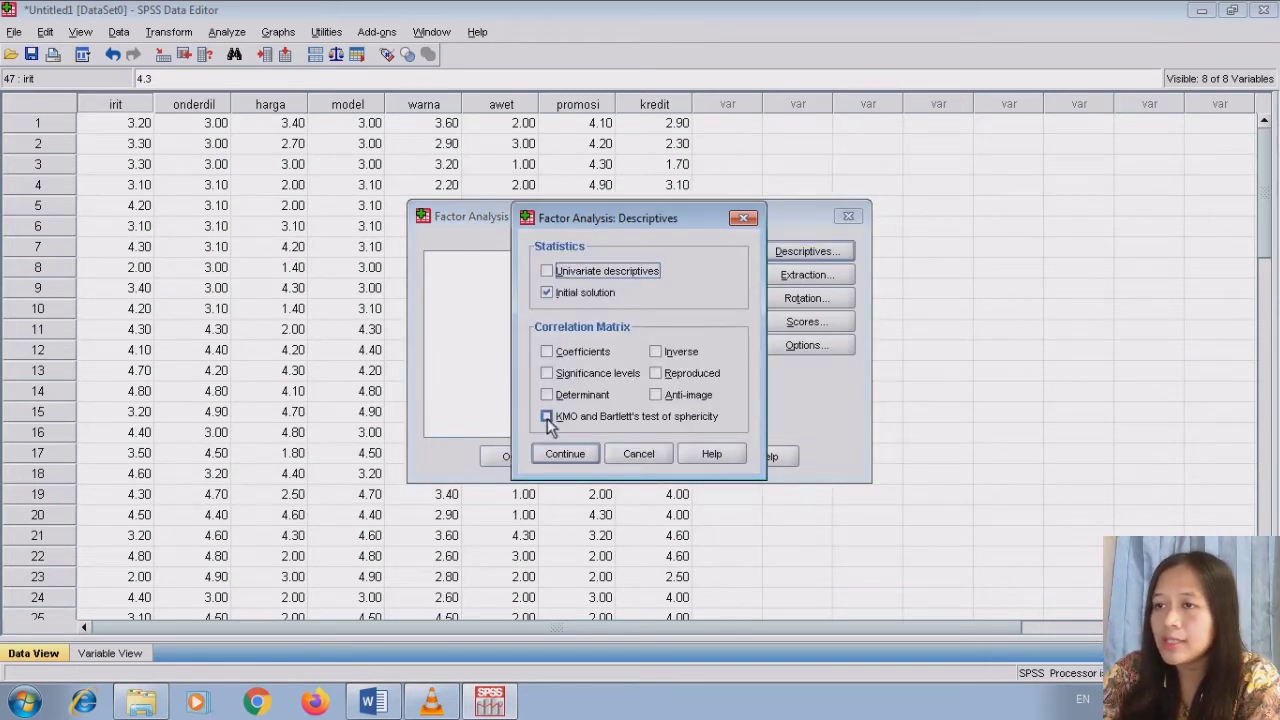
pyautogui.click(547, 417)
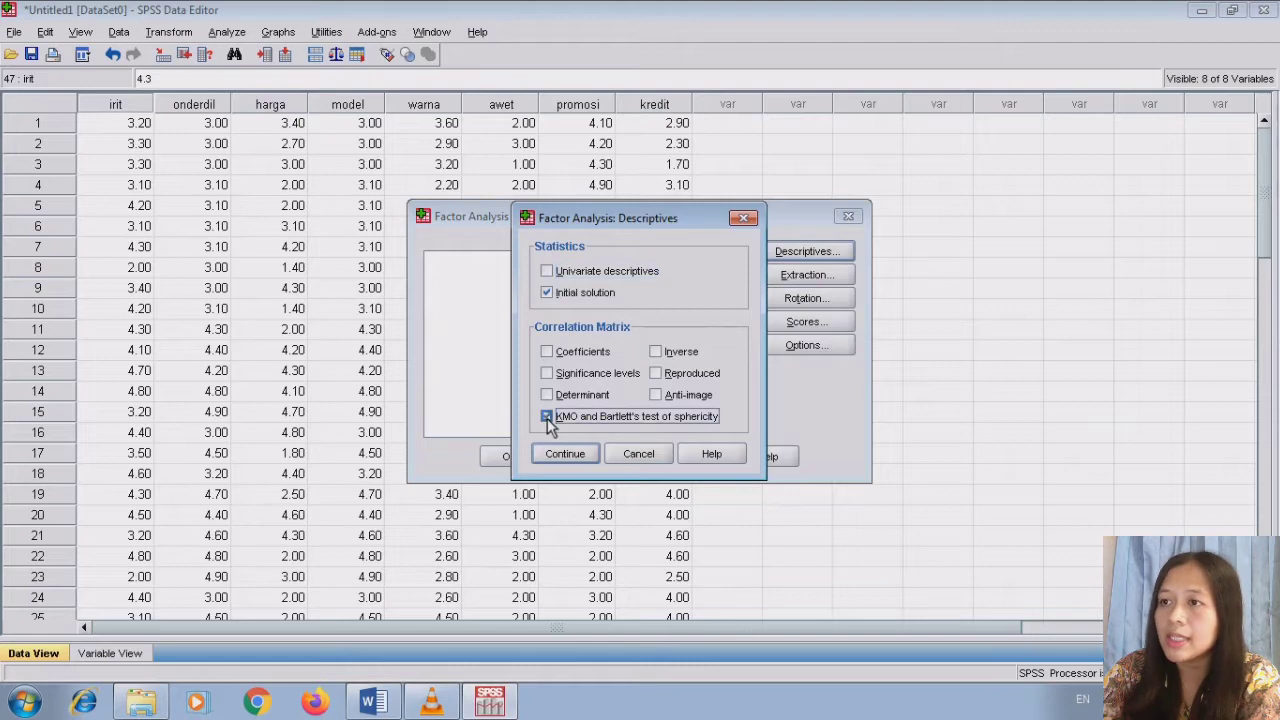
pyautogui.click(655, 395)
pyautogui.click(586, 458)
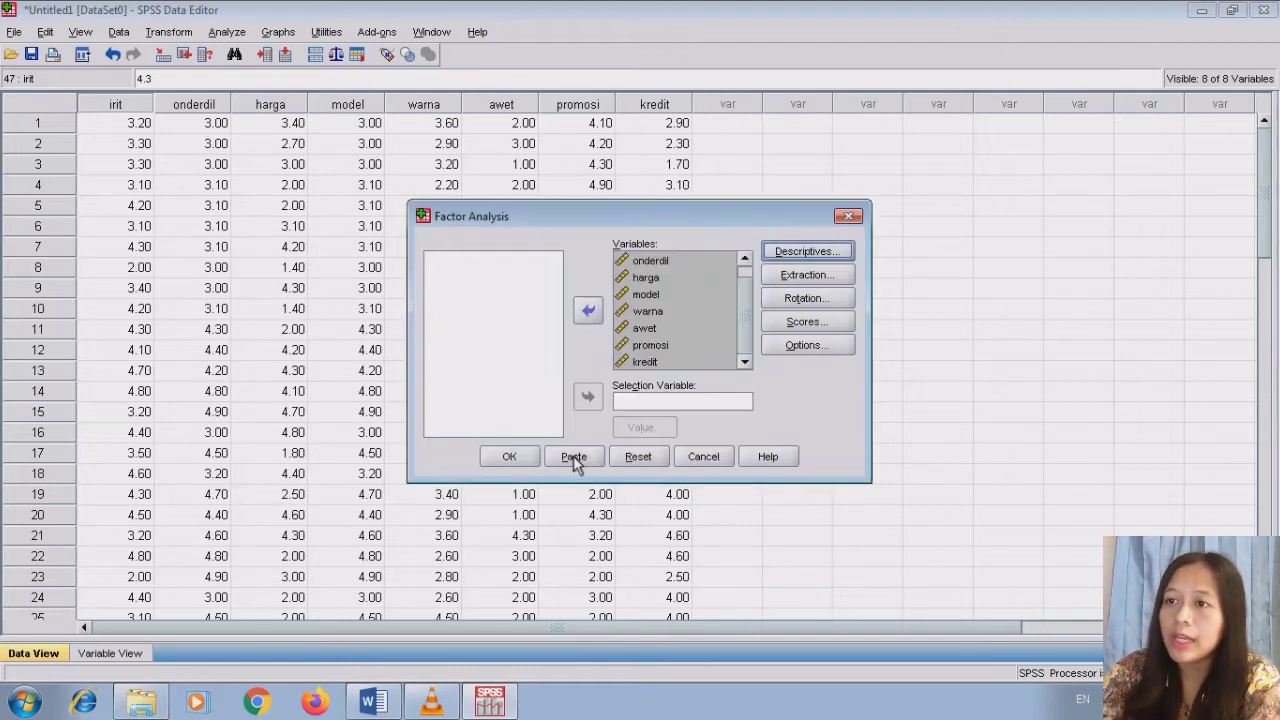
pyautogui.click(510, 456)
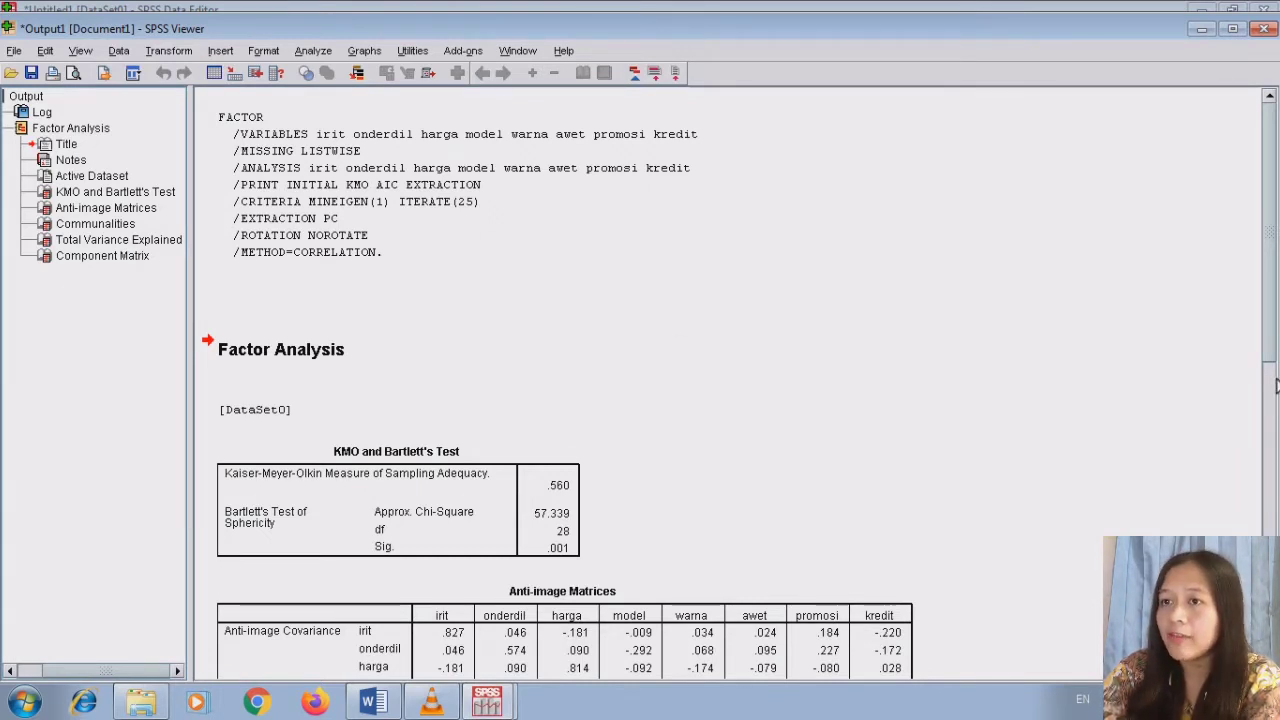
# Examine the output's KMO and Bartlett's test, anti-image matrices, communalities, total variance explained and component matrix
pyautogui.scroll(-15, 1274, 342)
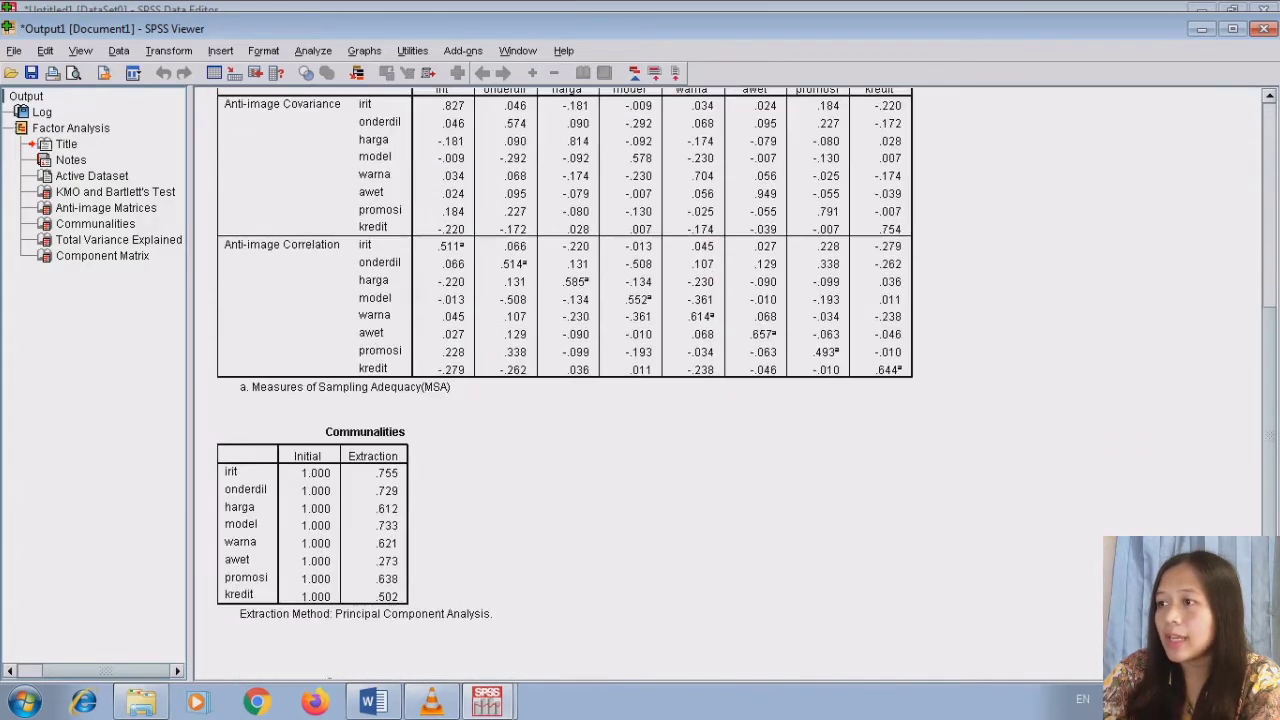
pyautogui.scroll(-8, 703, 384)
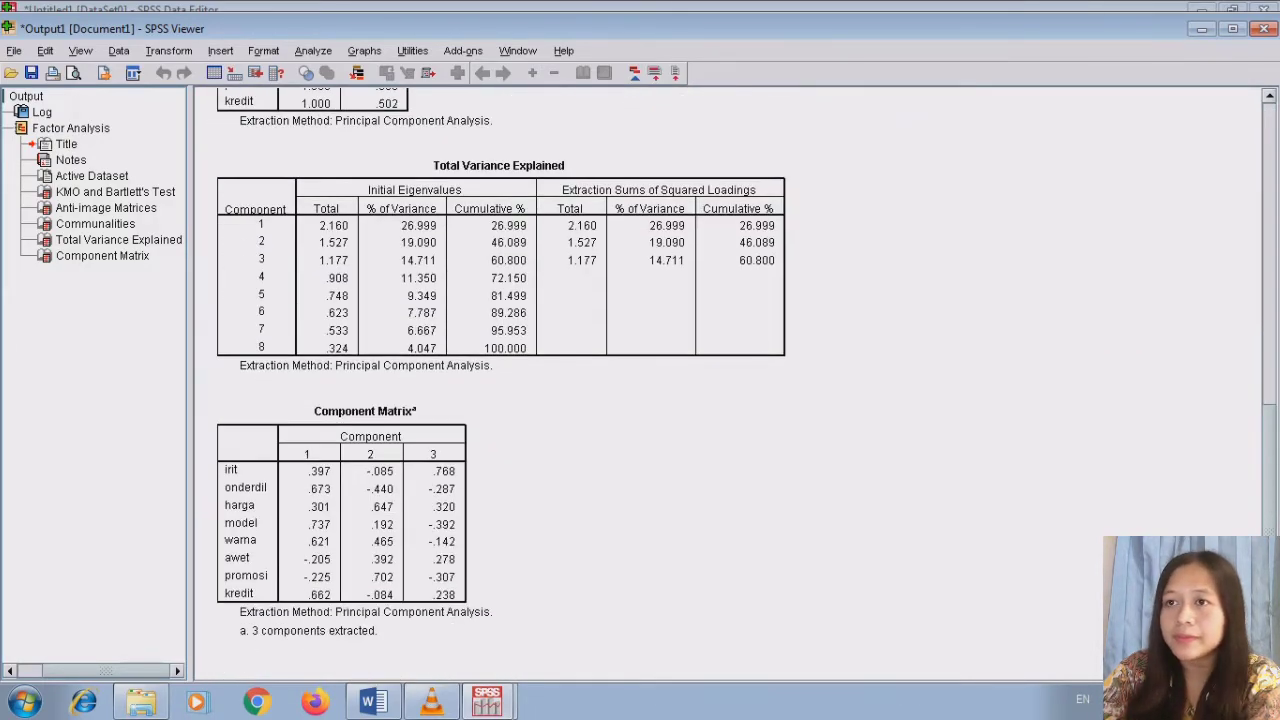
pyautogui.scroll(5, 703, 384)
pyautogui.scroll(15, 1268, 300)
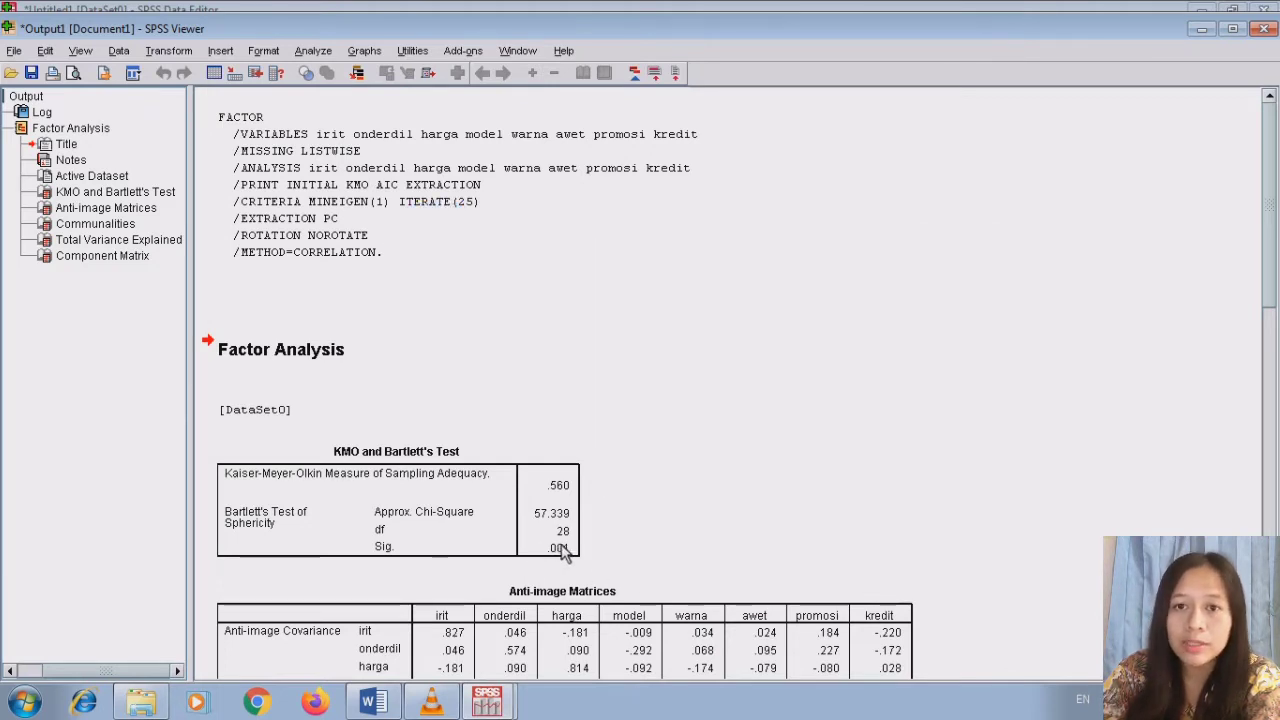
pyautogui.click(1272, 505)
pyautogui.click(1268, 515)
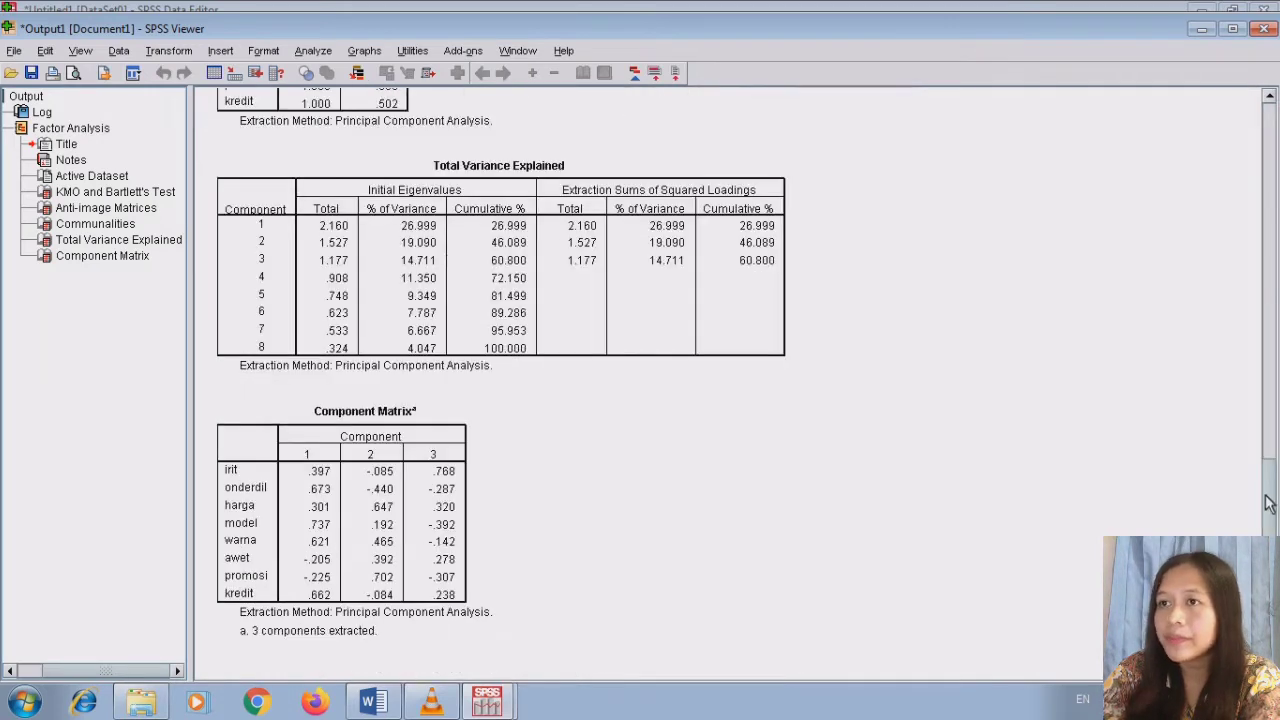
# Remove promosi from the factor analysis variables and rerun with KMO and Bartlett's test and the anti-image matrices kept enabled
pyautogui.moveTo(1272, 499); pyautogui.dragTo(1241, 260)
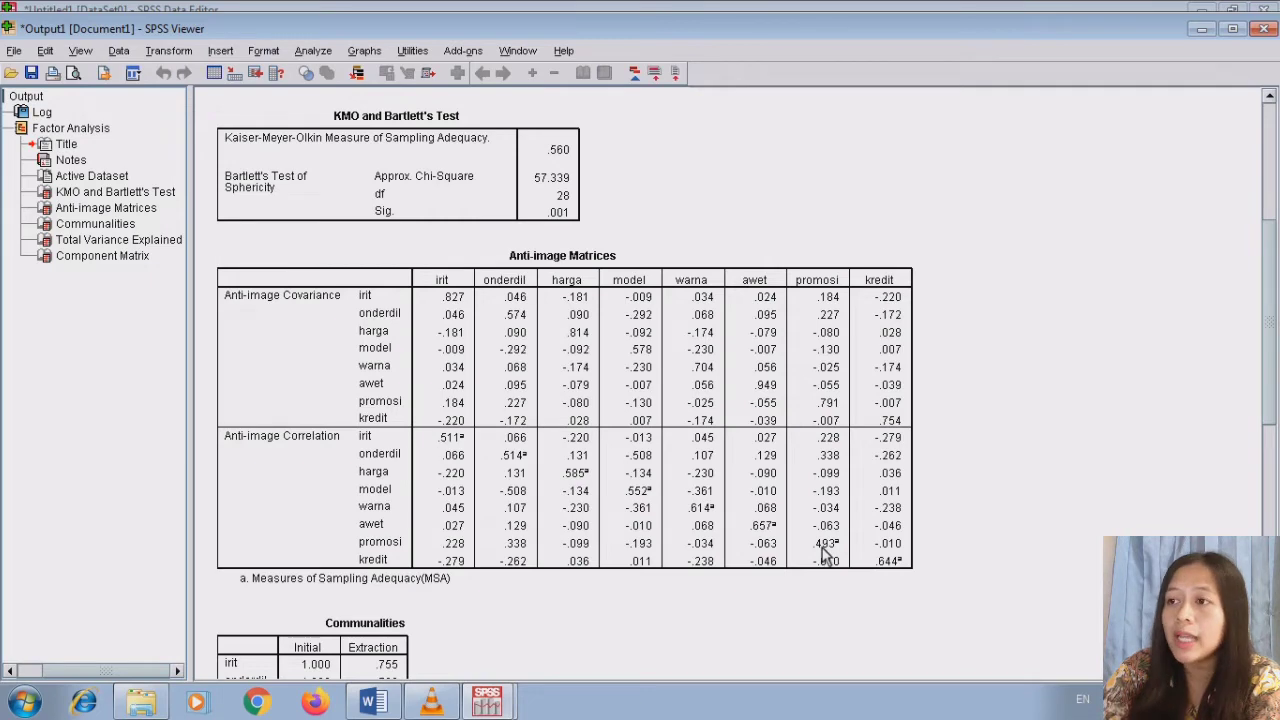
pyautogui.moveTo(1267, 415); pyautogui.dragTo(1268, 215)
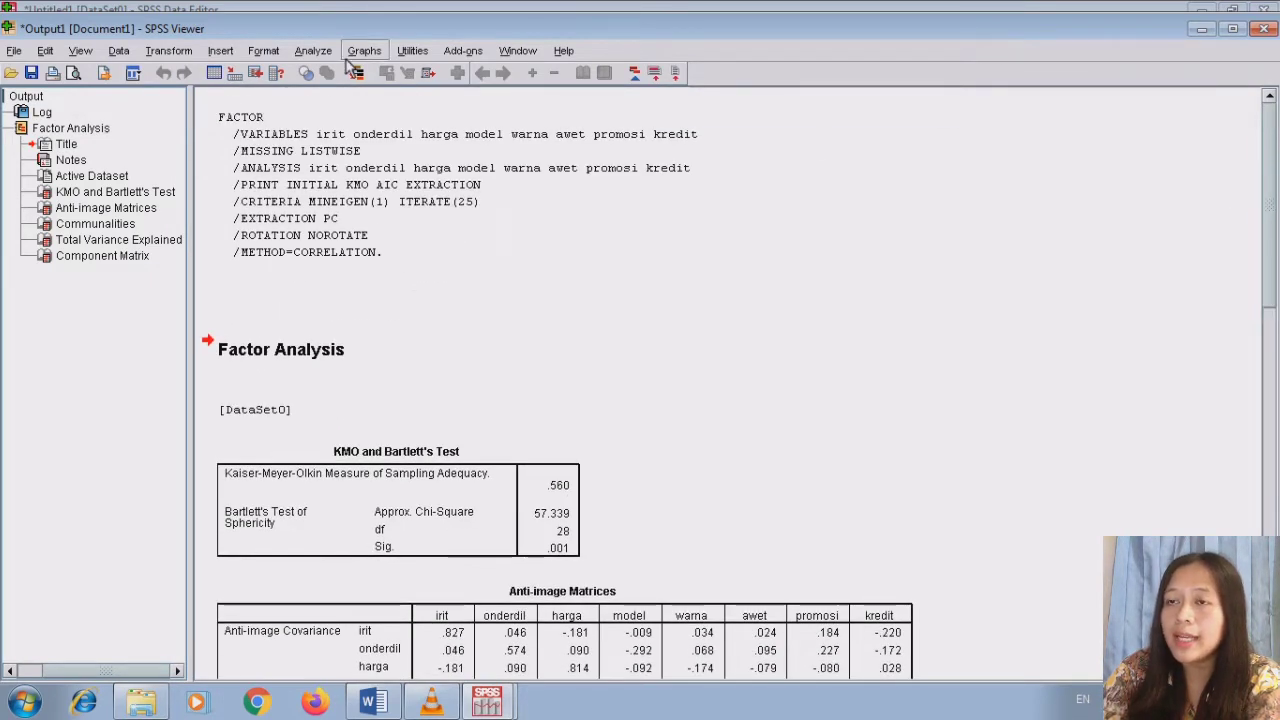
pyautogui.click(318, 53)
pyautogui.moveTo(358, 328)
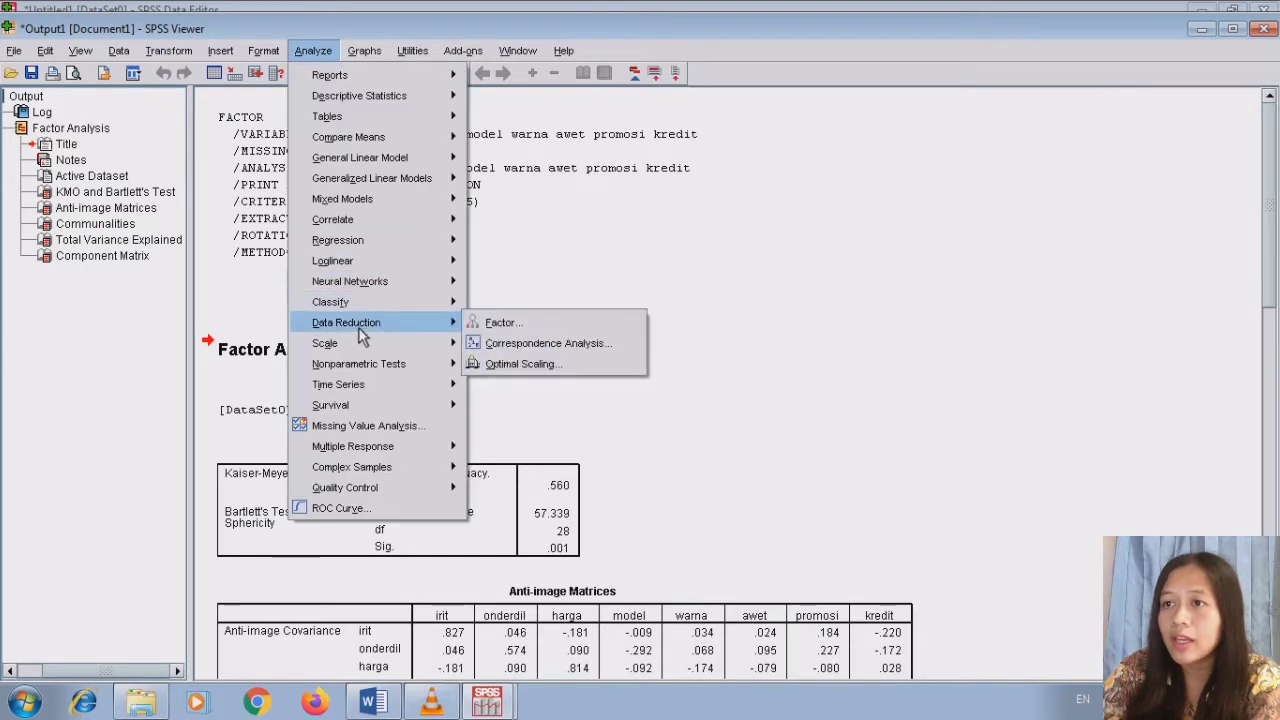
pyautogui.click(495, 323)
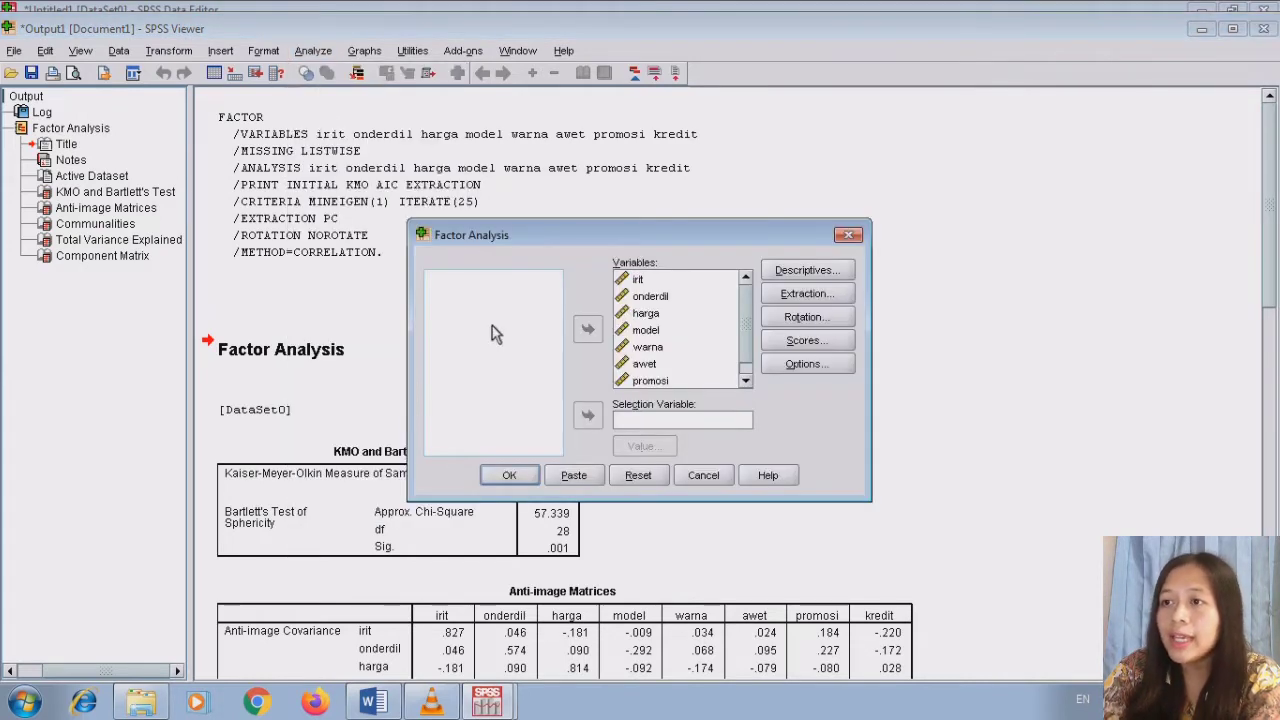
pyautogui.click(648, 381)
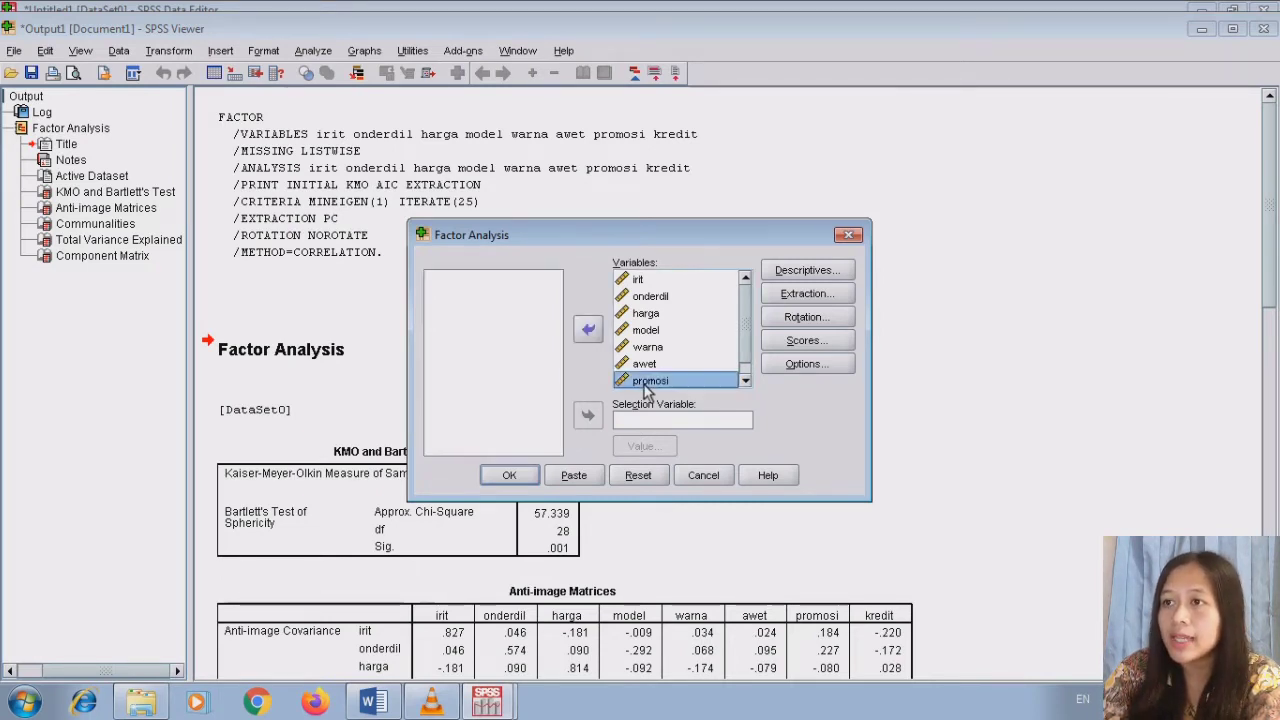
pyautogui.click(588, 329)
pyautogui.click(786, 277)
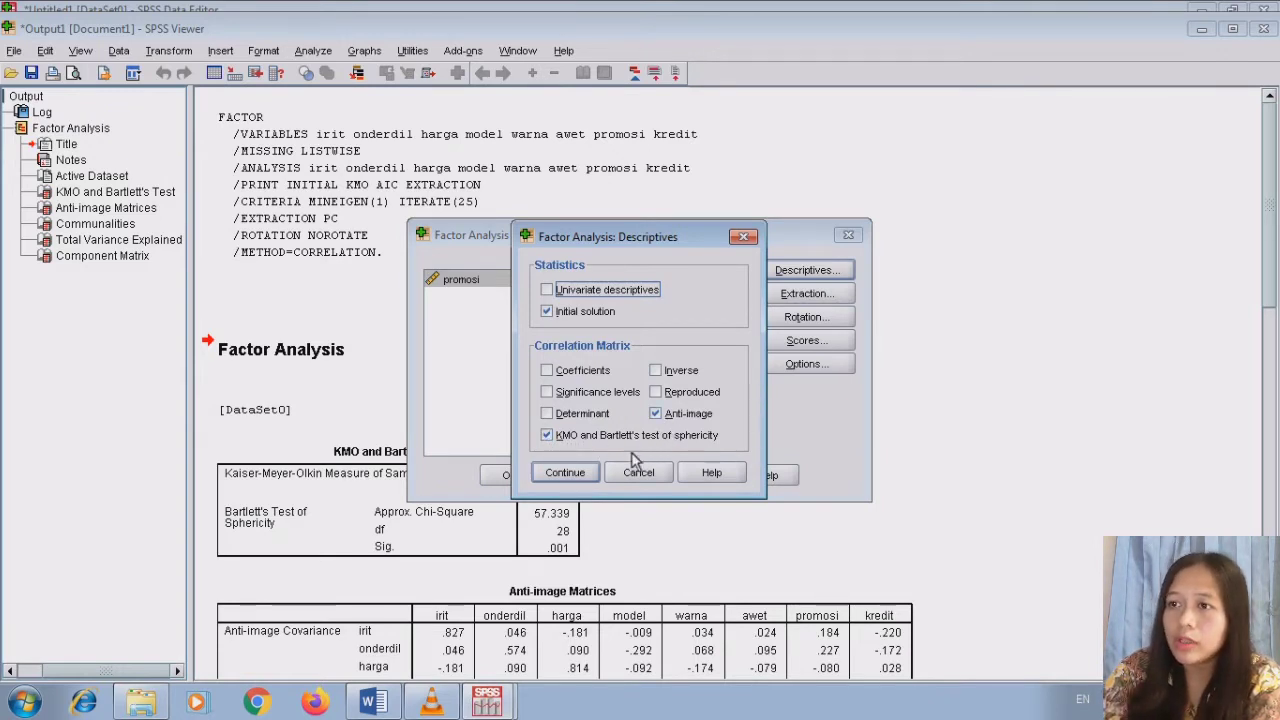
pyautogui.click(566, 473)
pyautogui.click(511, 476)
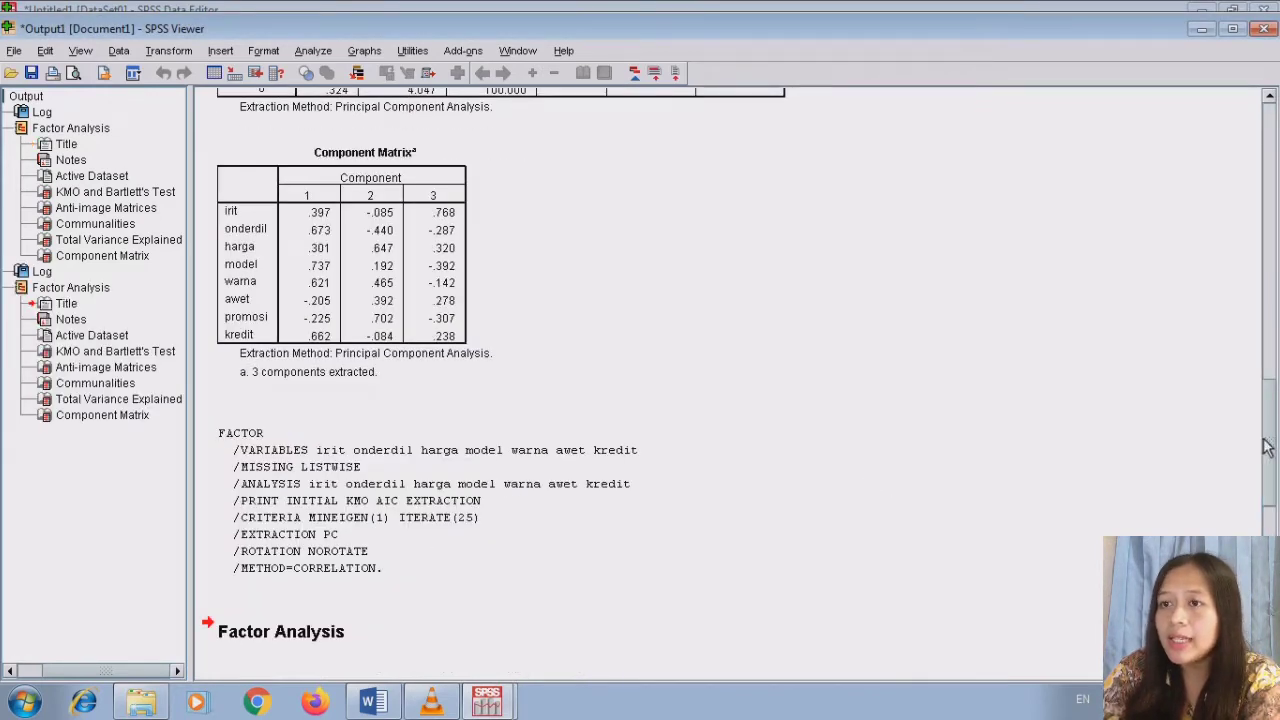
# Examine the rerun's KMO and Bartlett's test and the sampling adequacy values in the anti-image correlation matrix
pyautogui.moveTo(1269, 440); pyautogui.dragTo(1269, 510)
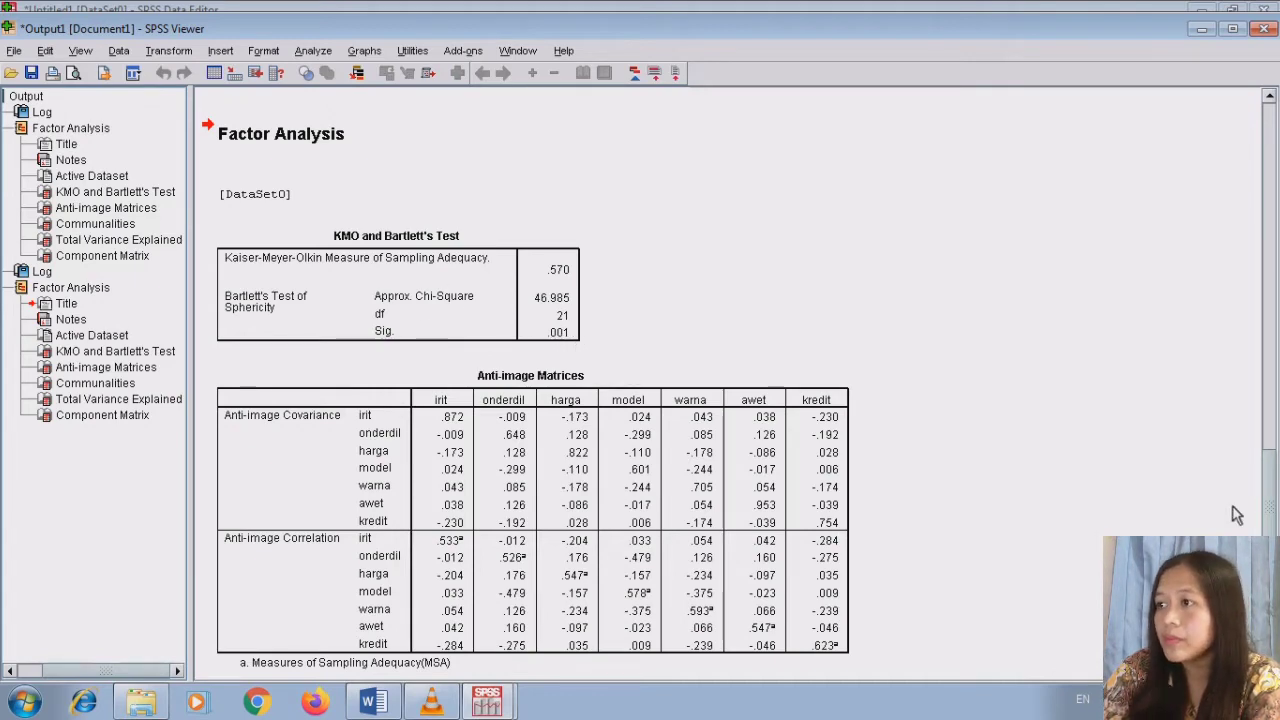
pyautogui.scroll(-3, 1272, 510)
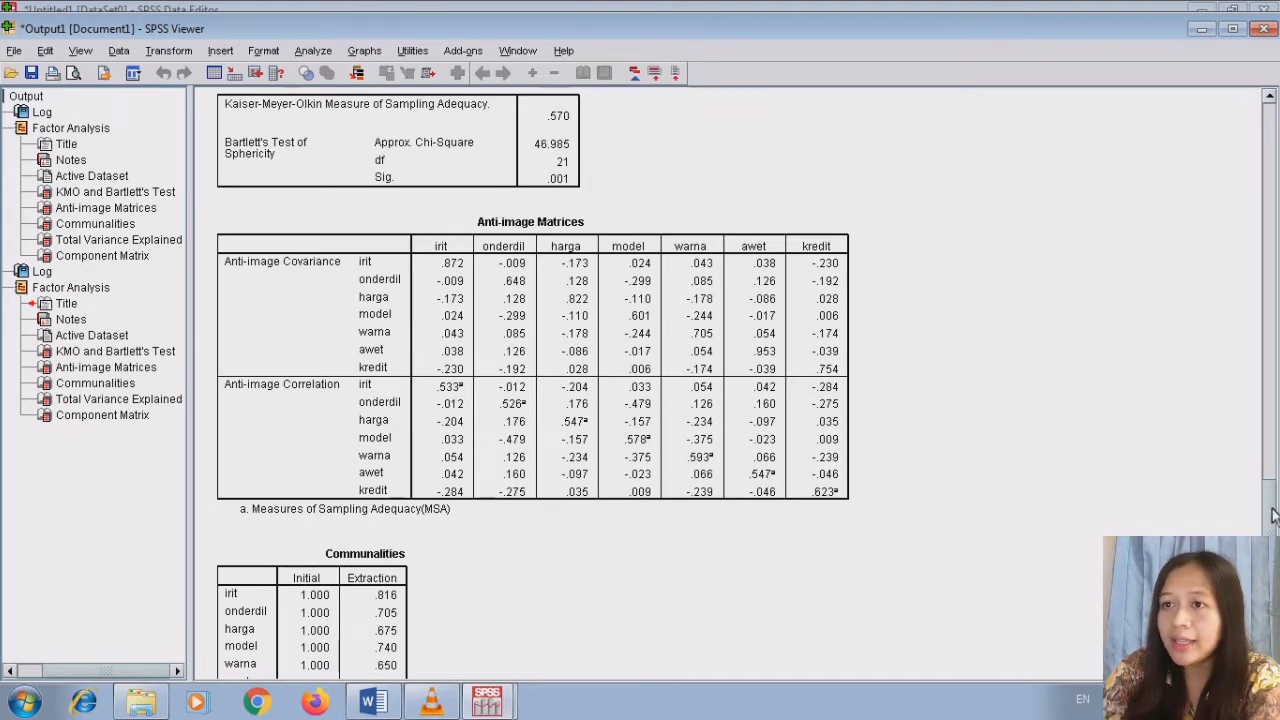
pyautogui.moveTo(1273, 516); pyautogui.dragTo(1256, 457)
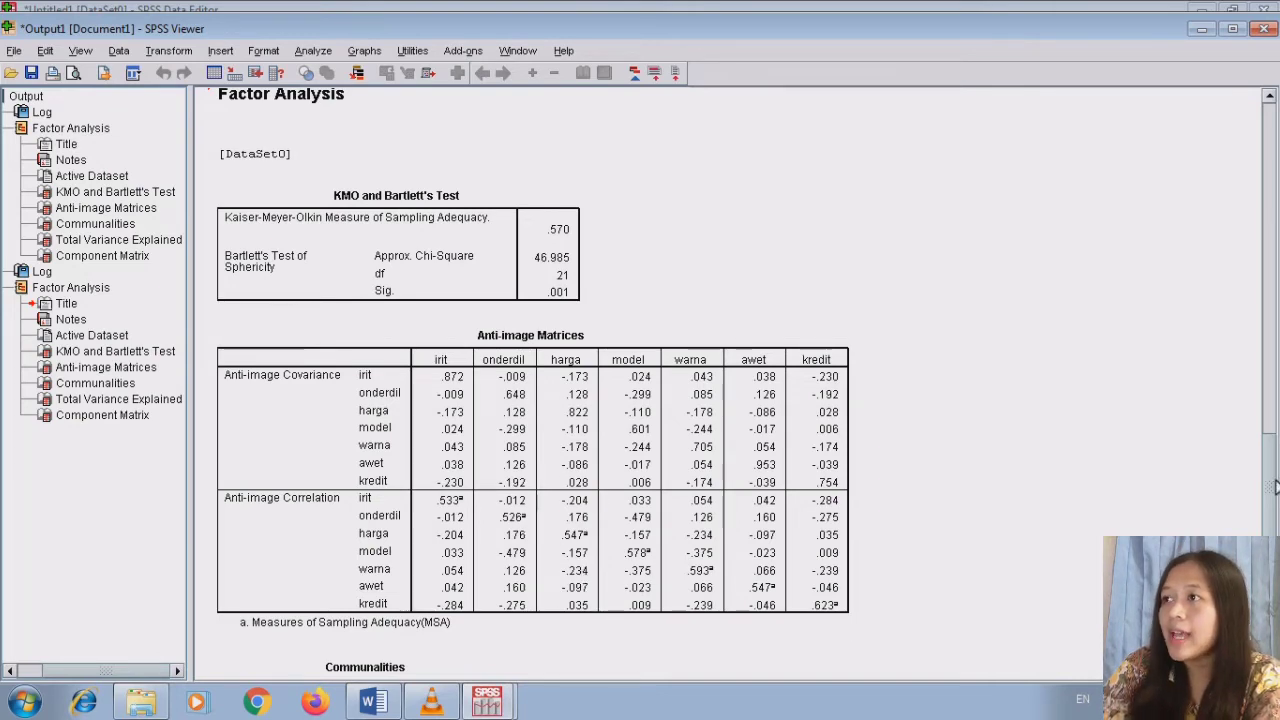
pyautogui.moveTo(1268, 487); pyautogui.dragTo(1262, 127)
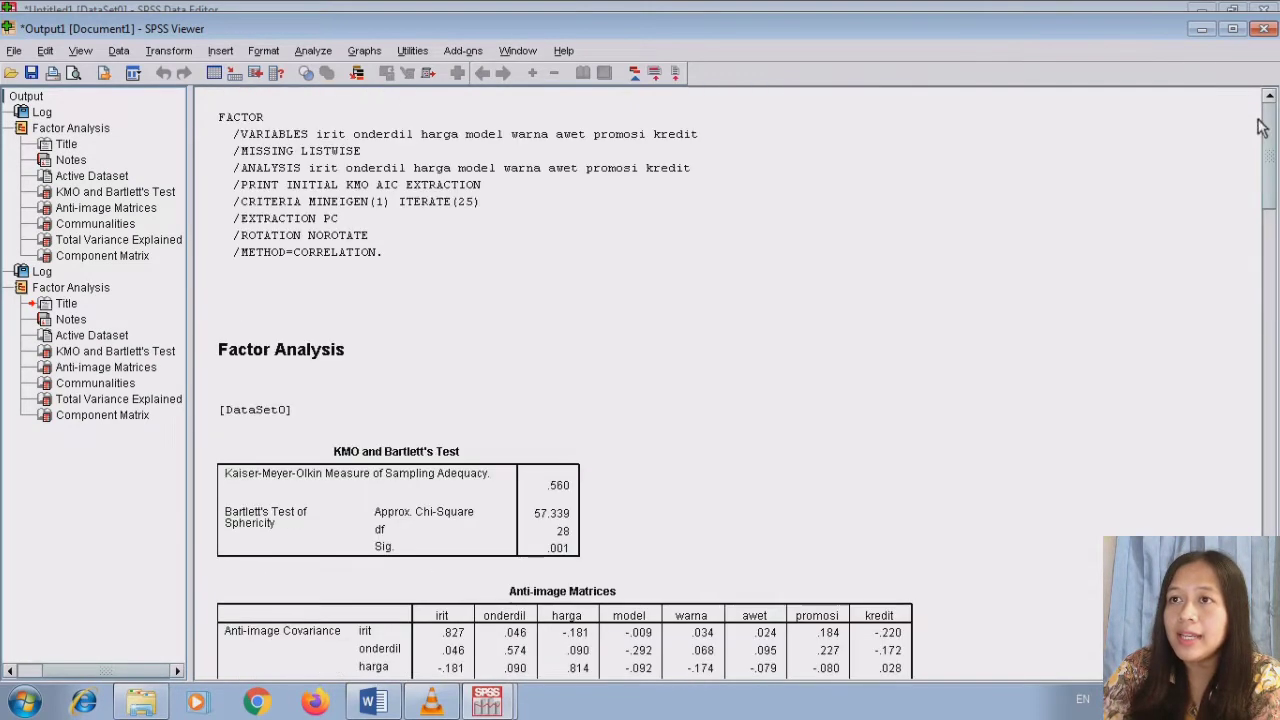
# Reopen the factor analysis setup with promosi still excluded and add a scree plot to the principal components extraction
pyautogui.click(310, 50)
pyautogui.moveTo(372, 385)
pyautogui.moveTo(366, 327)
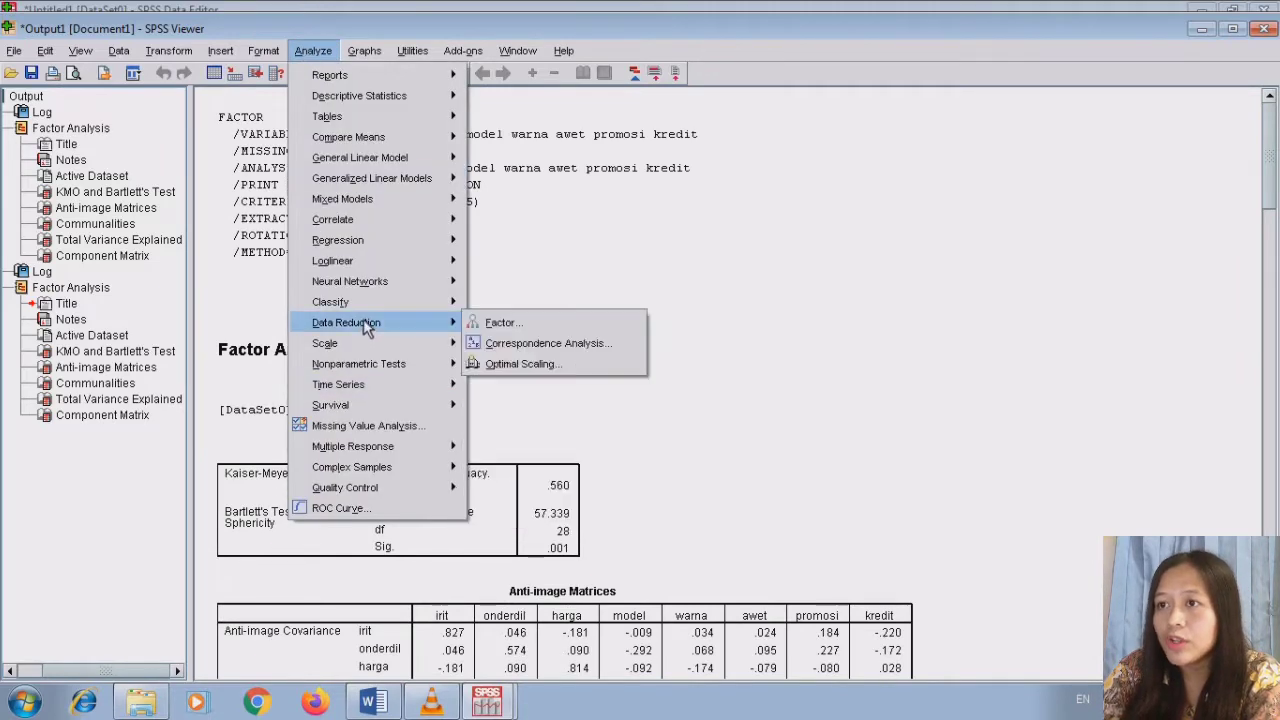
pyautogui.click(500, 322)
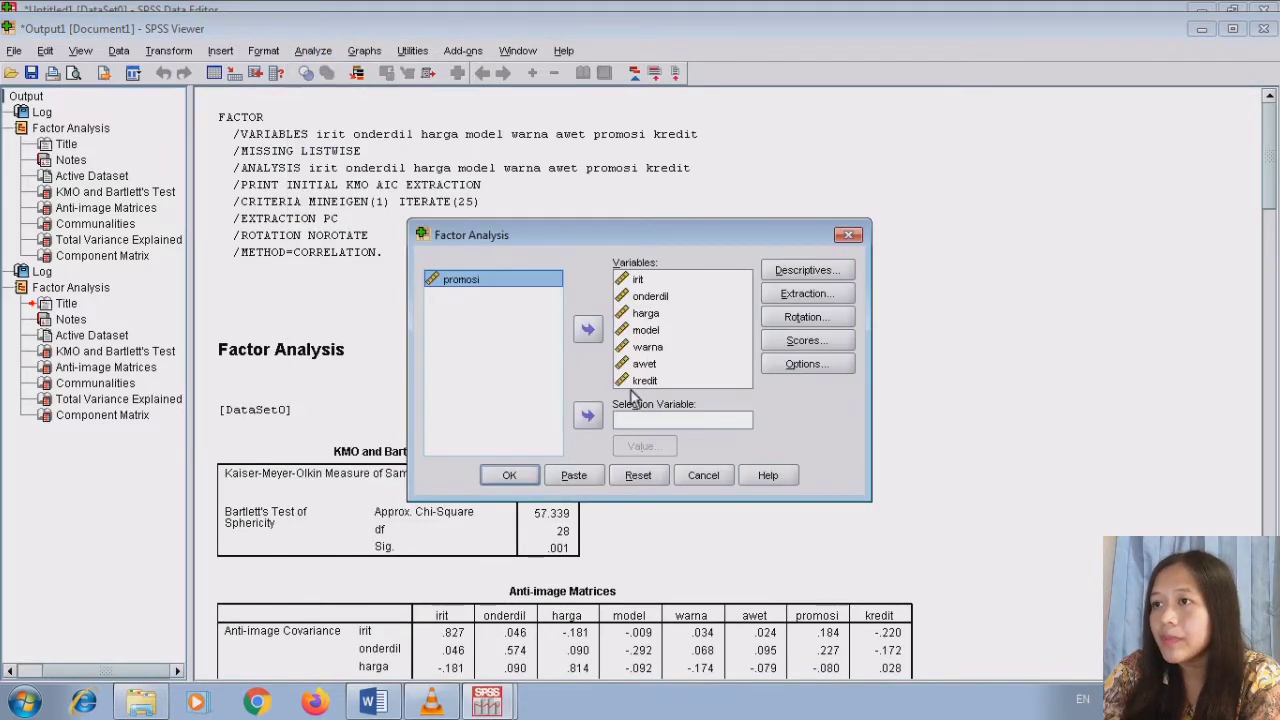
pyautogui.click(788, 272)
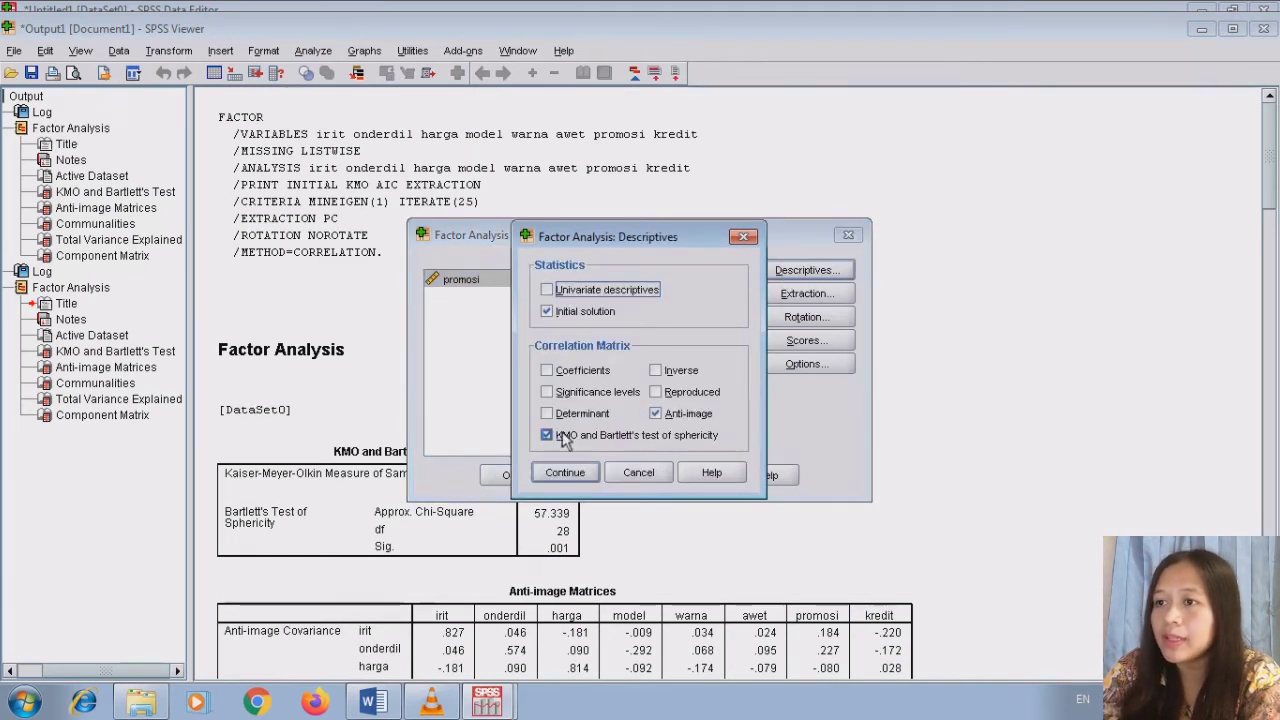
pyautogui.click(565, 472)
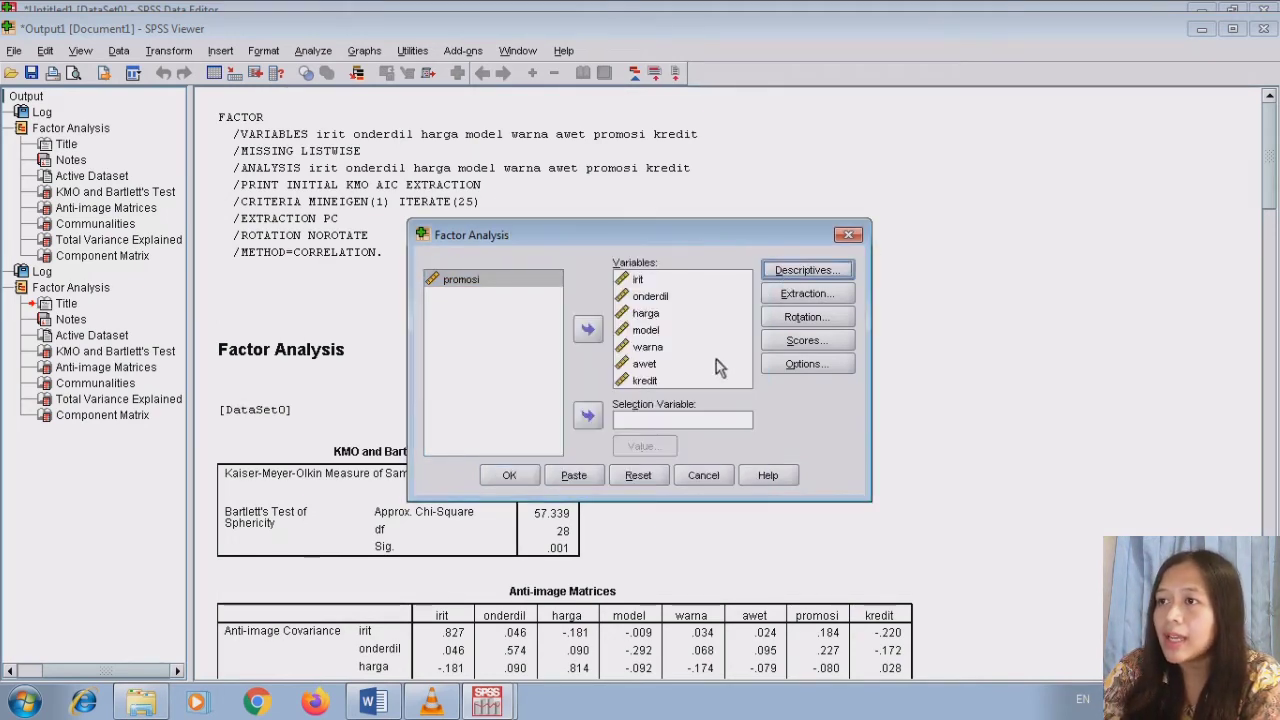
pyautogui.click(790, 295)
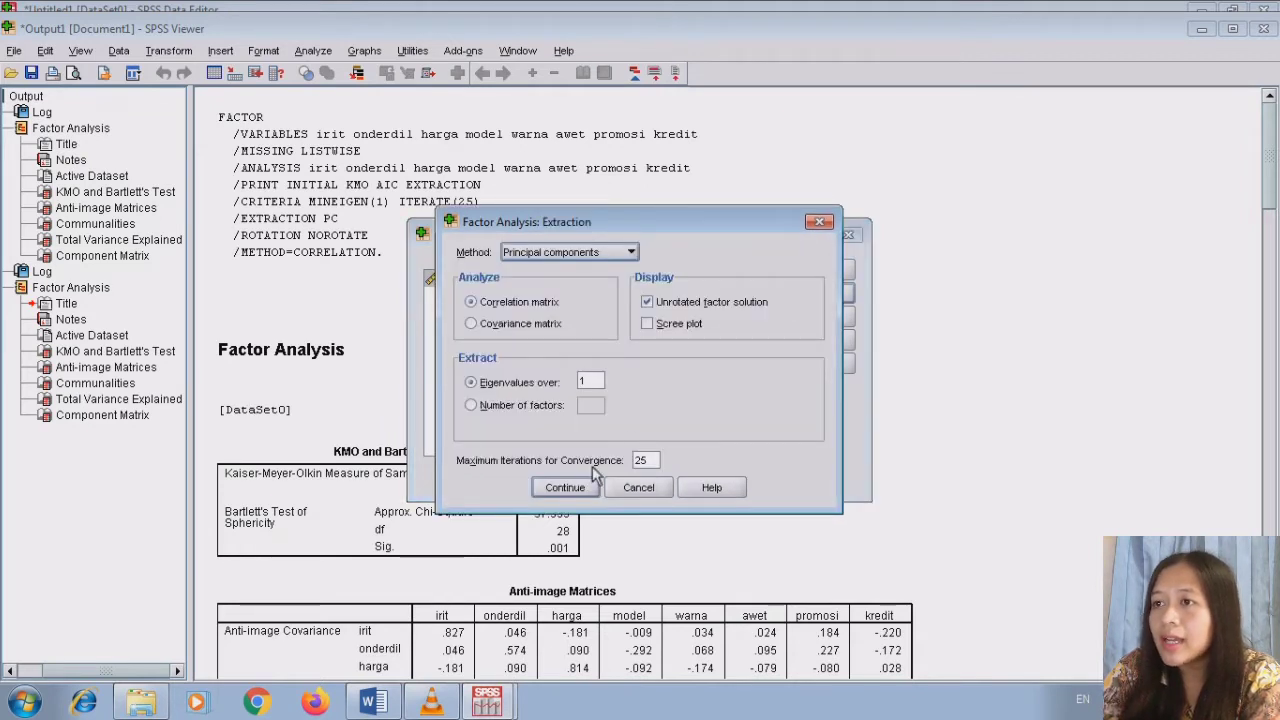
pyautogui.click(647, 325)
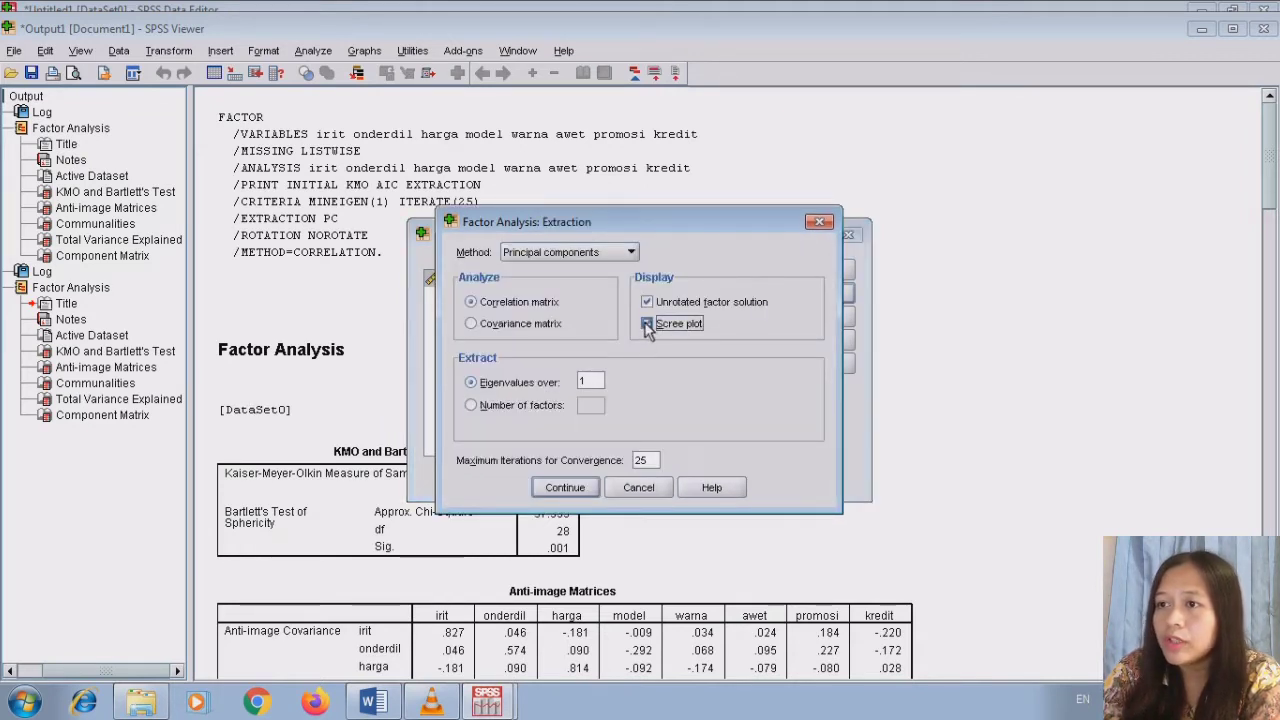
pyautogui.click(564, 488)
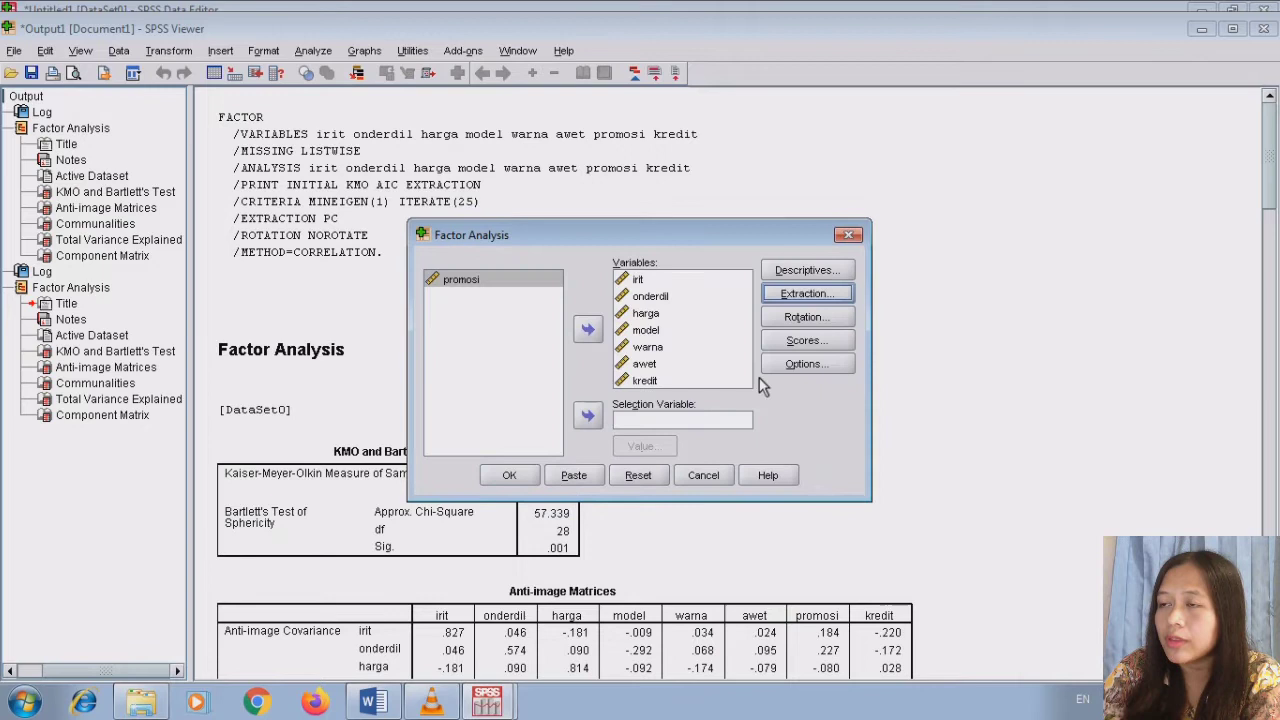
# Set the rotation method to Varimax, displaying the rotated solution and the loading plots
pyautogui.click(790, 320)
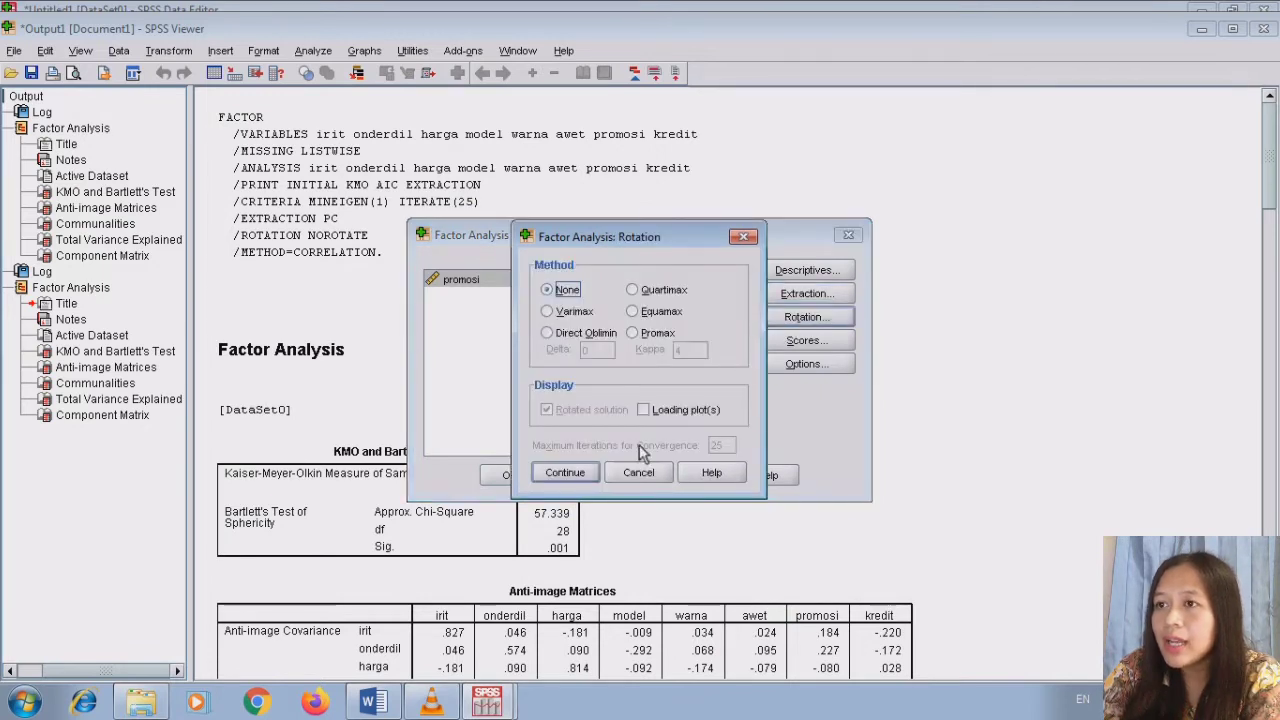
pyautogui.click(547, 311)
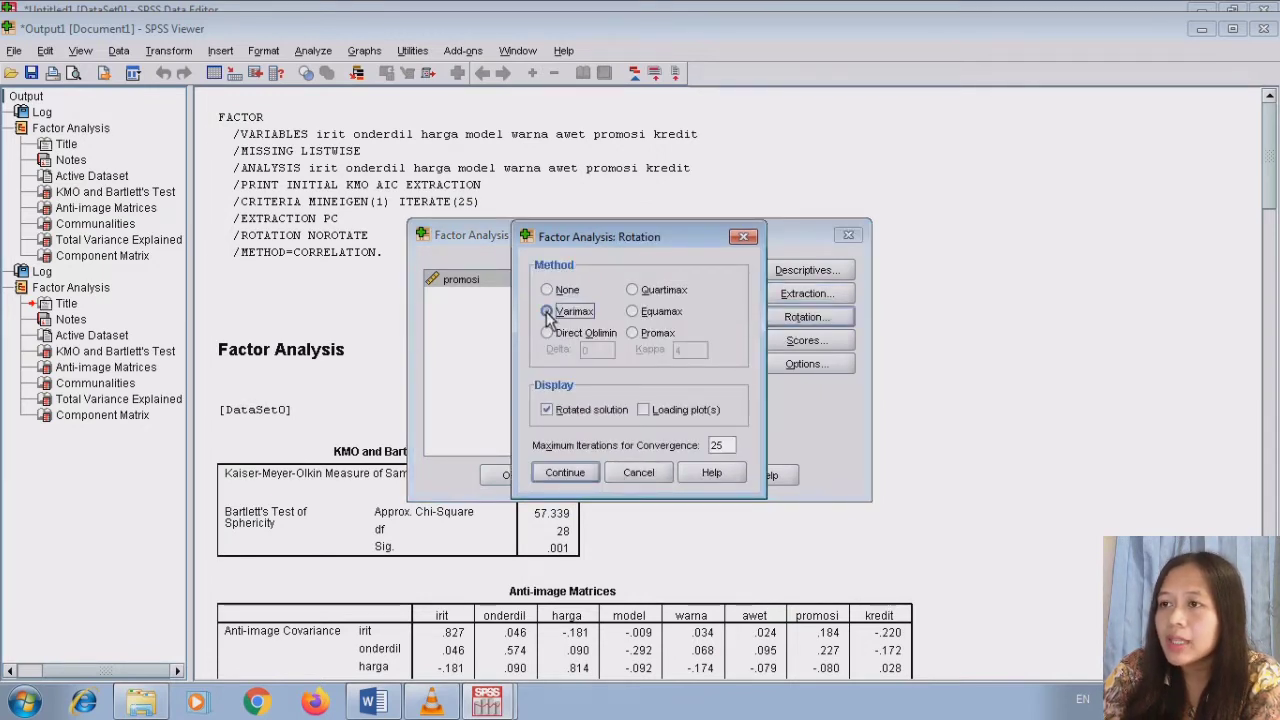
pyautogui.click(645, 410)
pyautogui.click(582, 474)
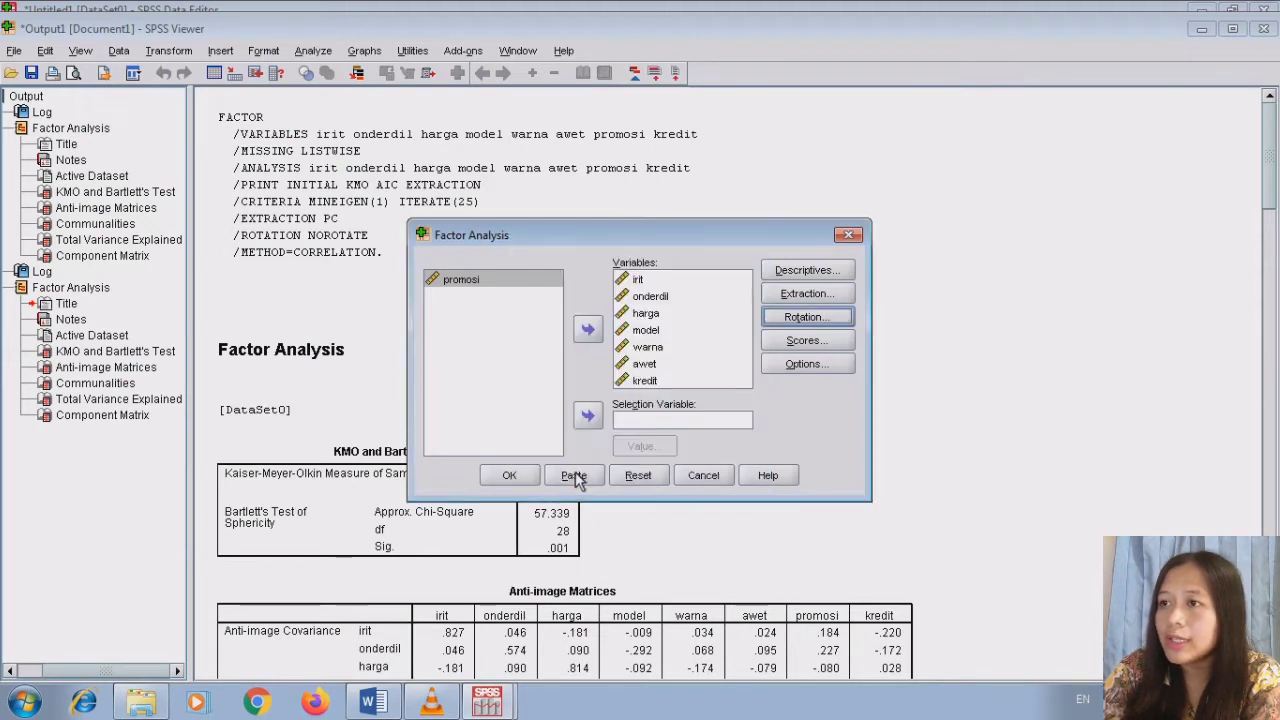
# Save the factor scores as variables using the Regression method and run the factor analysis
pyautogui.click(793, 343)
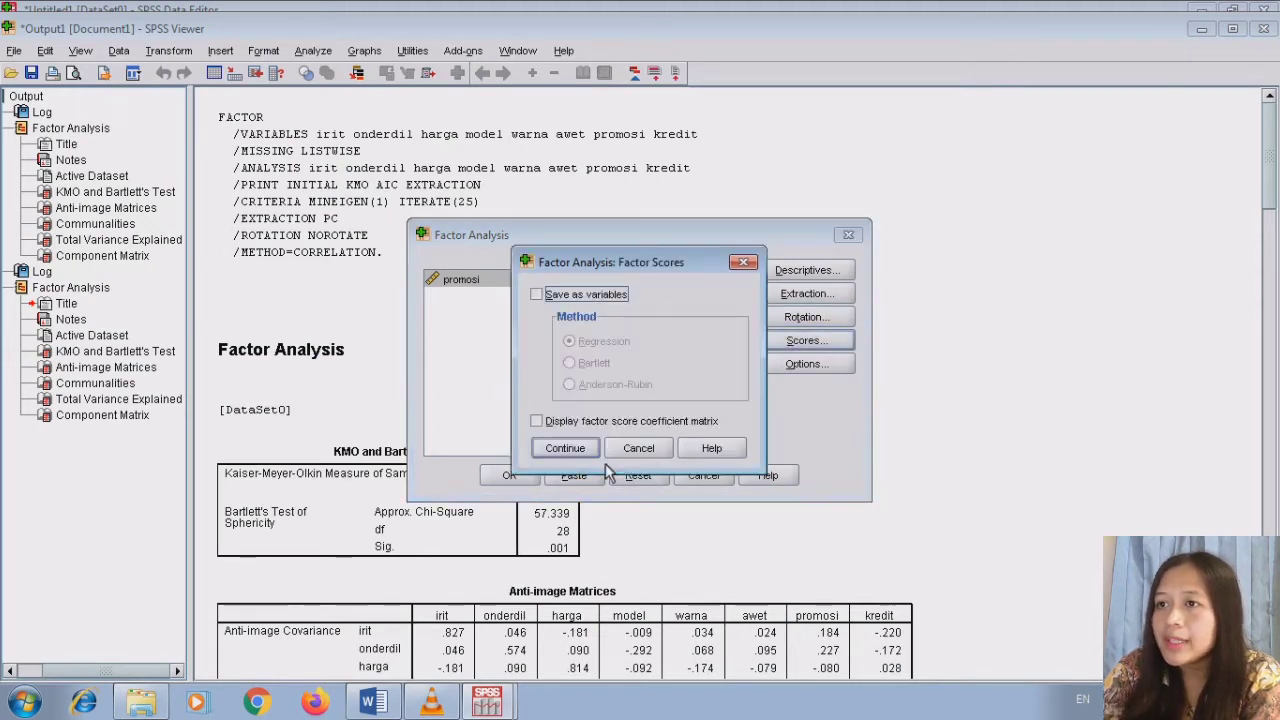
pyautogui.click(536, 294)
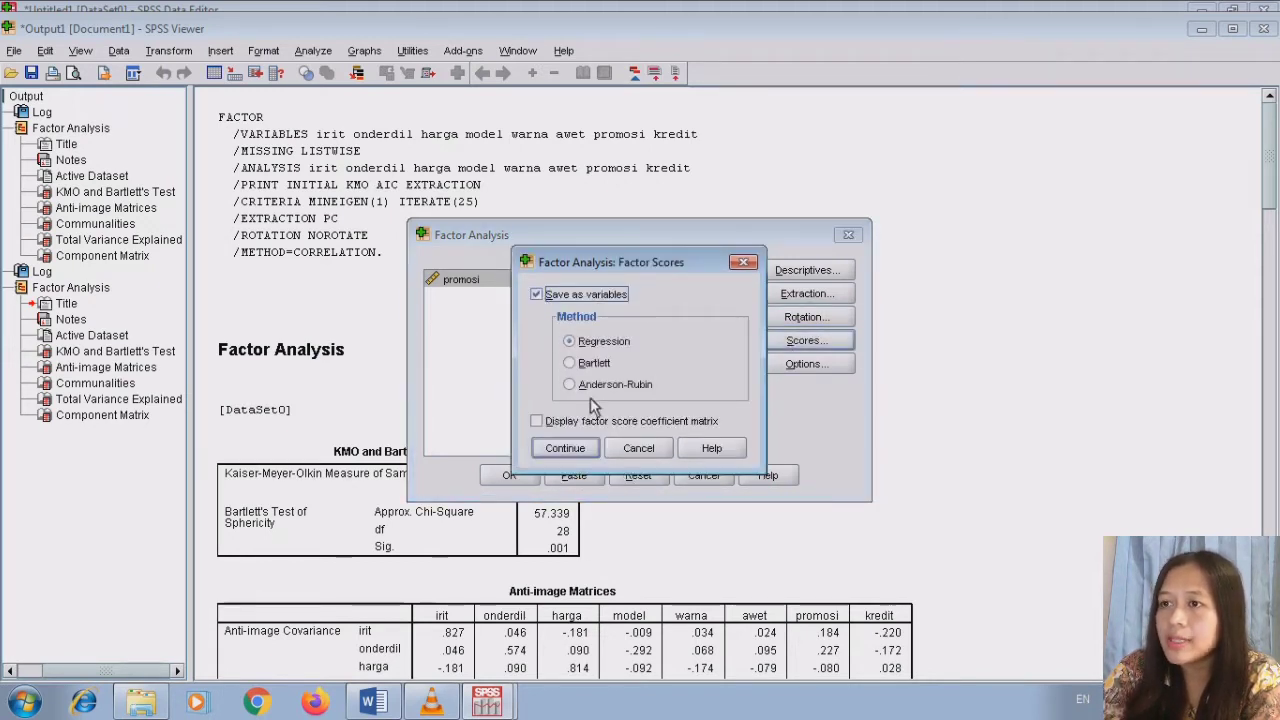
pyautogui.click(567, 449)
pyautogui.click(792, 368)
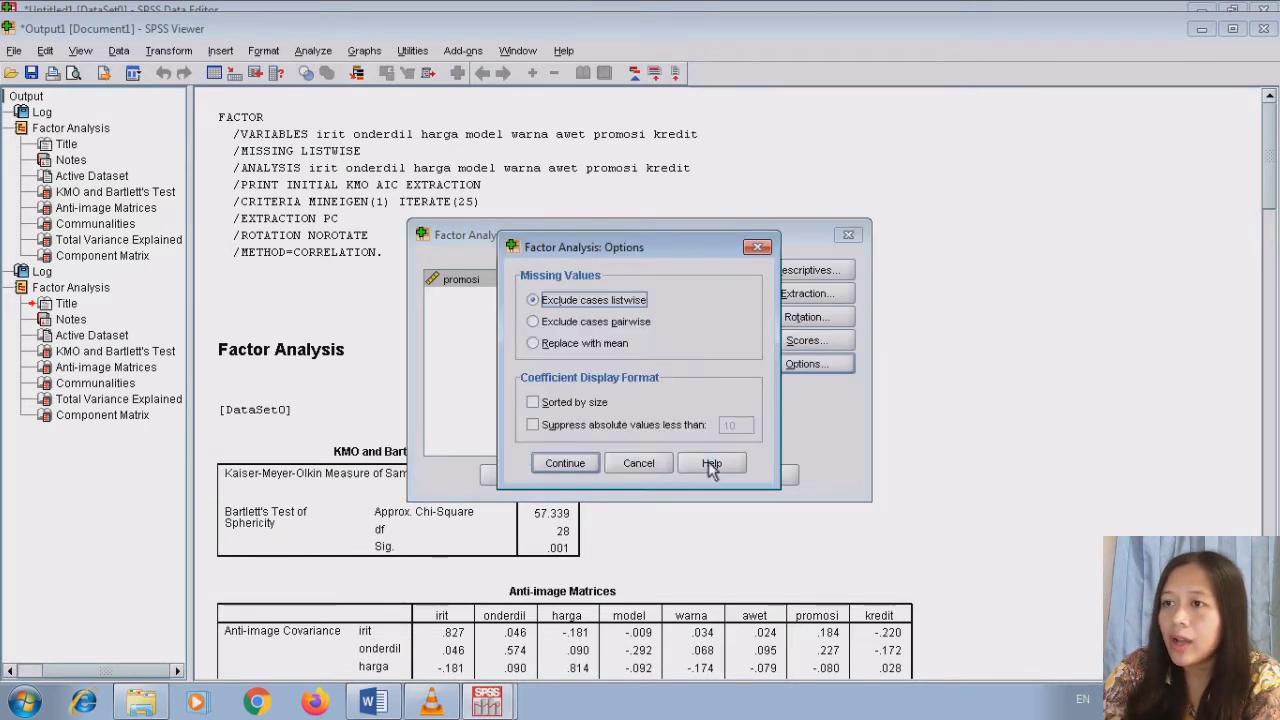
pyautogui.click(640, 466)
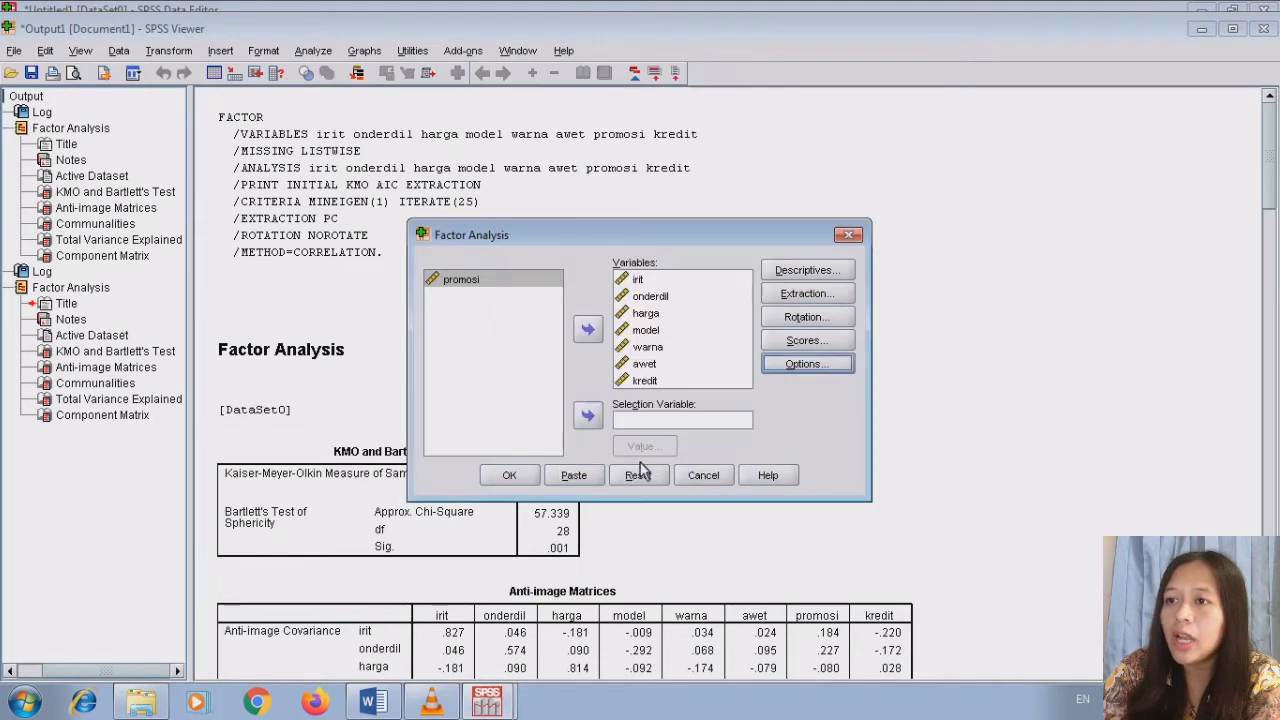
pyautogui.click(503, 476)
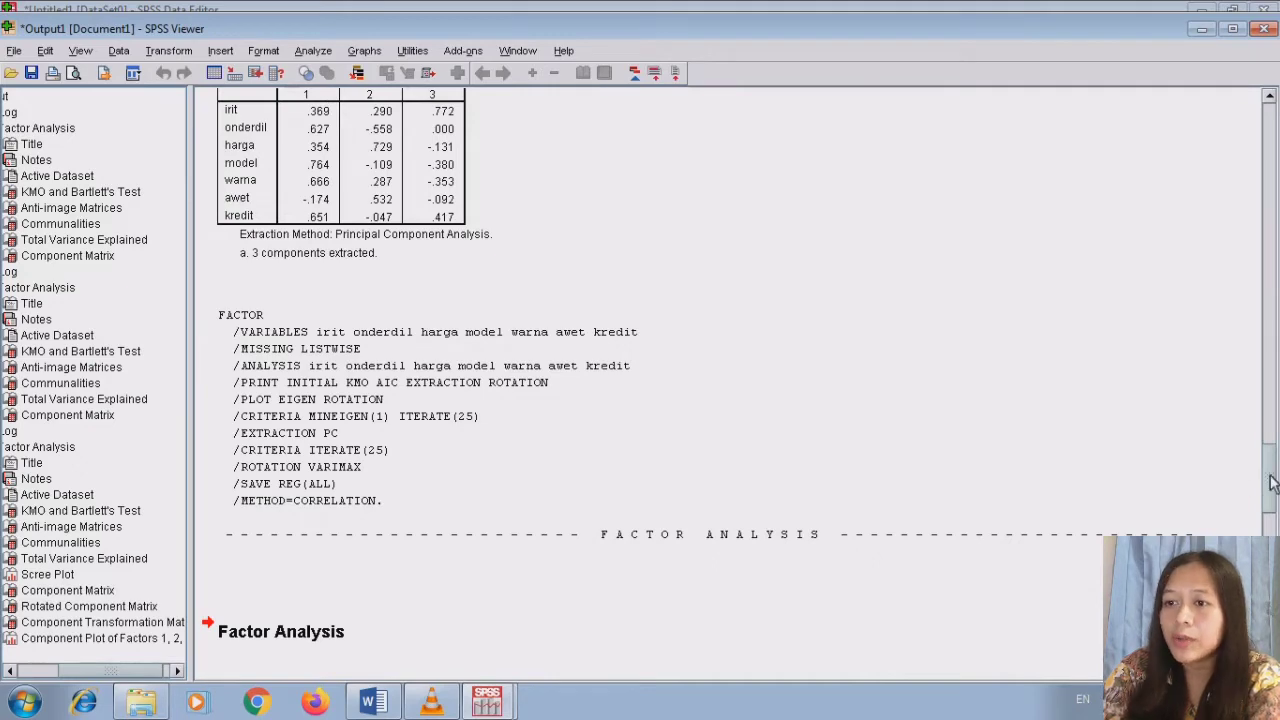
# Examine the new output from KMO and Bartlett's test through communalities, total variance, scree plot, component matrices and component plot
pyautogui.moveTo(1270, 482)
pyautogui.mouseDown()
pyautogui.moveTo(1270, 524)
pyautogui.moveTo(1267, 505)
pyautogui.mouseUp()
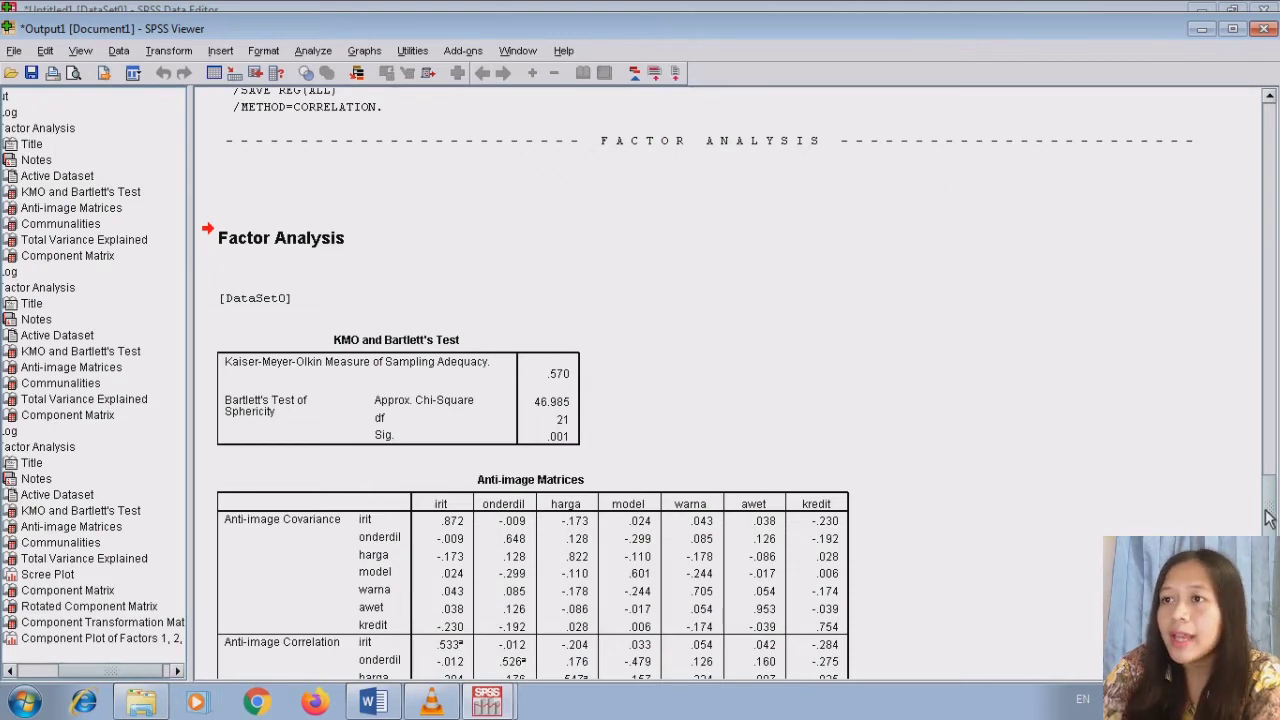
pyautogui.scroll(-2, 1254, 513)
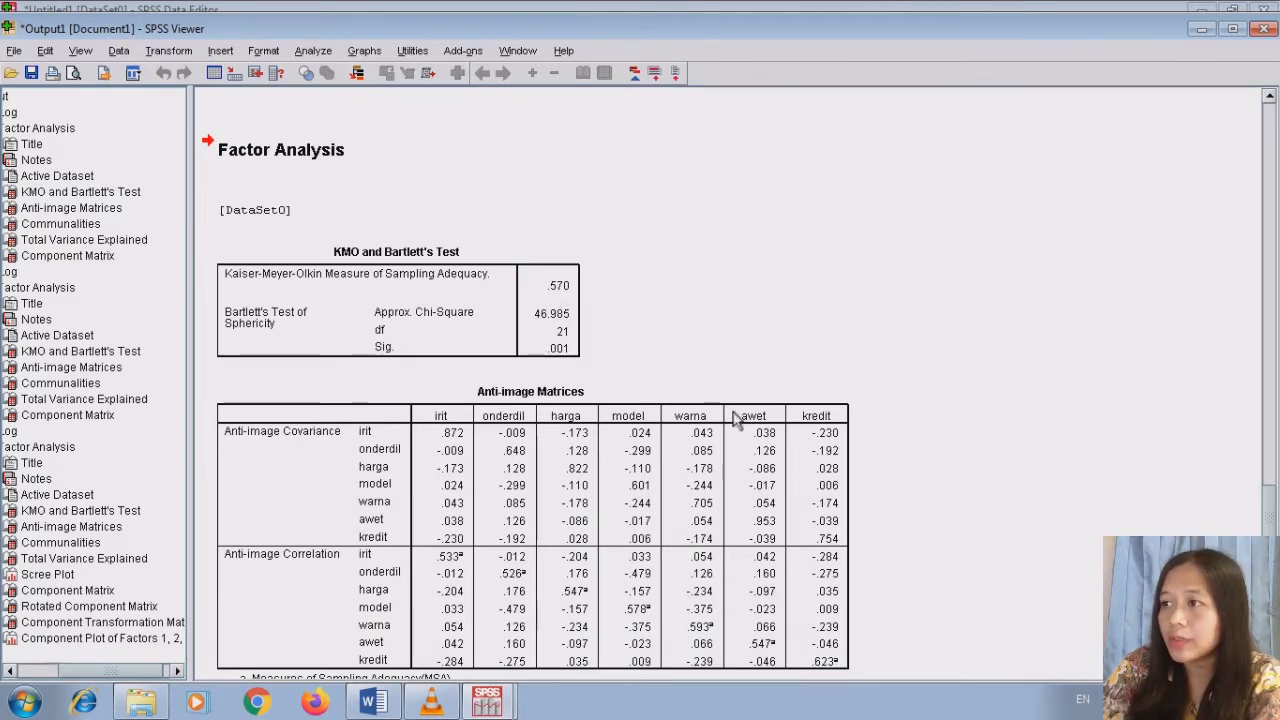
pyautogui.scroll(-3, 1266, 530)
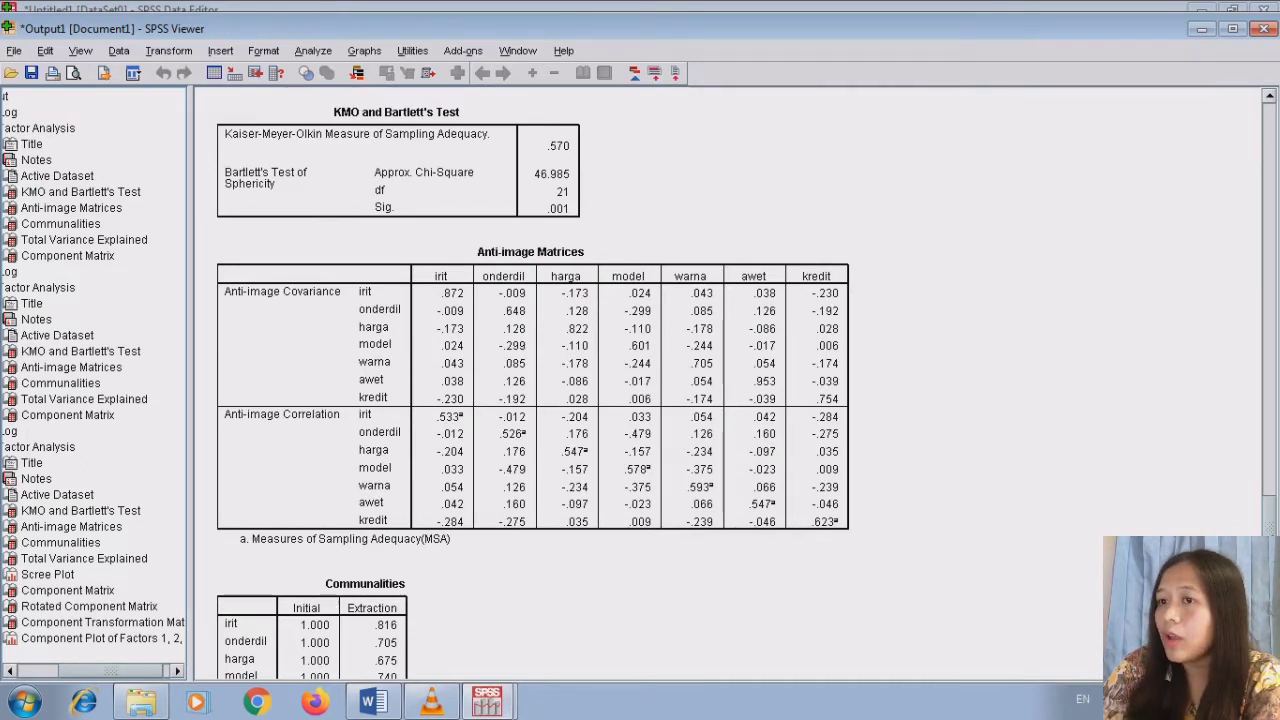
pyautogui.scroll(-5, 740, 383)
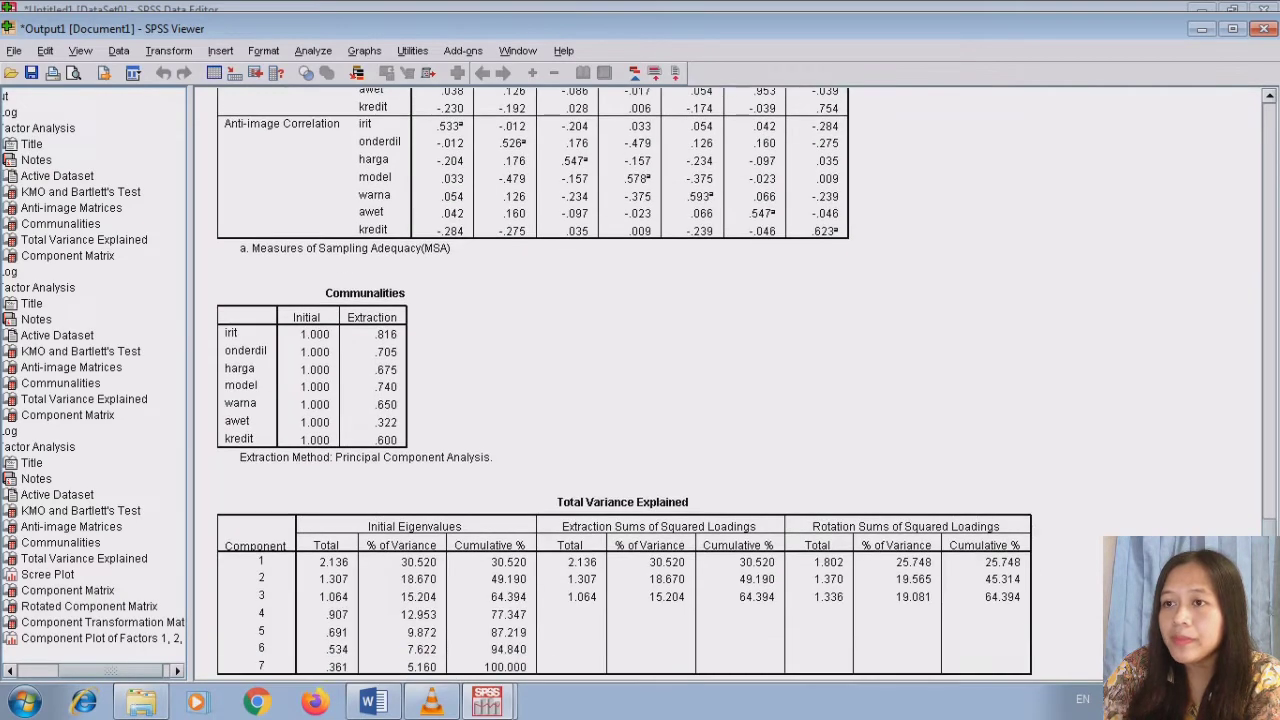
pyautogui.scroll(-7, 740, 383)
pyautogui.scroll(4, 740, 383)
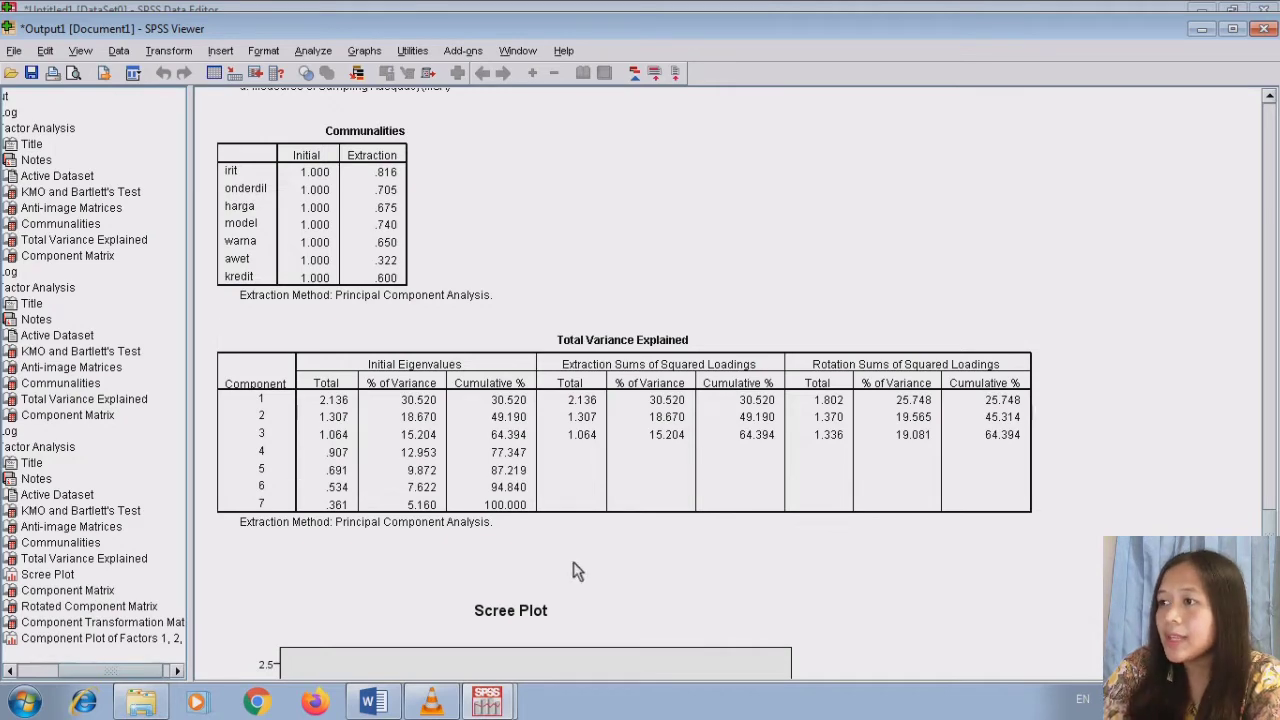
pyautogui.scroll(-8, 910, 489)
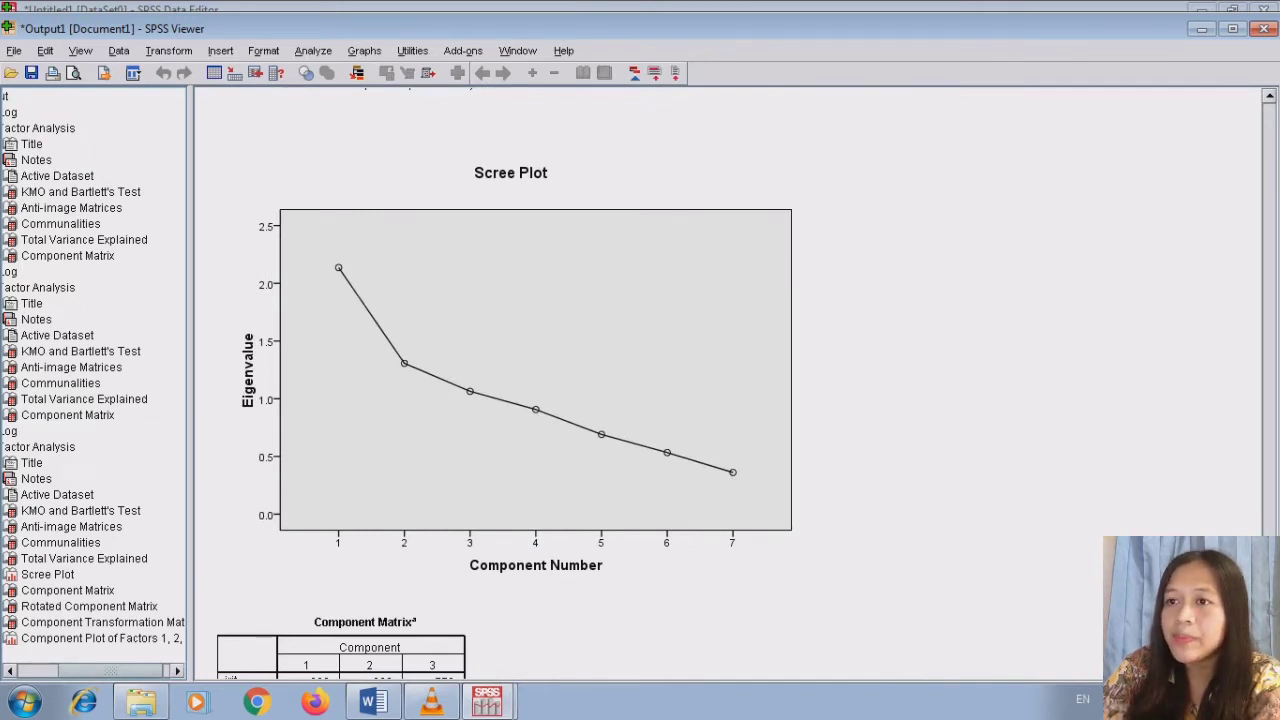
pyautogui.scroll(-5, 720, 490)
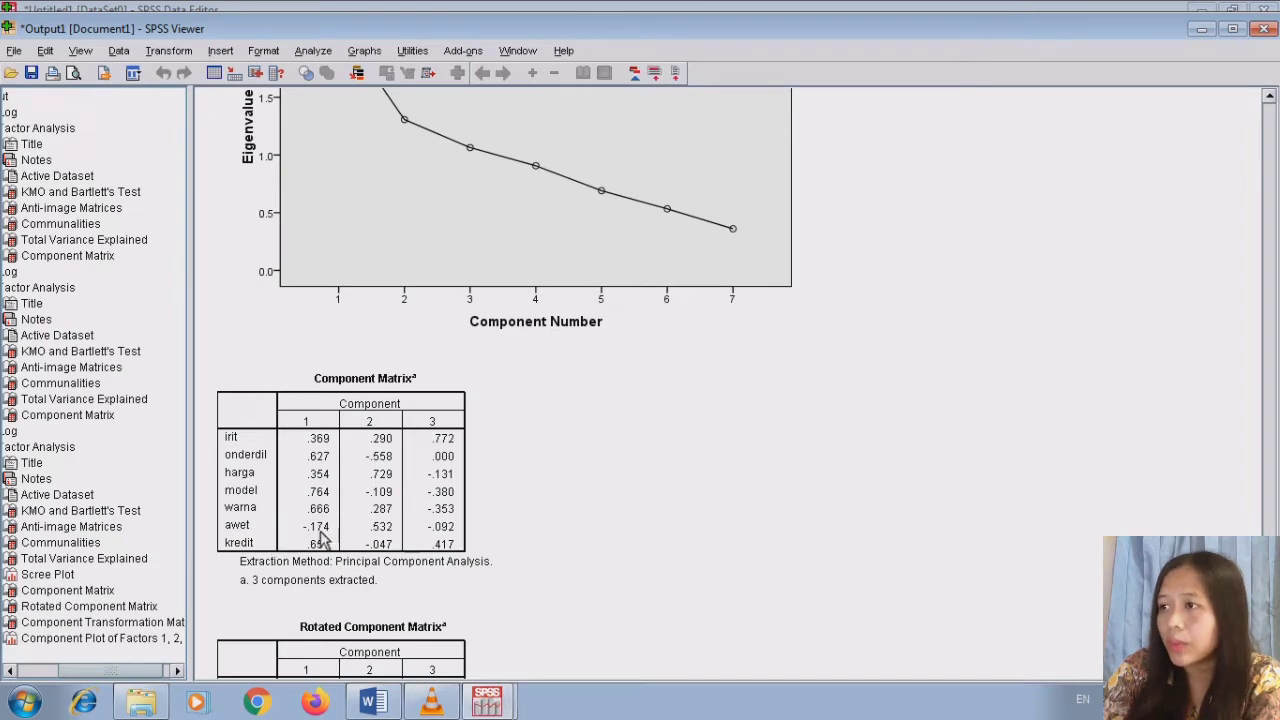
pyautogui.scroll(-5, 385, 275)
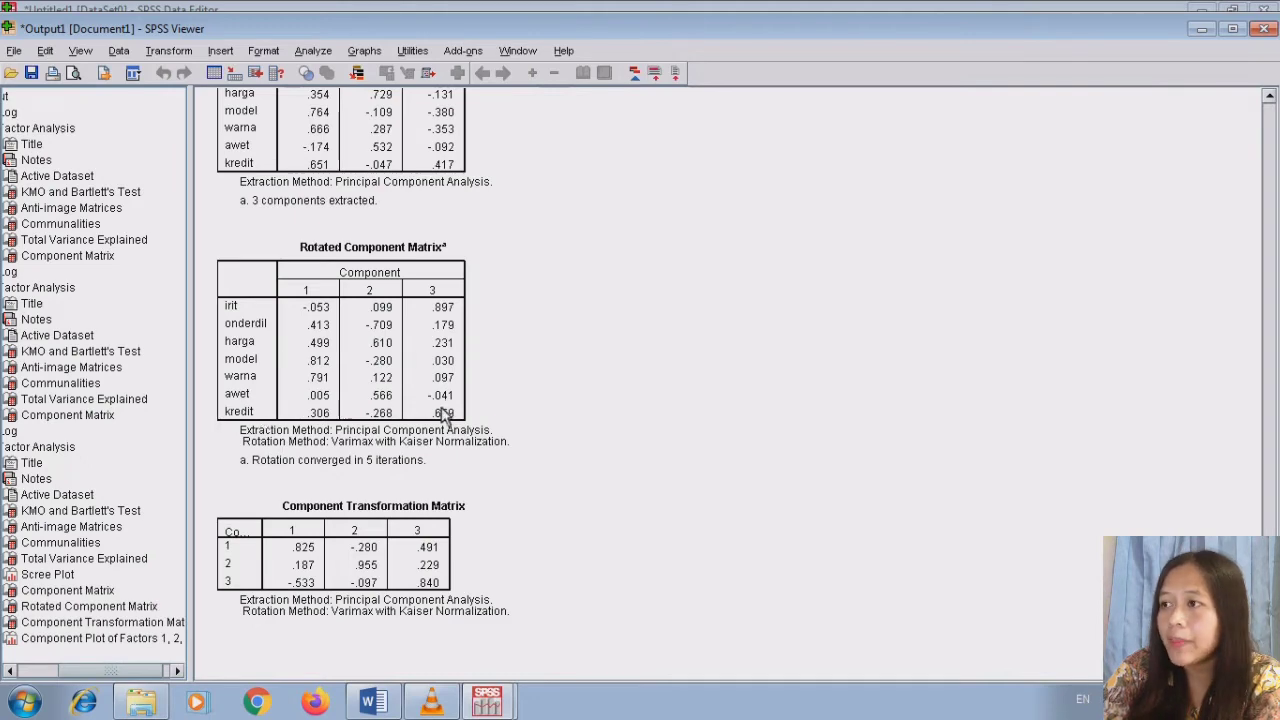
pyautogui.scroll(-5, 857, 437)
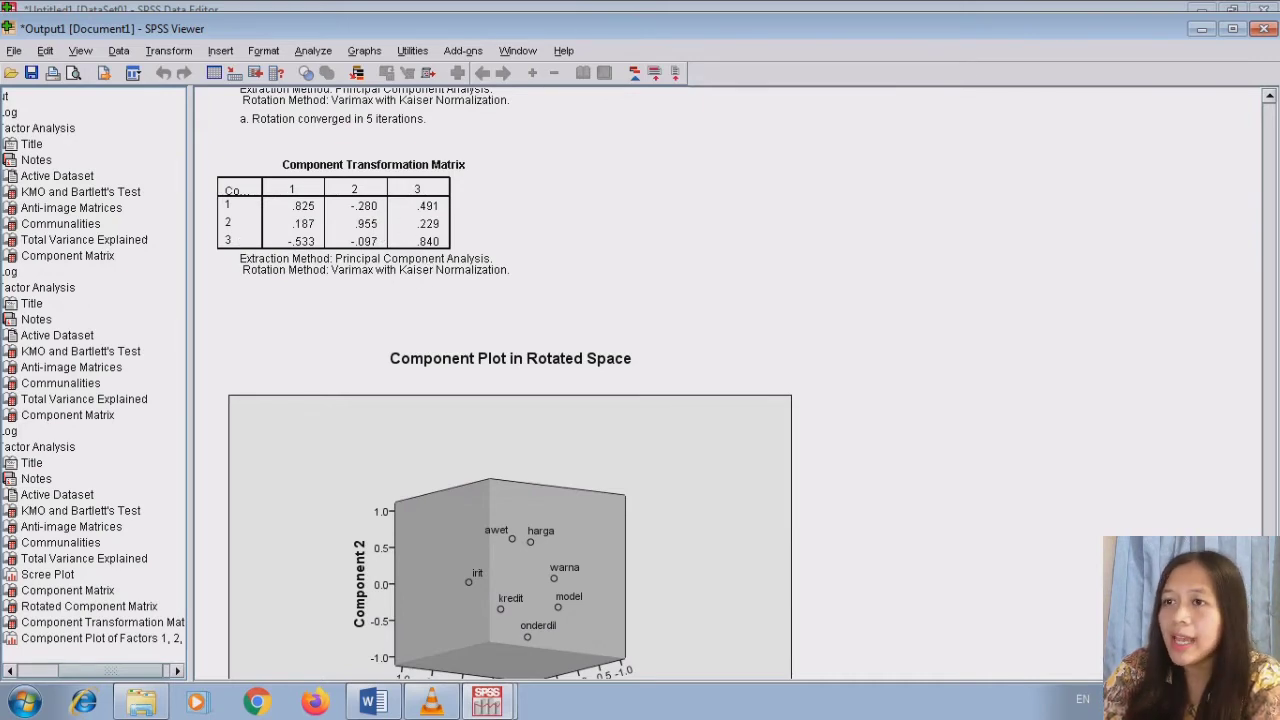
# Recheck the component matrices and rotated component plot, and inspect the saved FAC1_1, FAC2_1 and FAC3_1 score columns in the dataset
pyautogui.scroll(10, 640, 380)
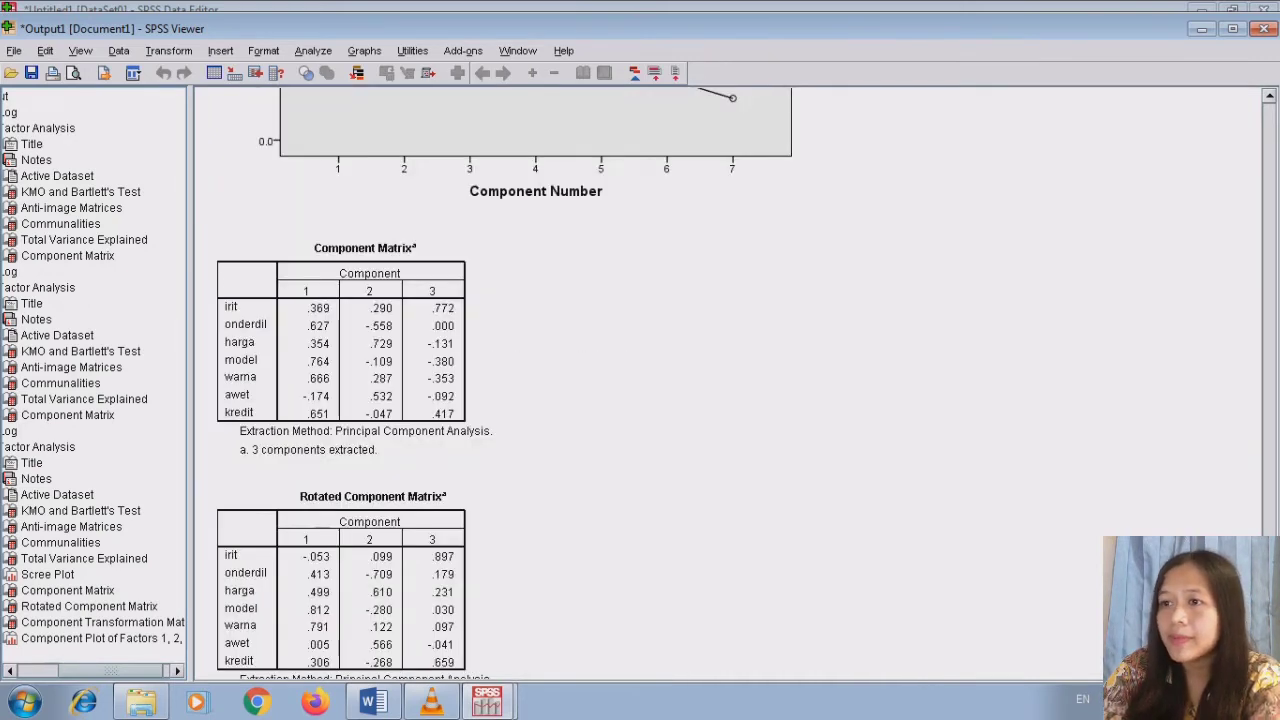
pyautogui.scroll(-10, 640, 380)
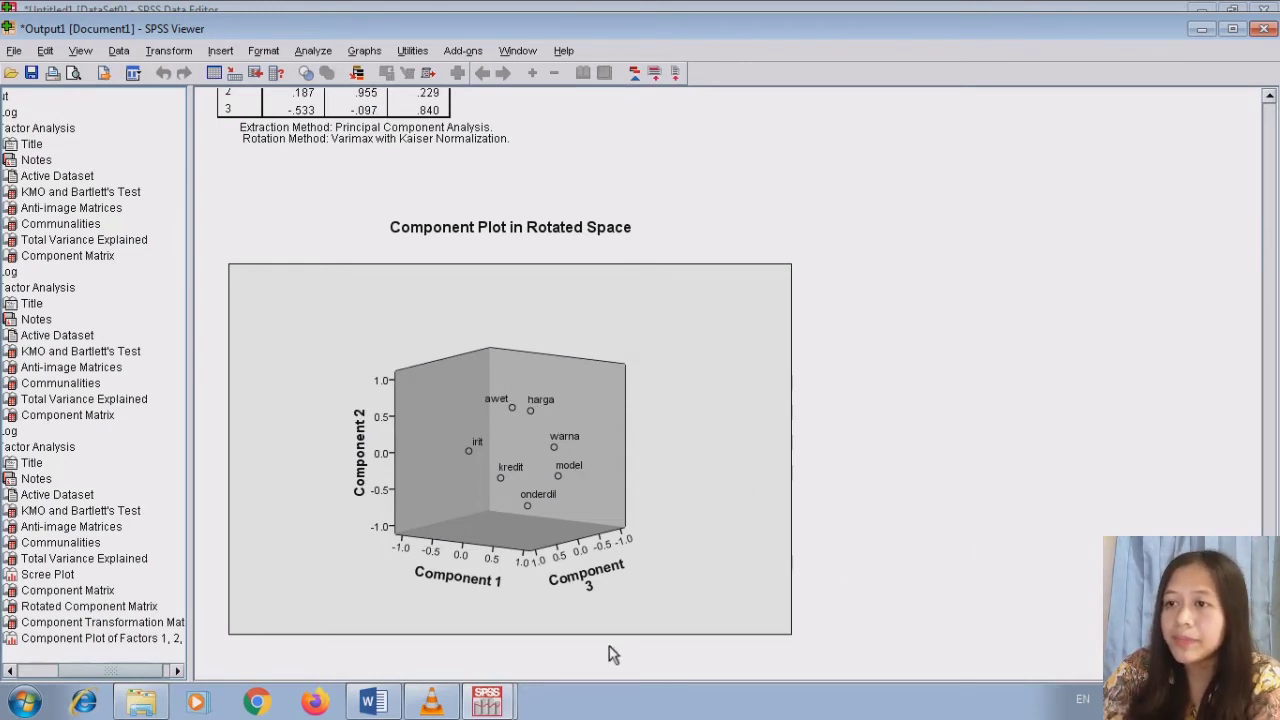
pyautogui.click(487, 702)
pyautogui.click(463, 632)
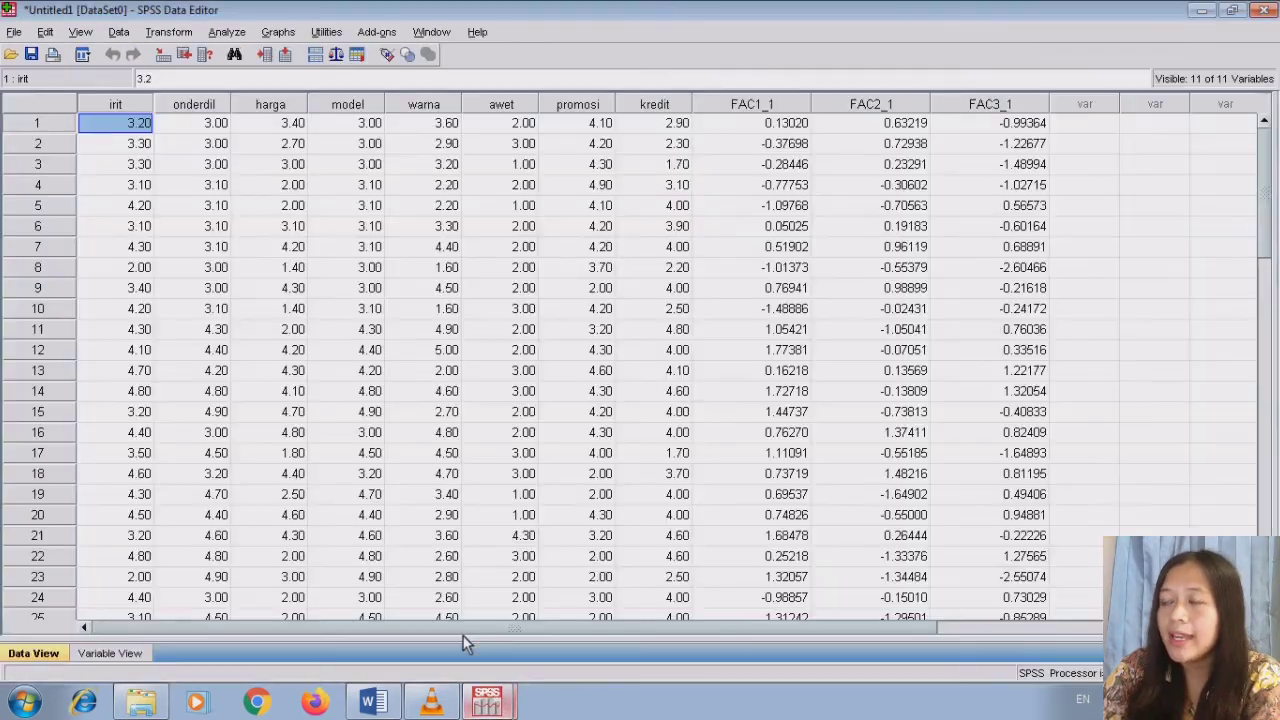
pyautogui.click(761, 105)
pyautogui.click(884, 110)
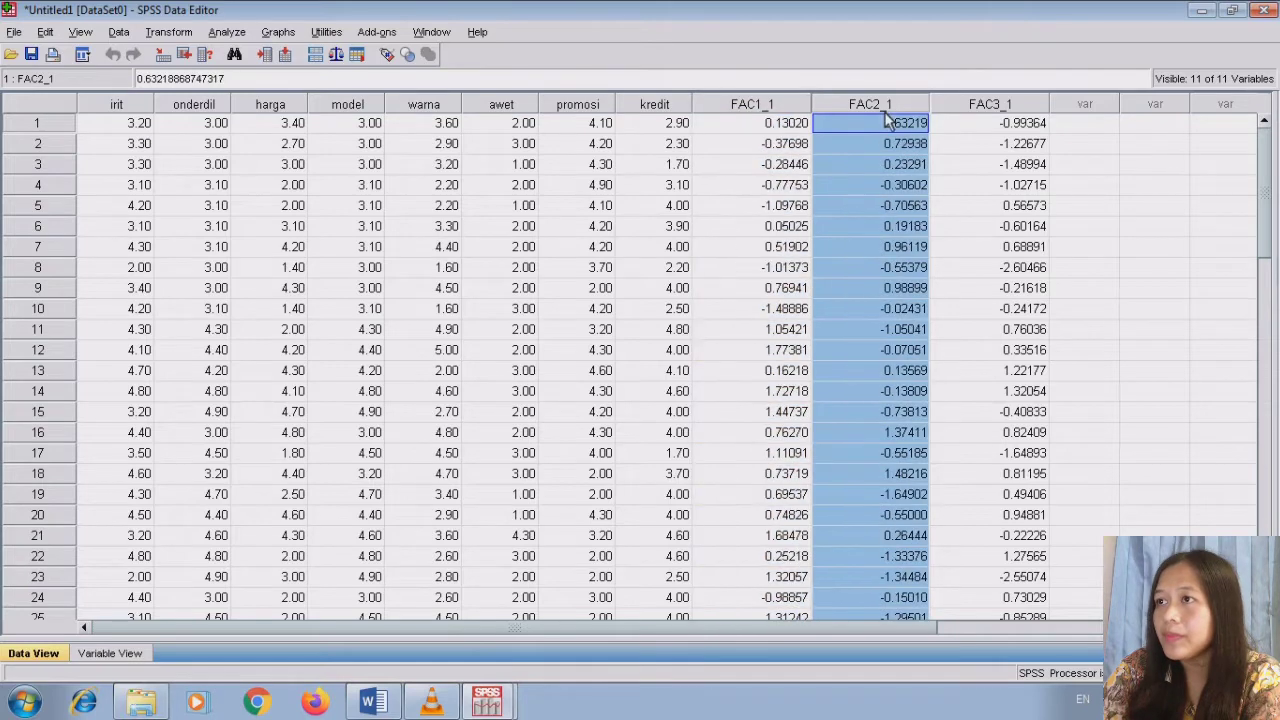
pyautogui.click(975, 110)
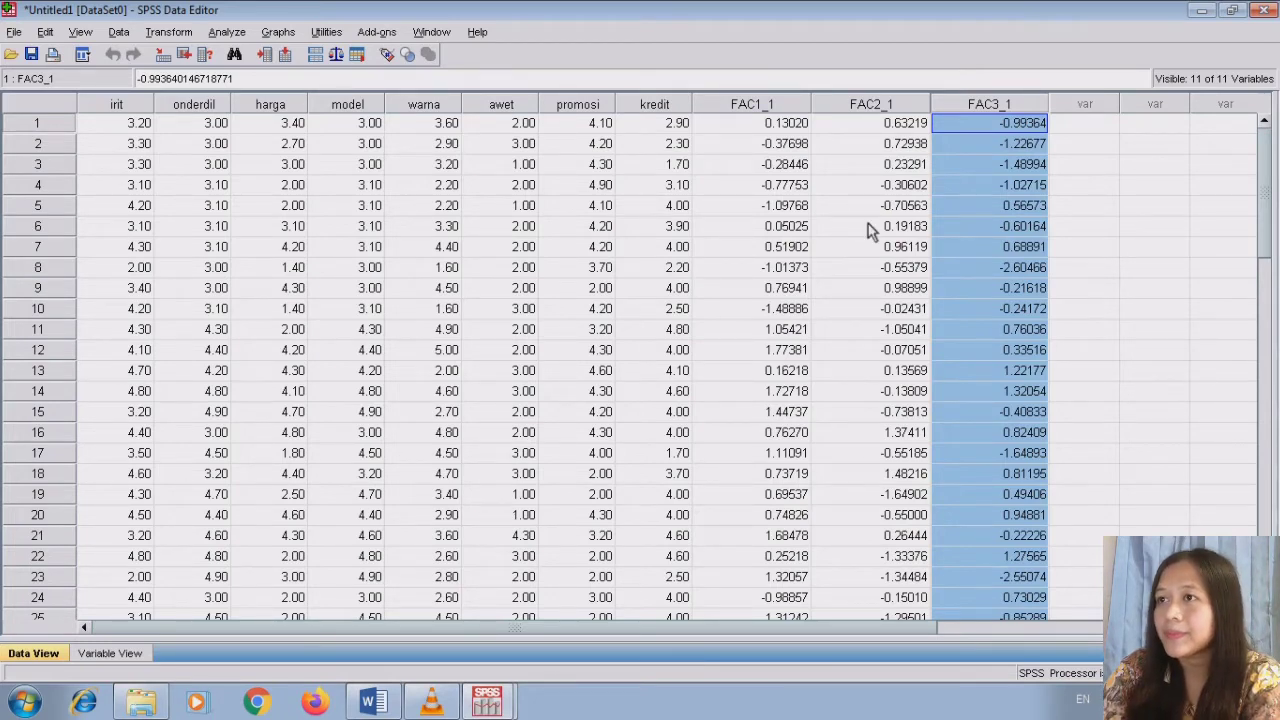
pyautogui.click(764, 104)
pyautogui.click(849, 106)
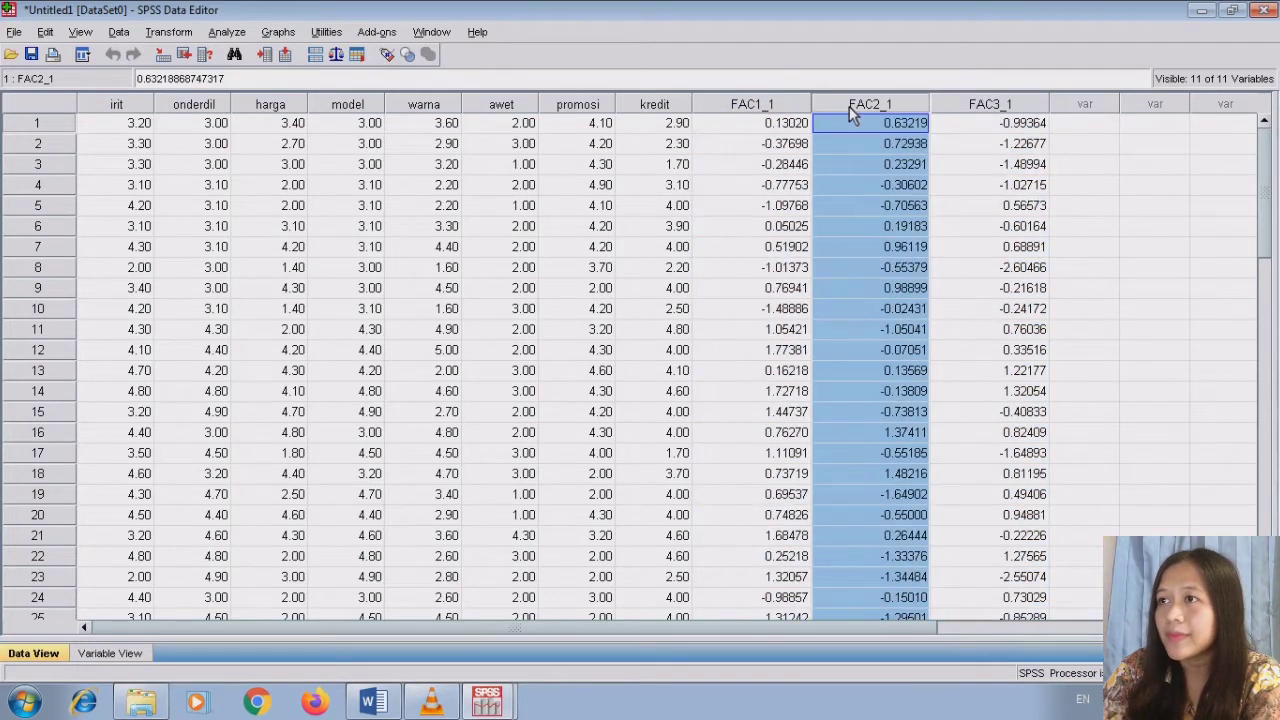
pyautogui.click(955, 108)
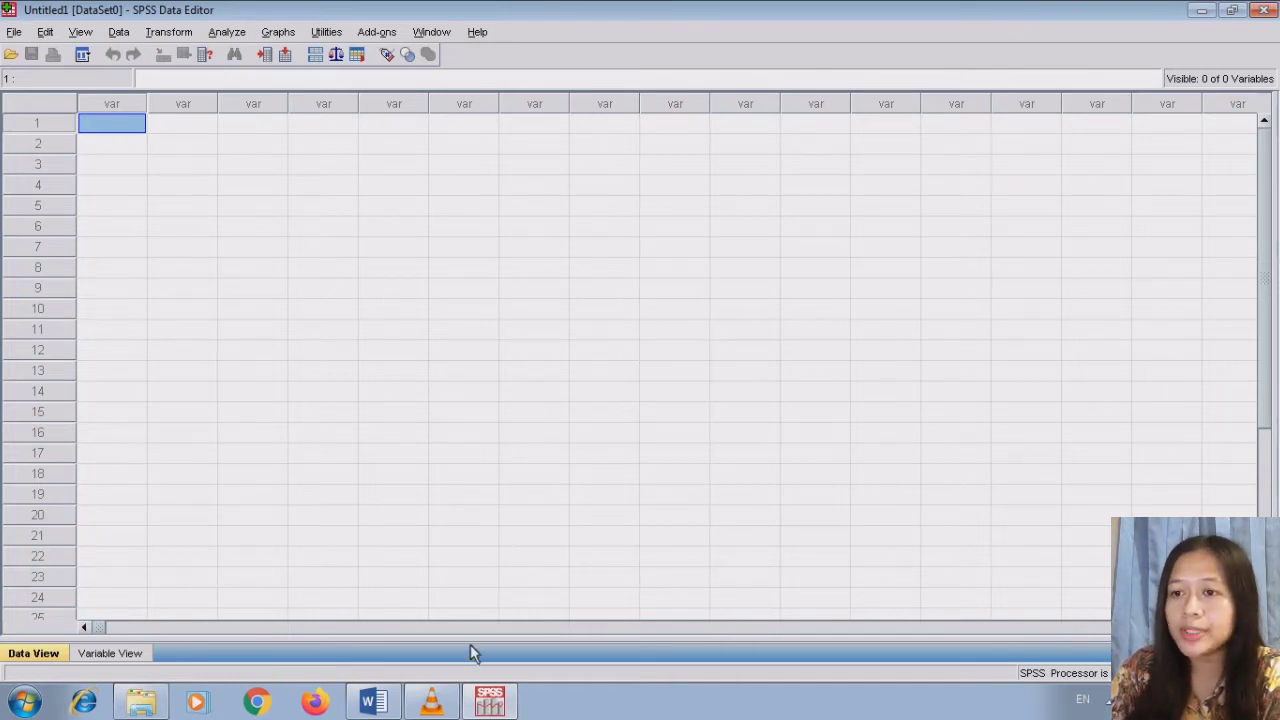
# Copy the first-page table rows, without the header, from the factor_z Word document into the empty SPSS data sheet starting at case 1
pyautogui.click(387, 704)
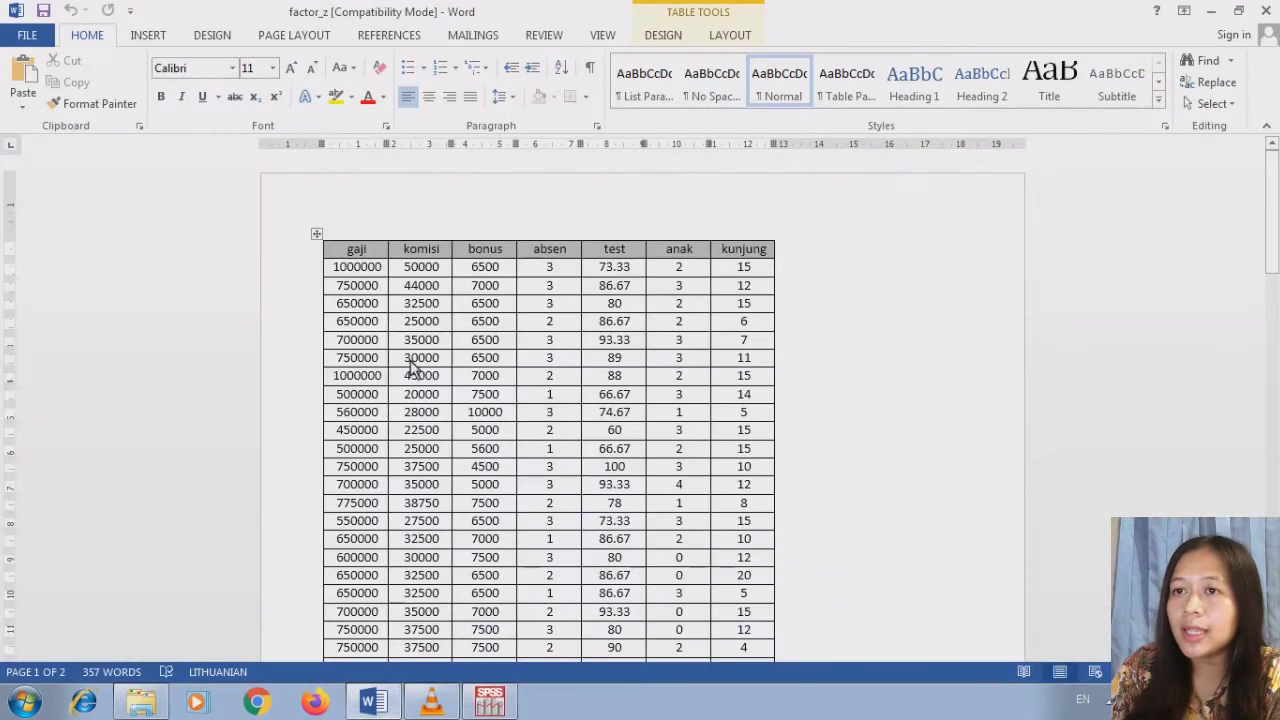
pyautogui.moveTo(336, 268); pyautogui.dragTo(736, 617)
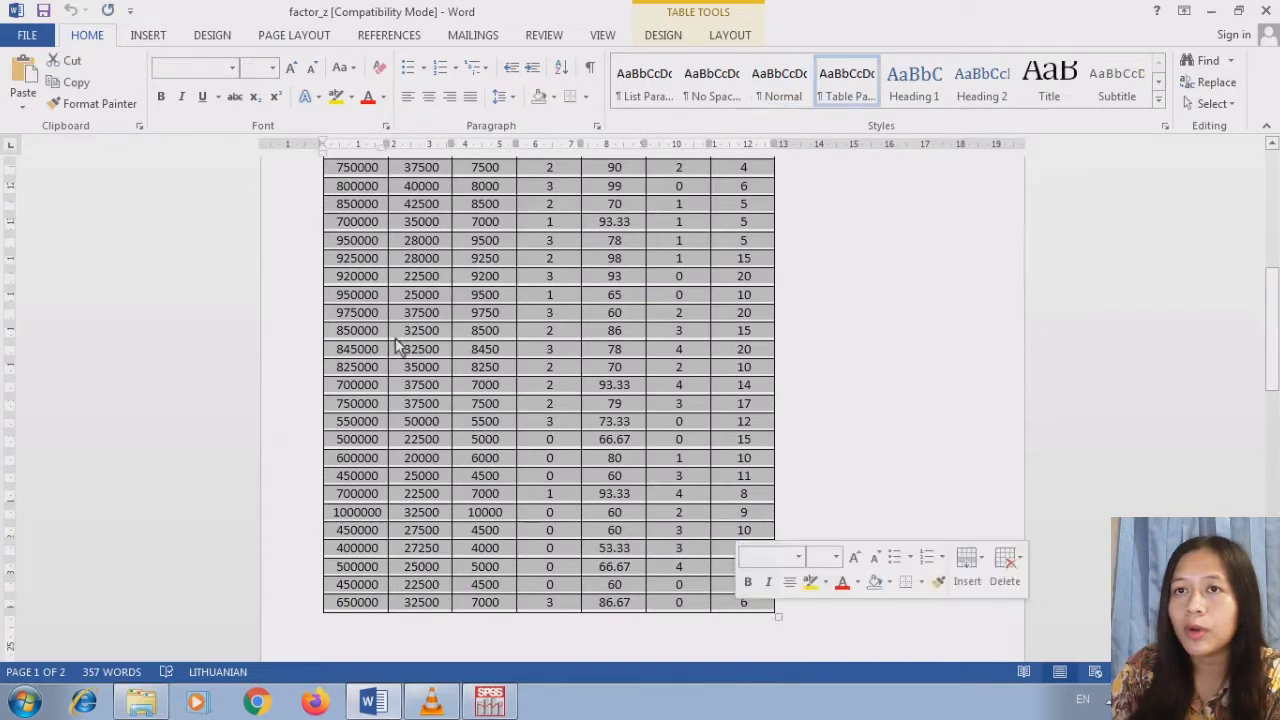
pyautogui.click(82, 86)
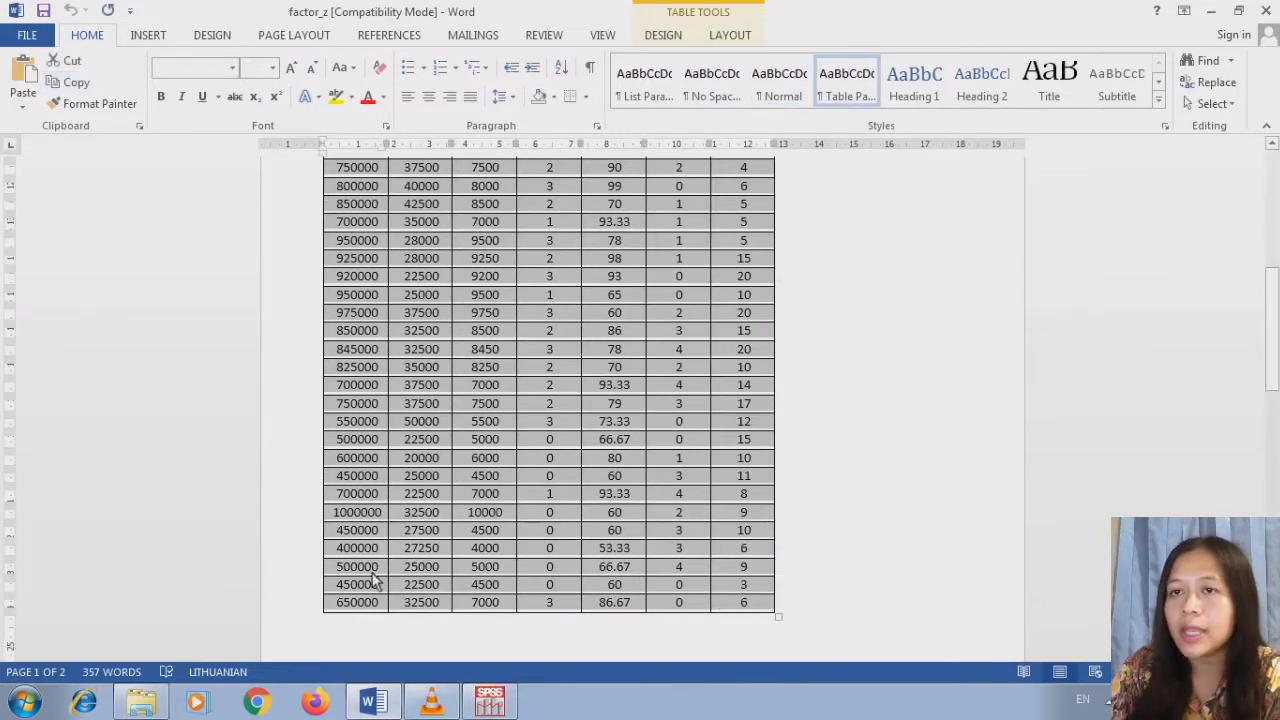
pyautogui.click(512, 700)
pyautogui.rightClick(128, 128)
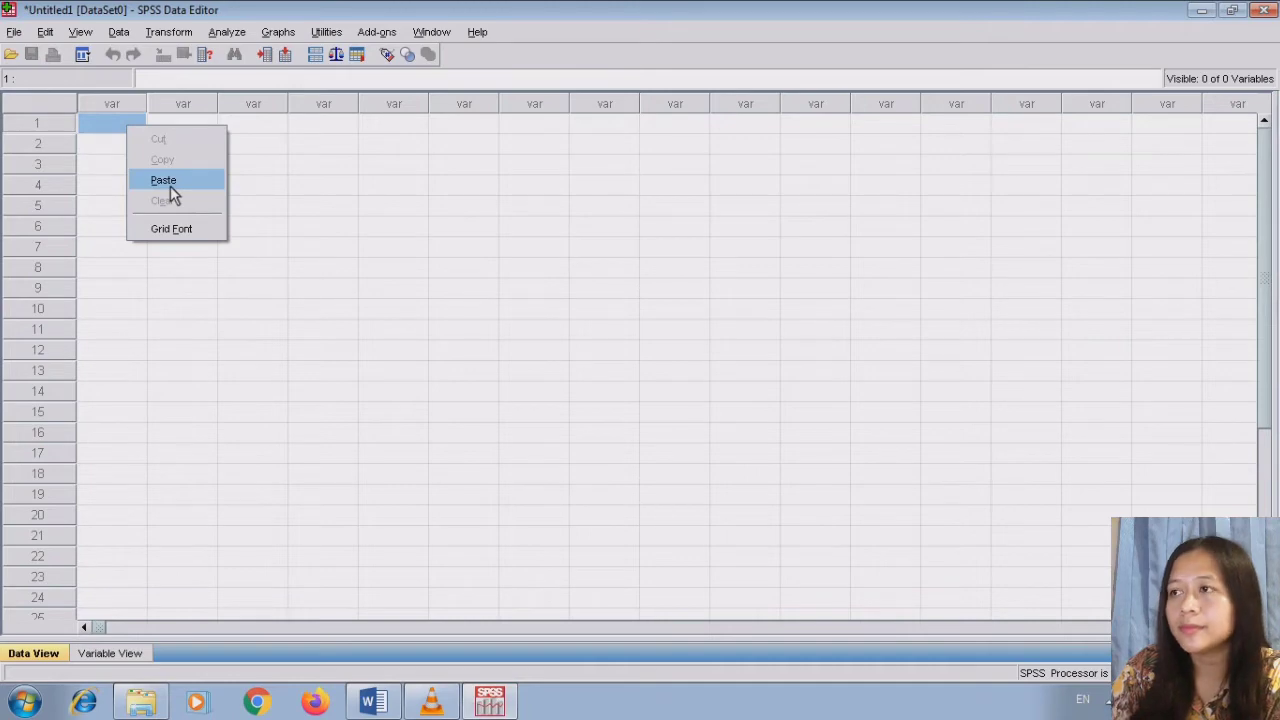
pyautogui.click(165, 181)
# Copy the remaining four table rows from the second page of the Word document into the SPSS data starting at case 47
pyautogui.moveTo(1262, 248); pyautogui.dragTo(1260, 438)
pyautogui.click(370, 700)
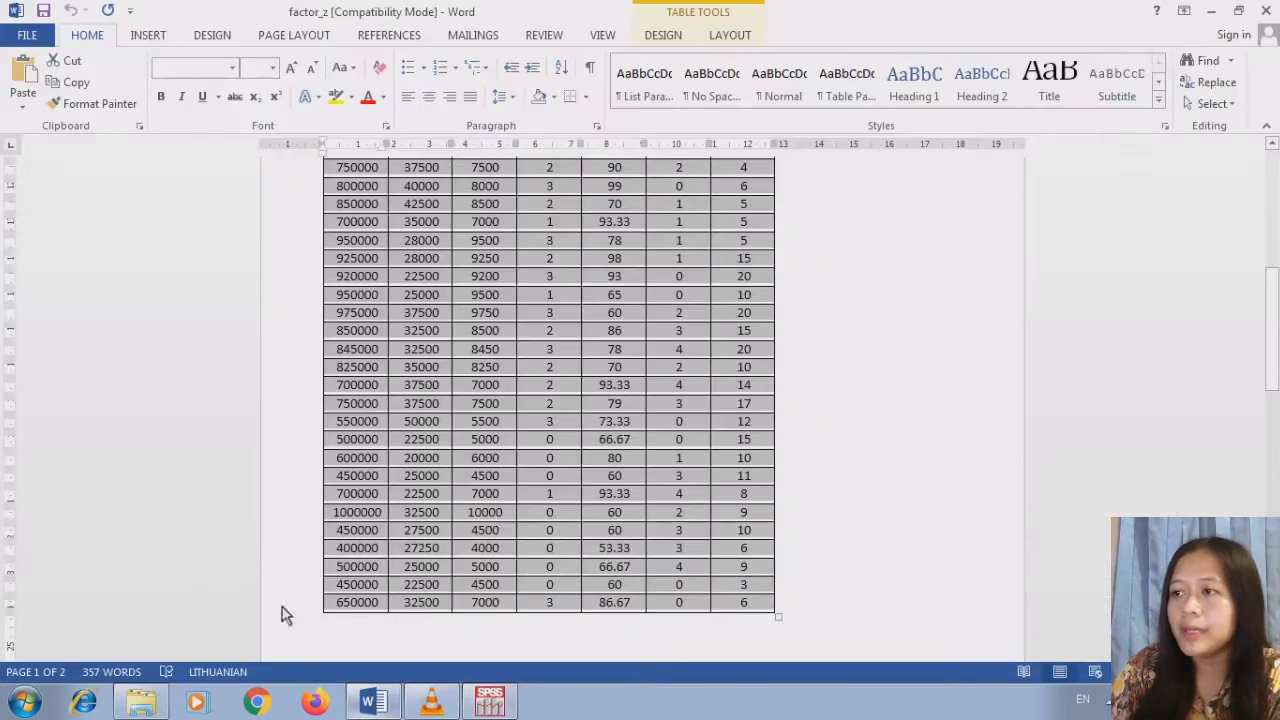
pyautogui.moveTo(1271, 366); pyautogui.dragTo(1271, 430)
pyautogui.moveTo(340, 292); pyautogui.dragTo(770, 346)
pyautogui.click(70, 83)
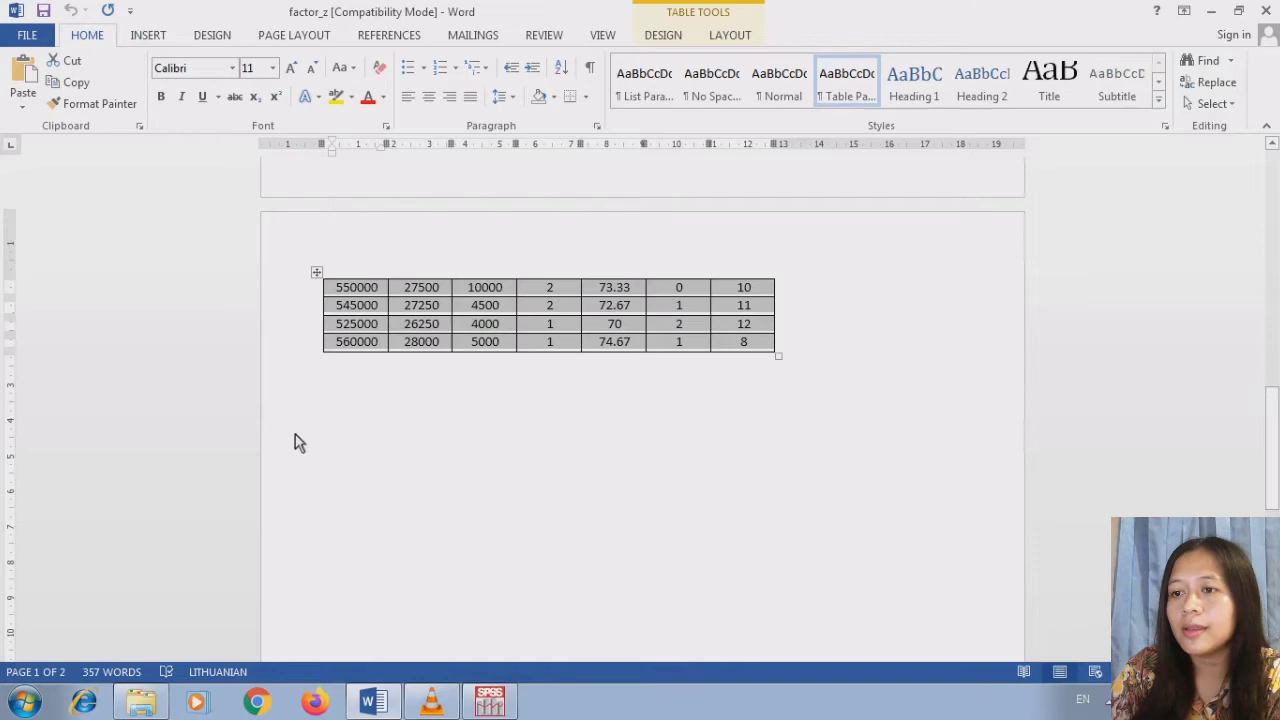
pyautogui.click(490, 700)
pyautogui.click(136, 363)
pyautogui.rightClick(138, 366)
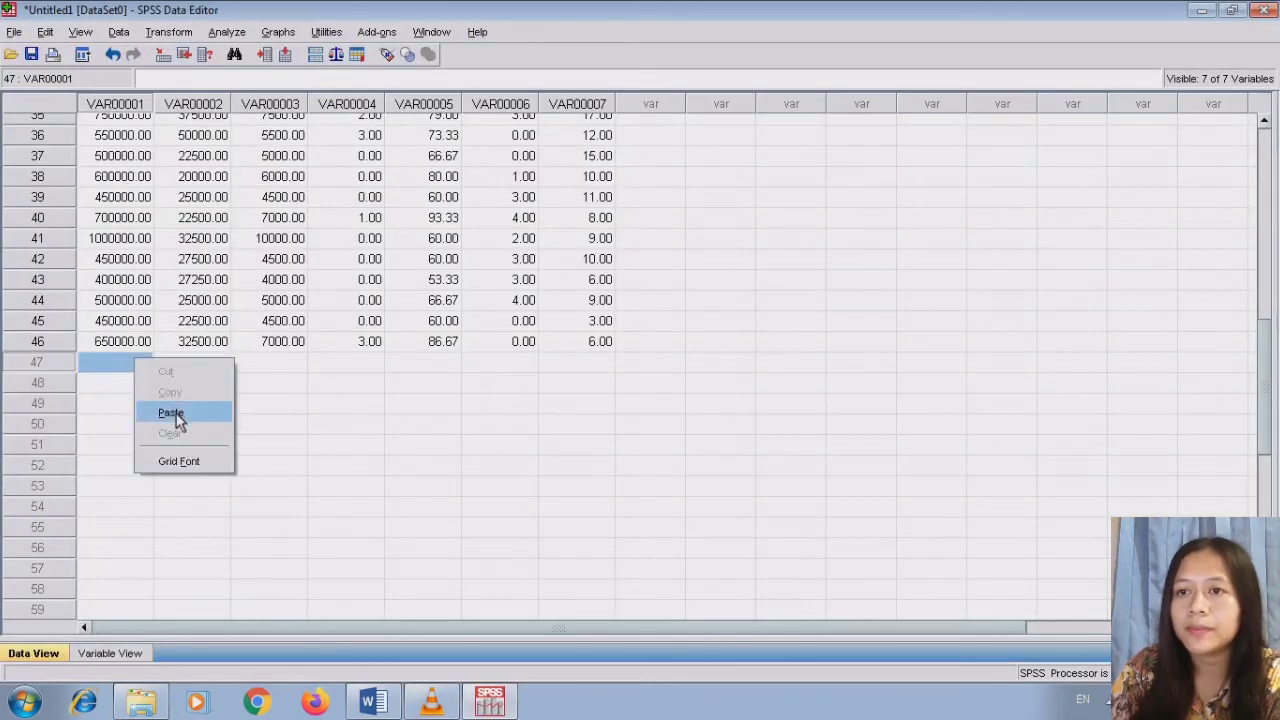
pyautogui.click(172, 414)
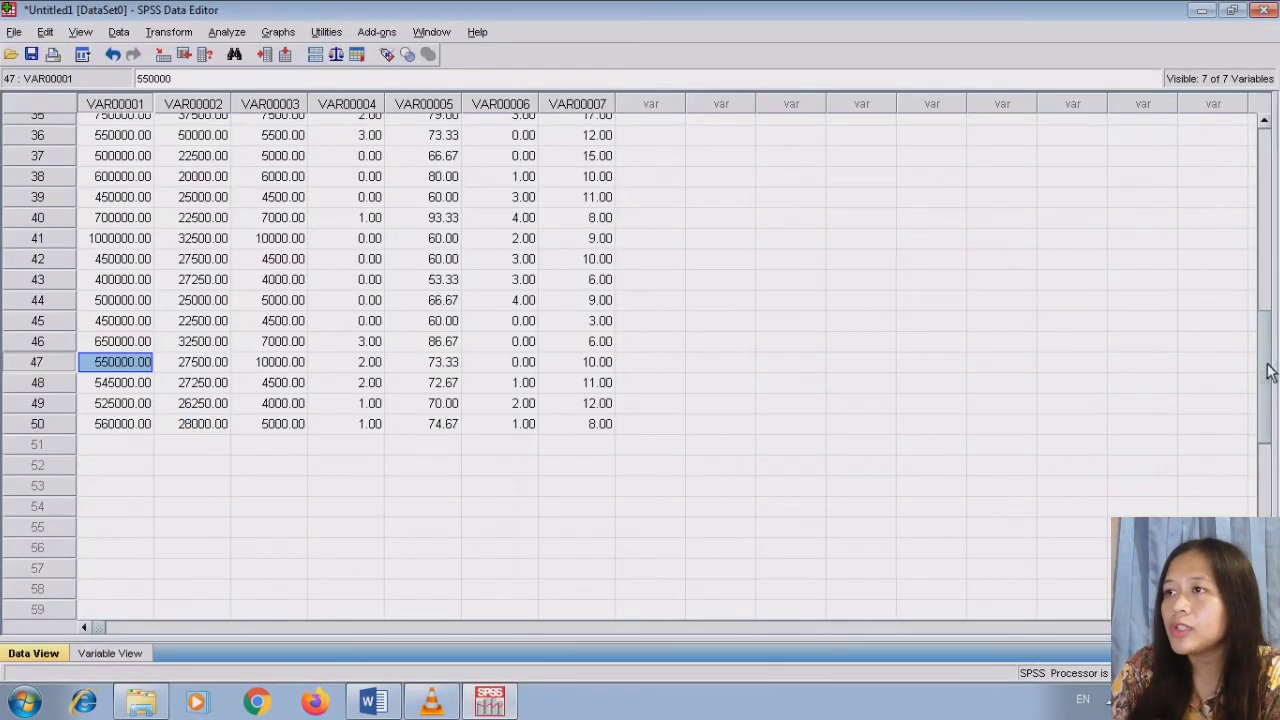
# Rename the first two variables as gaji and komisi
pyautogui.moveTo(1266, 372); pyautogui.dragTo(1265, 168)
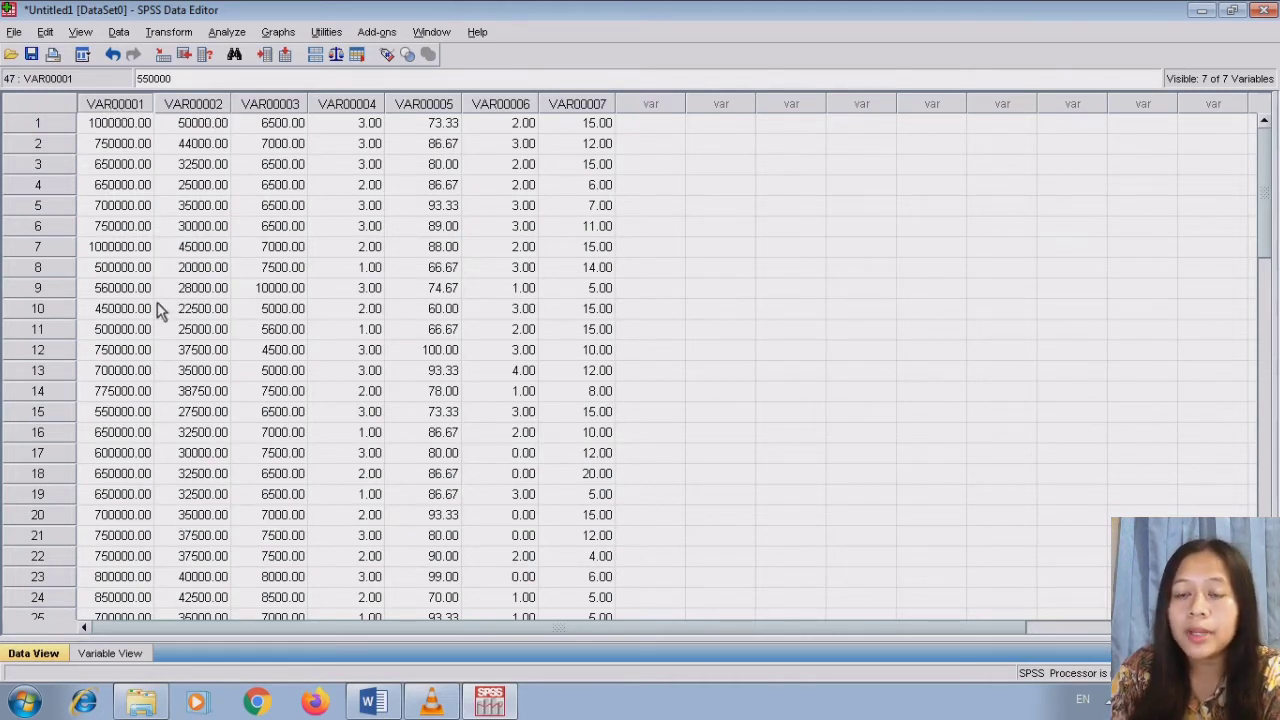
pyautogui.click(124, 652)
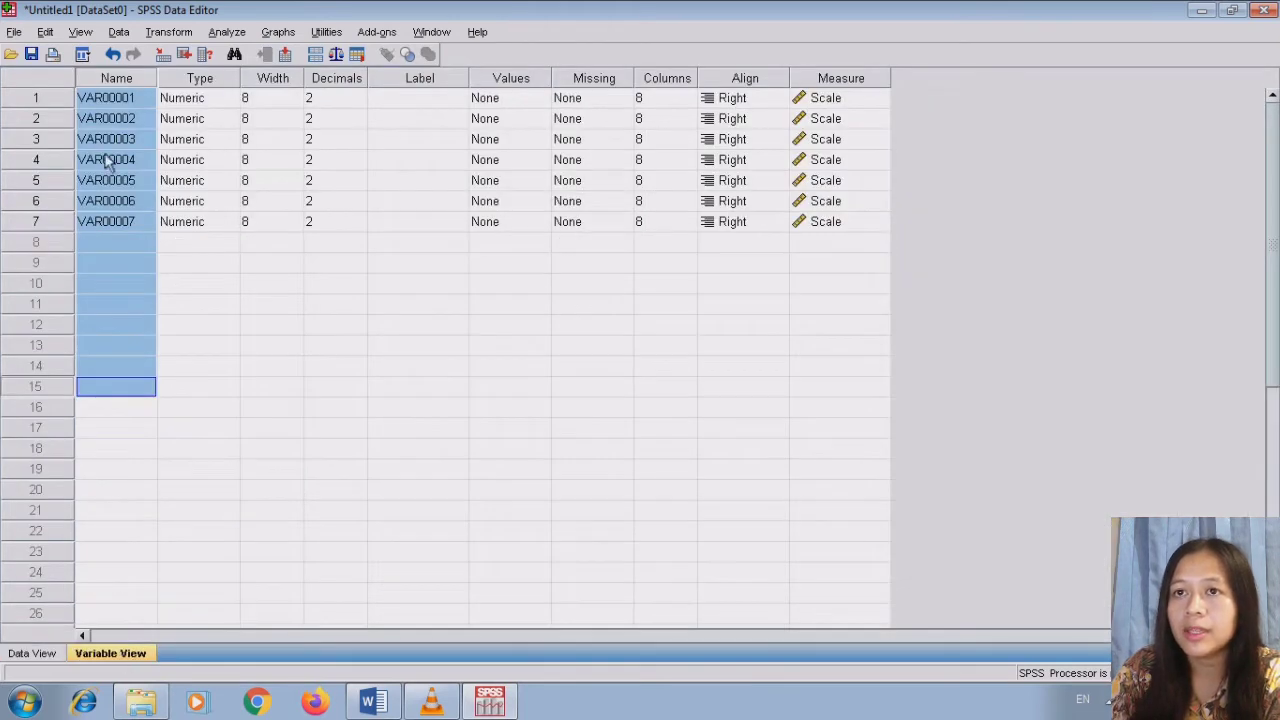
pyautogui.click(118, 100)
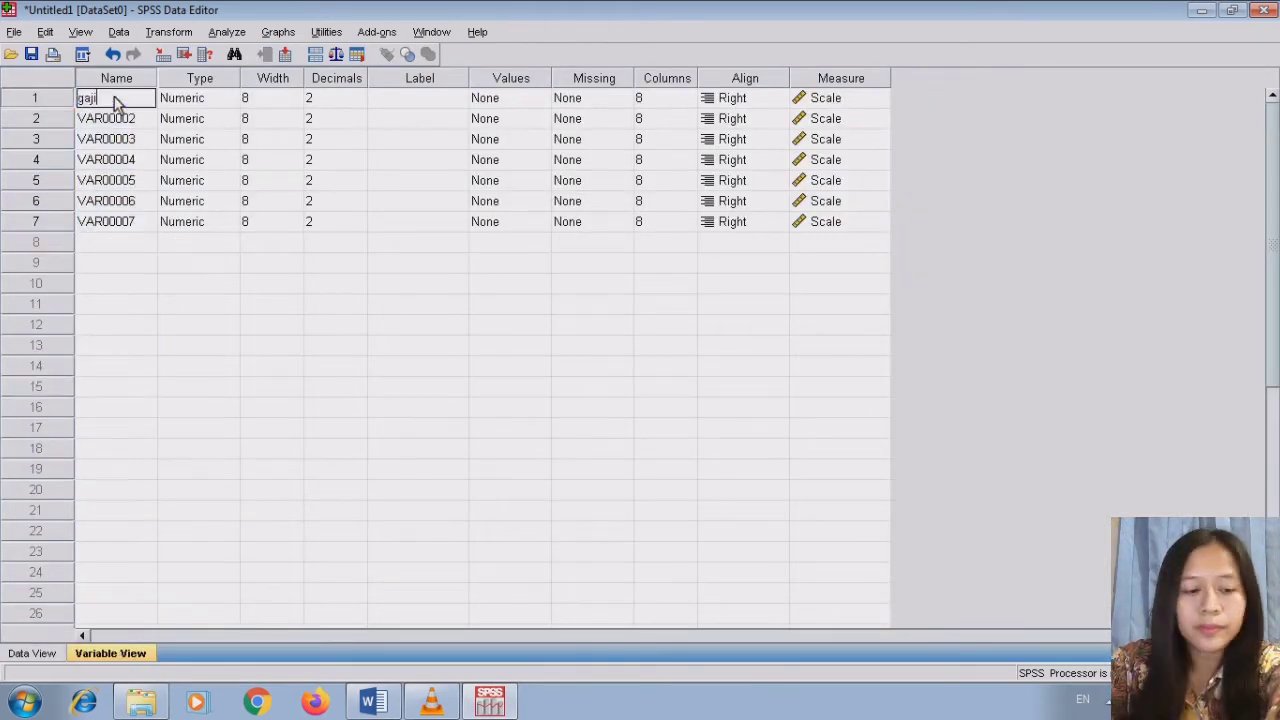
pyautogui.press('Return')
pyautogui.write('komisi')
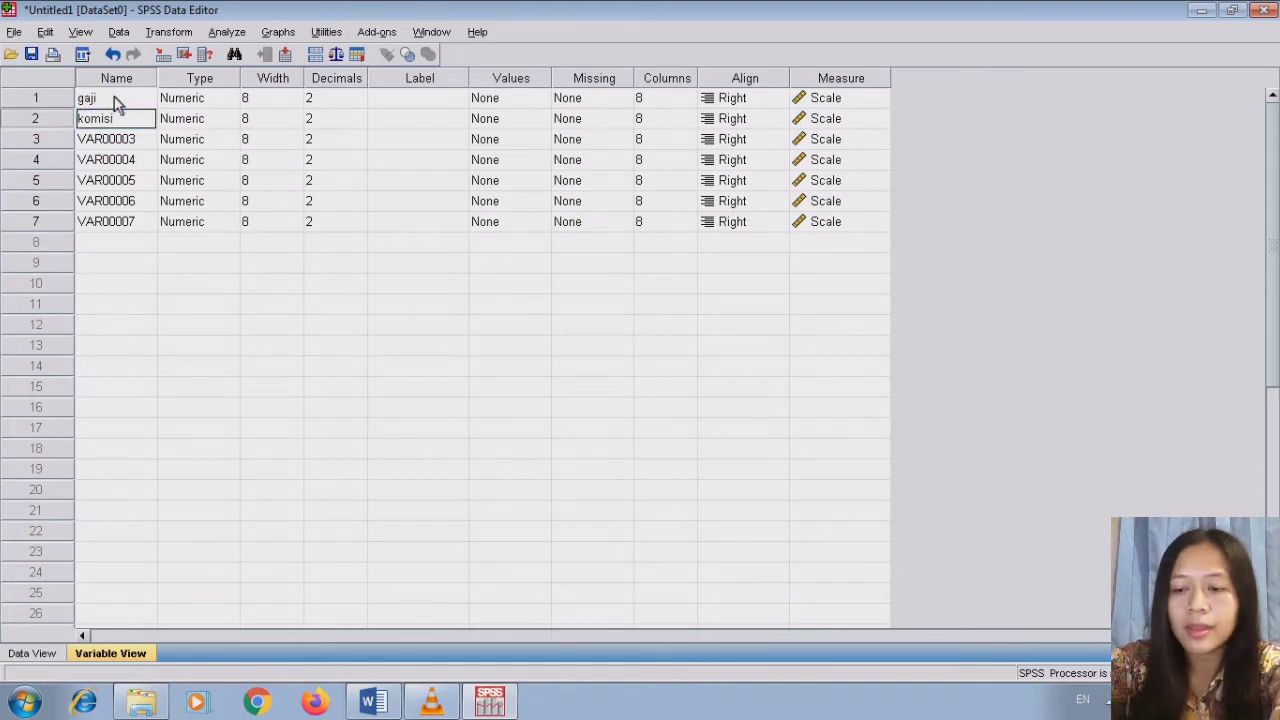
pyautogui.click(114, 100)
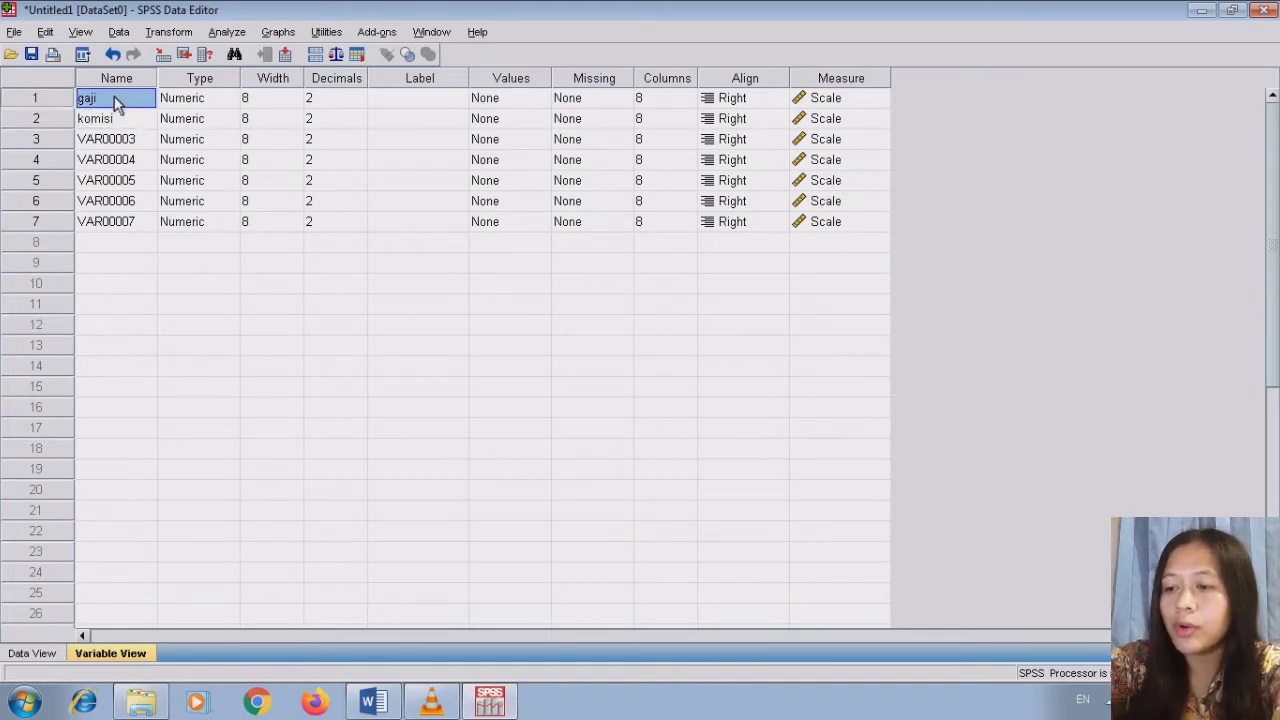
pyautogui.write('b')
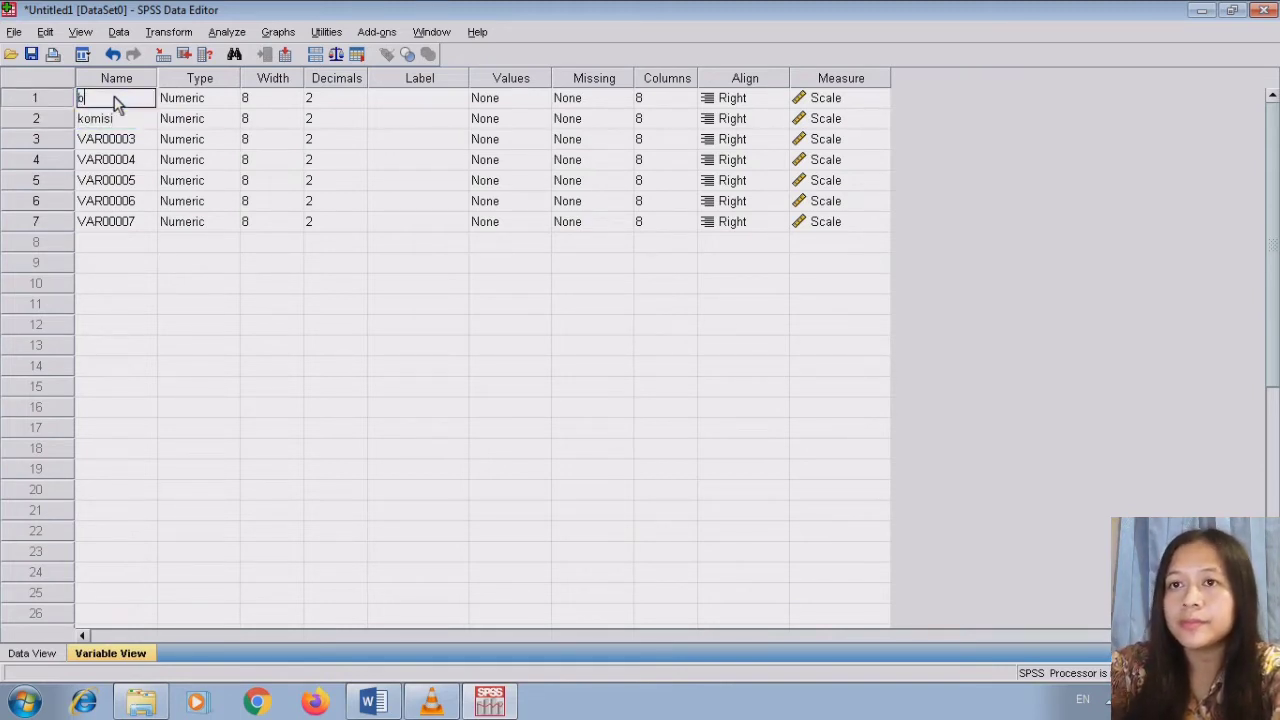
pyautogui.write('onus')
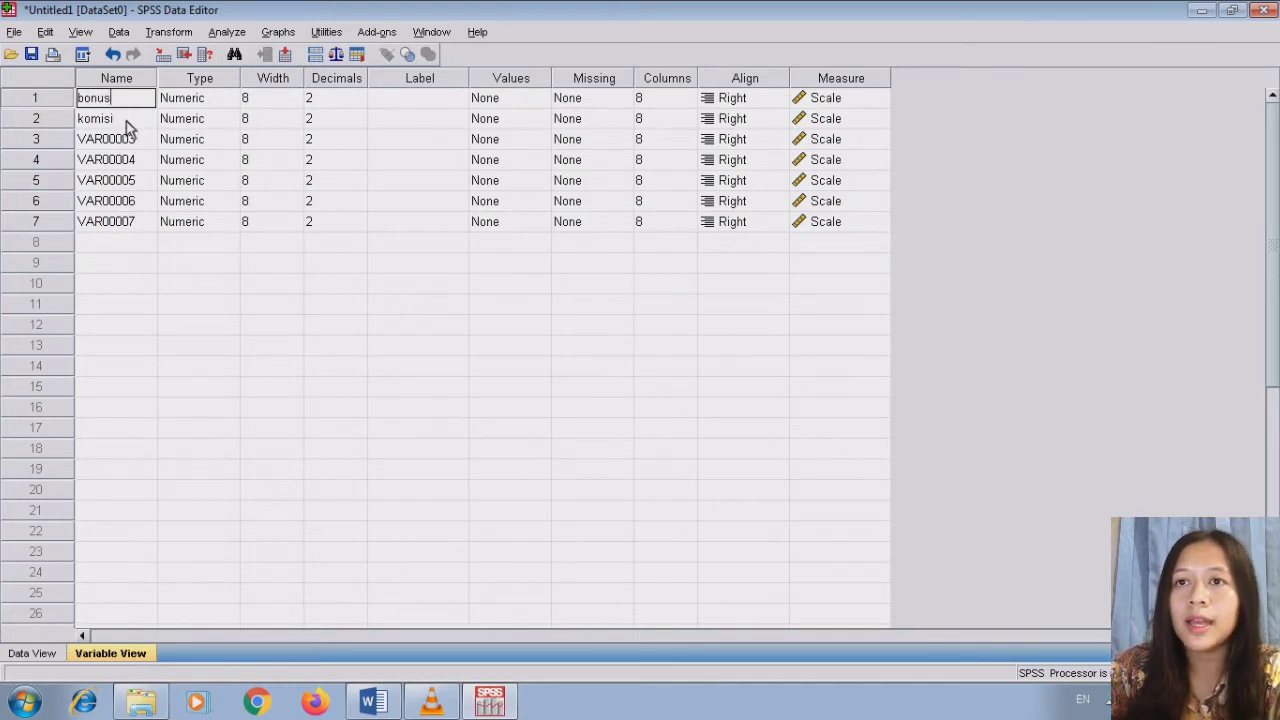
pyautogui.click(125, 121)
pyautogui.click(116, 104)
pyautogui.write('gaji')
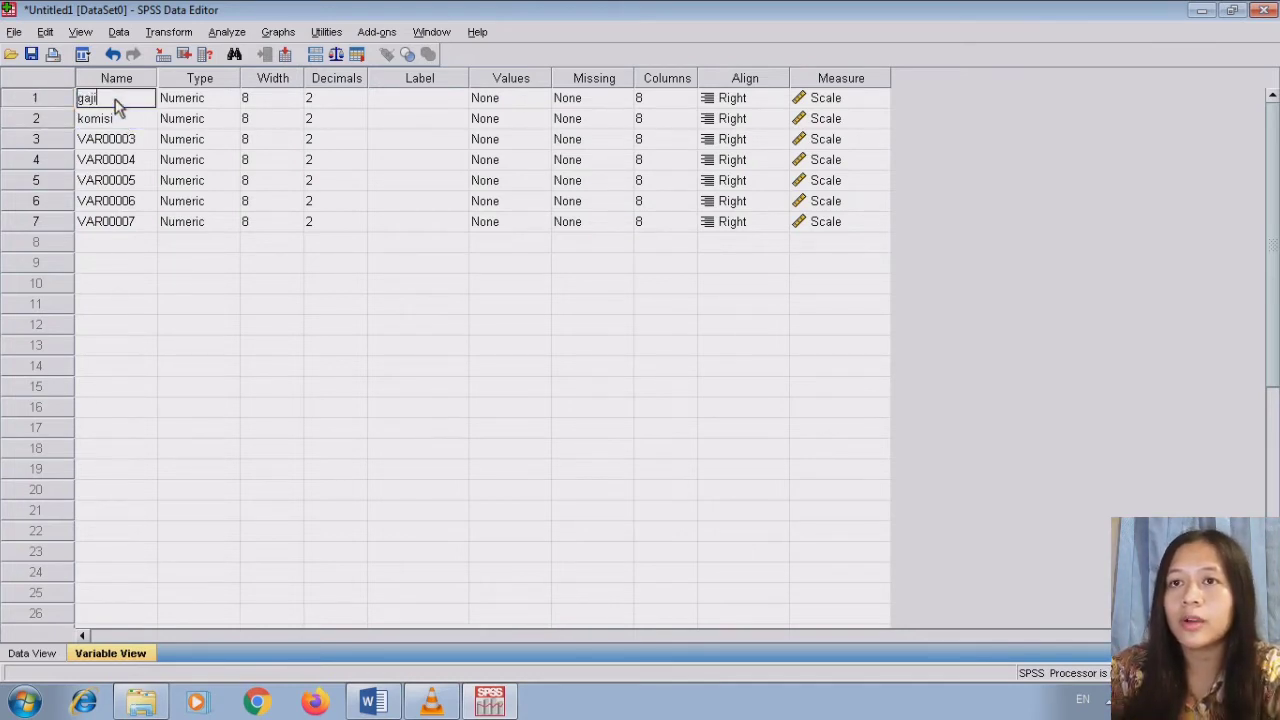
# Rename the third and fourth variables as bonus and absen
pyautogui.click(120, 139)
pyautogui.write('b')
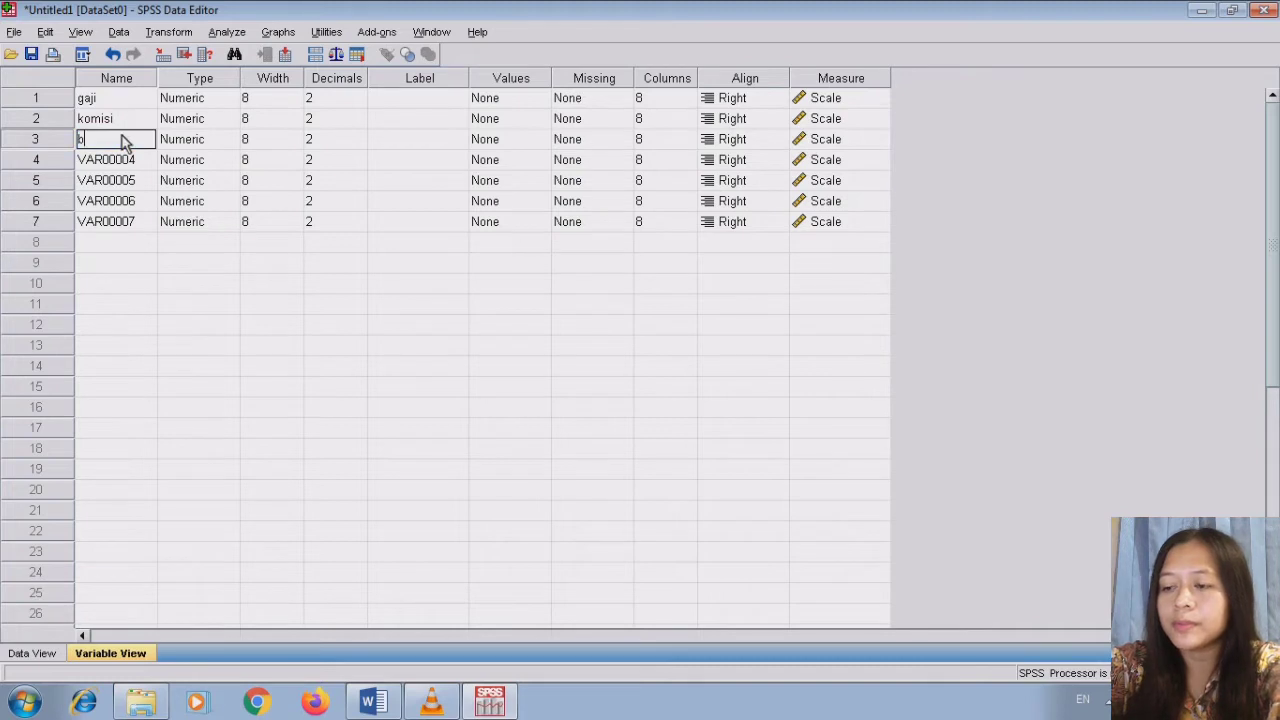
pyautogui.write('onus')
pyautogui.press('Return')
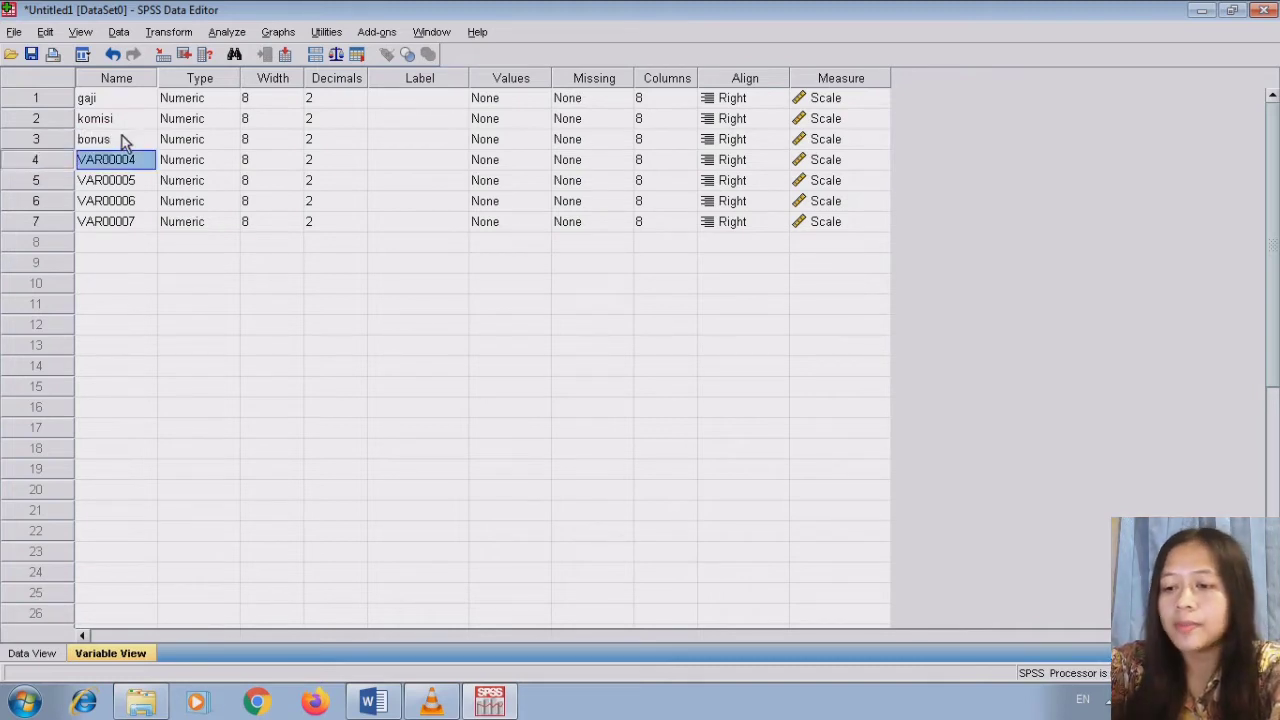
pyautogui.write('absen')
pyautogui.press('Return')
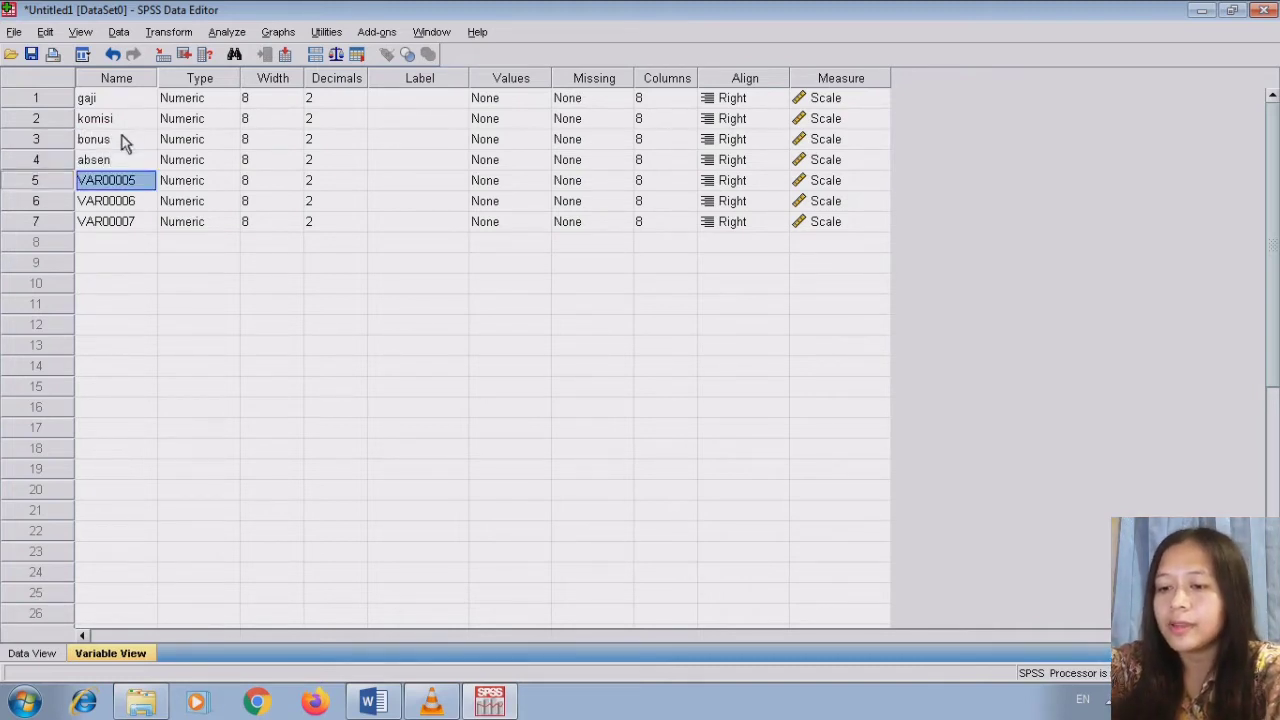
# Rename the last three variables as text, anak and kunjung
pyautogui.write('txt')
pyautogui.press('Return')
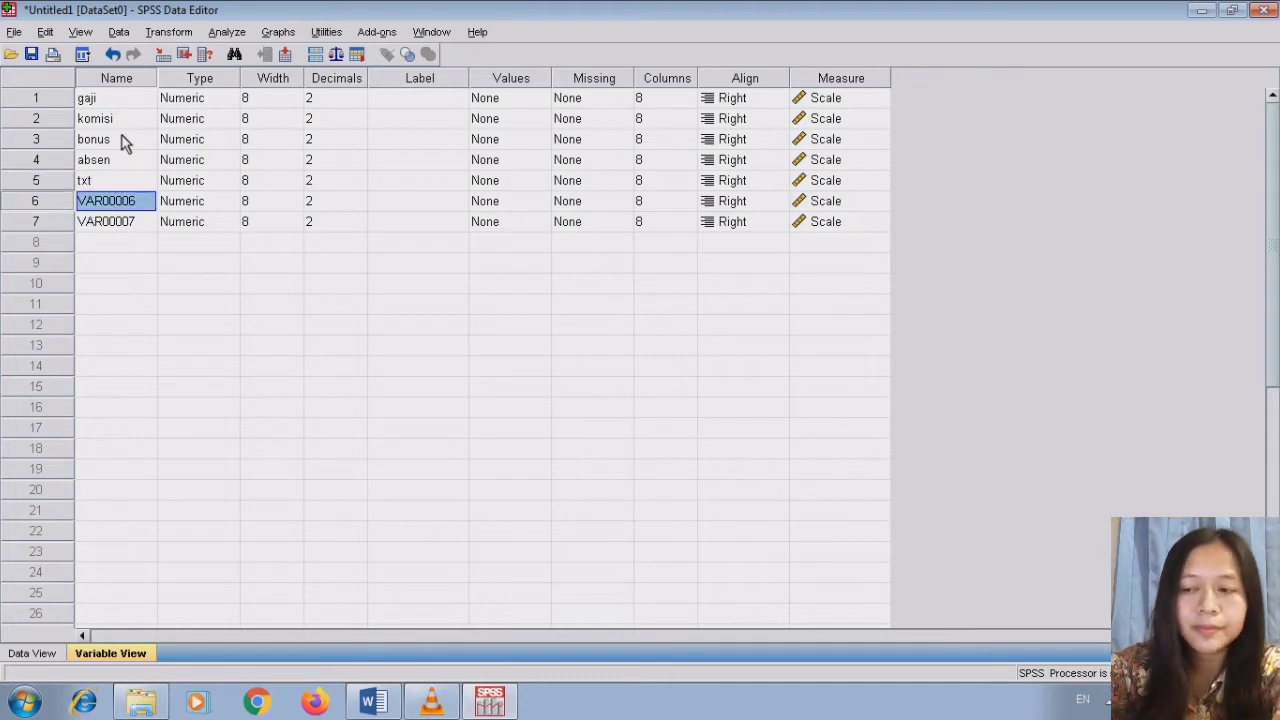
pyautogui.click(118, 178)
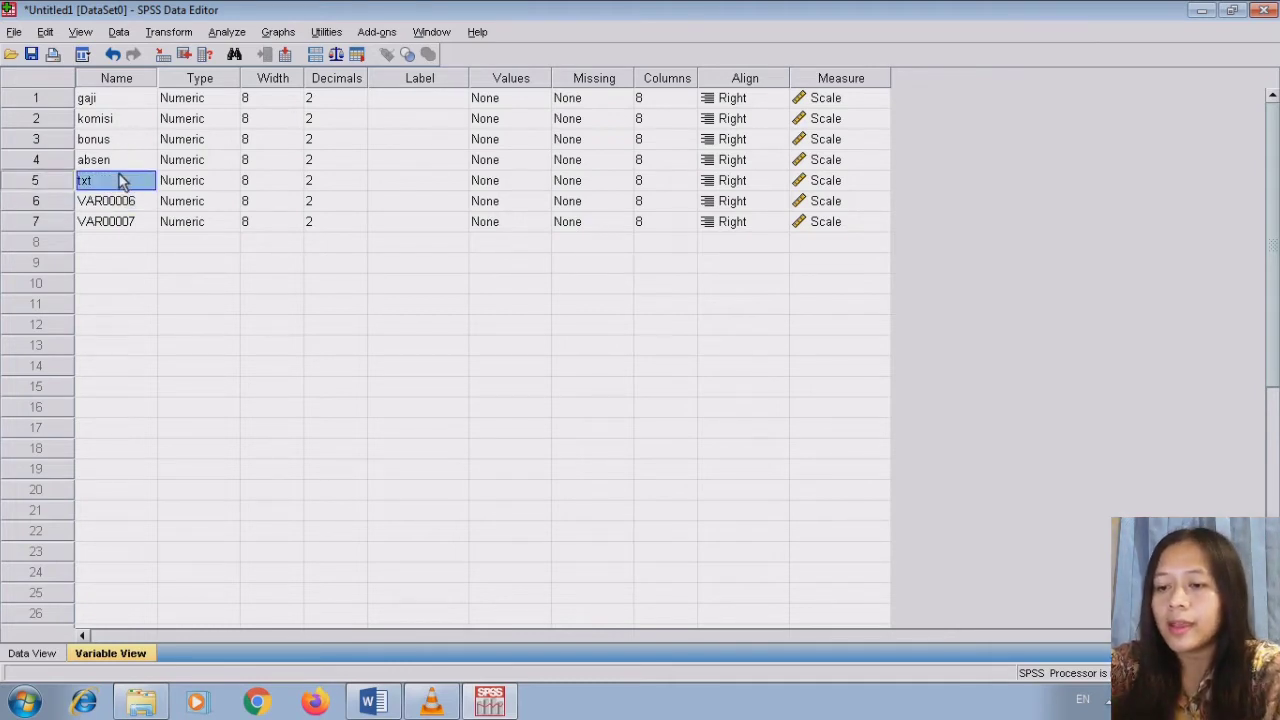
pyautogui.click(121, 180)
pyautogui.press('Return')
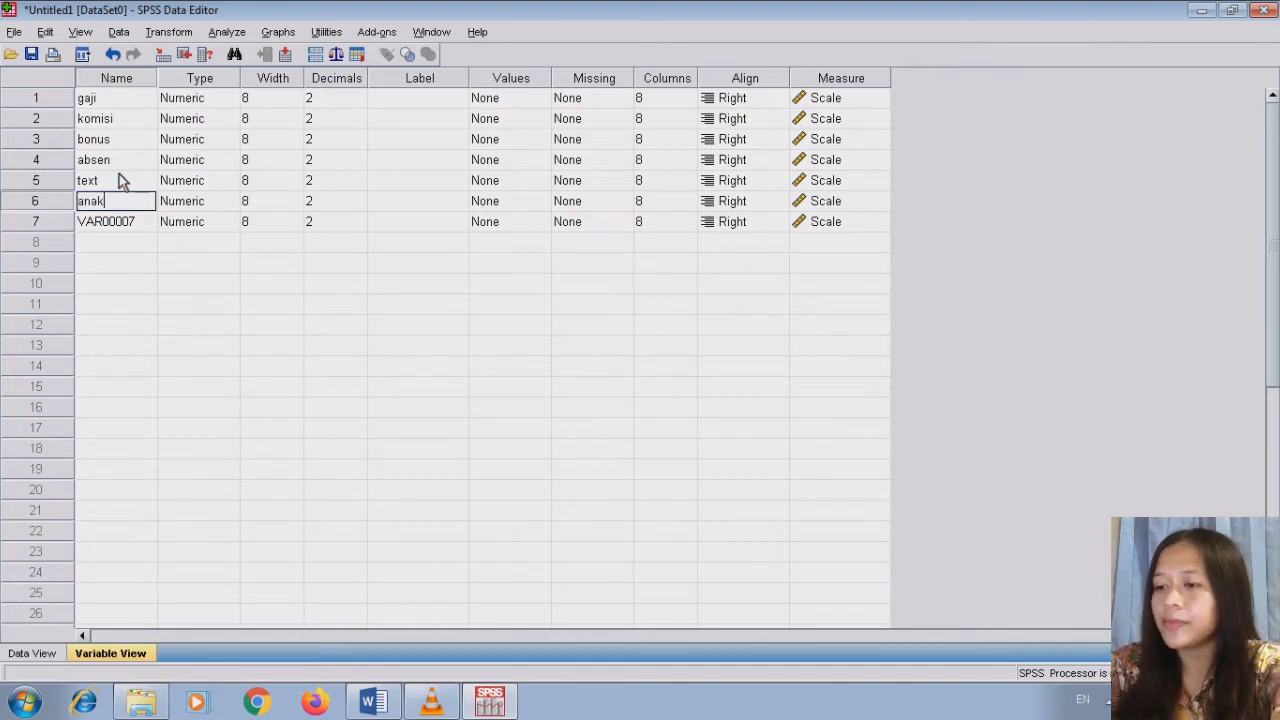
pyautogui.press('Return')
pyautogui.write('kunjung')
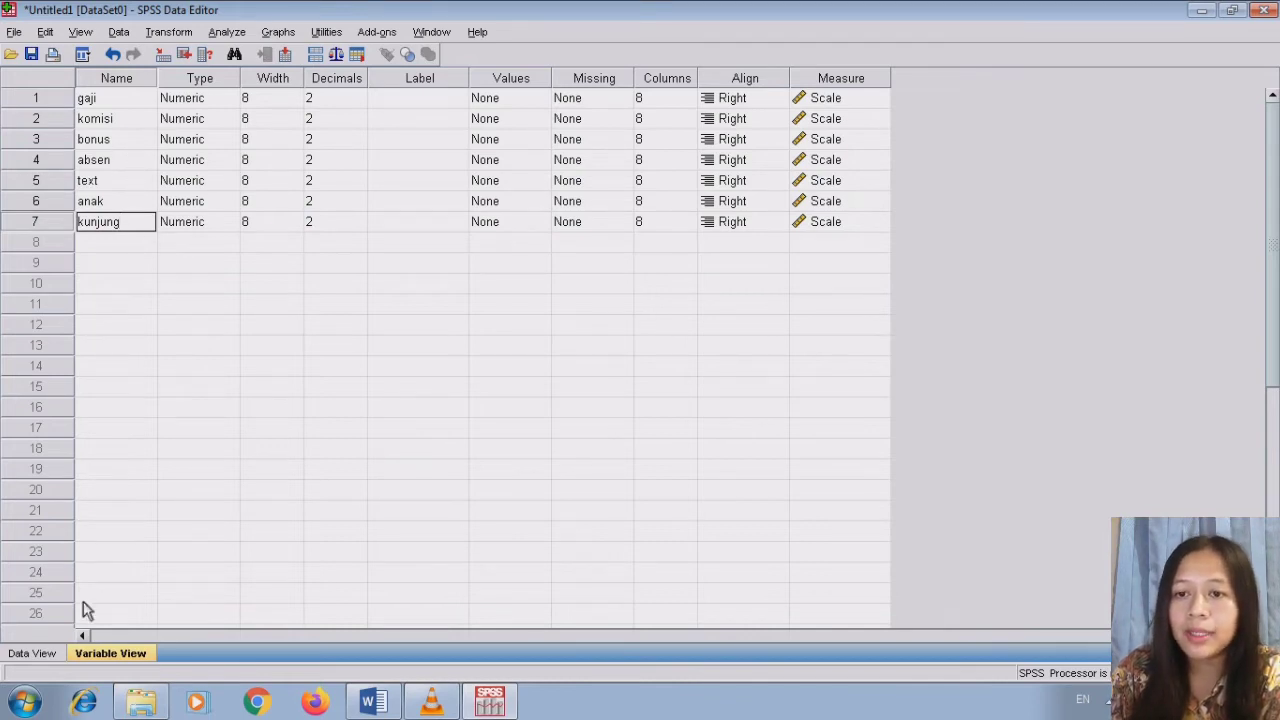
# Return to the data values and compare the scales of the text, komisi, anak and bonus columns in the first case
pyautogui.click(58, 657)
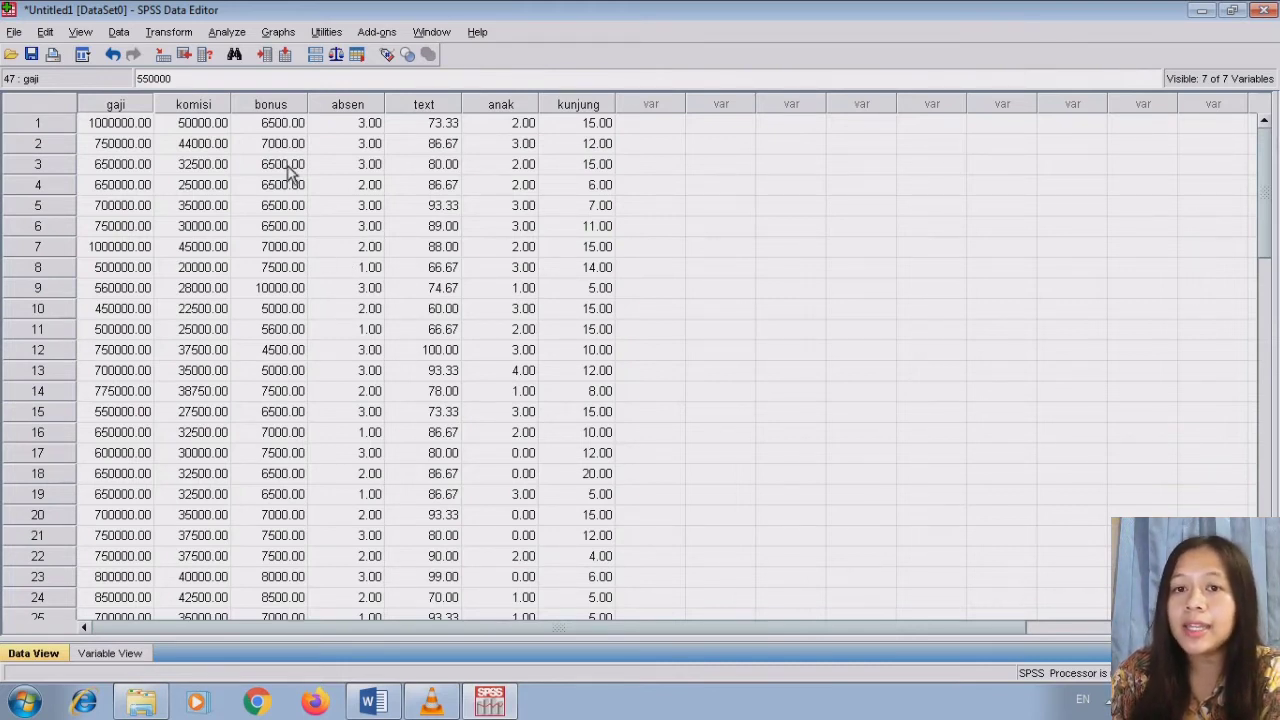
pyautogui.click(440, 124)
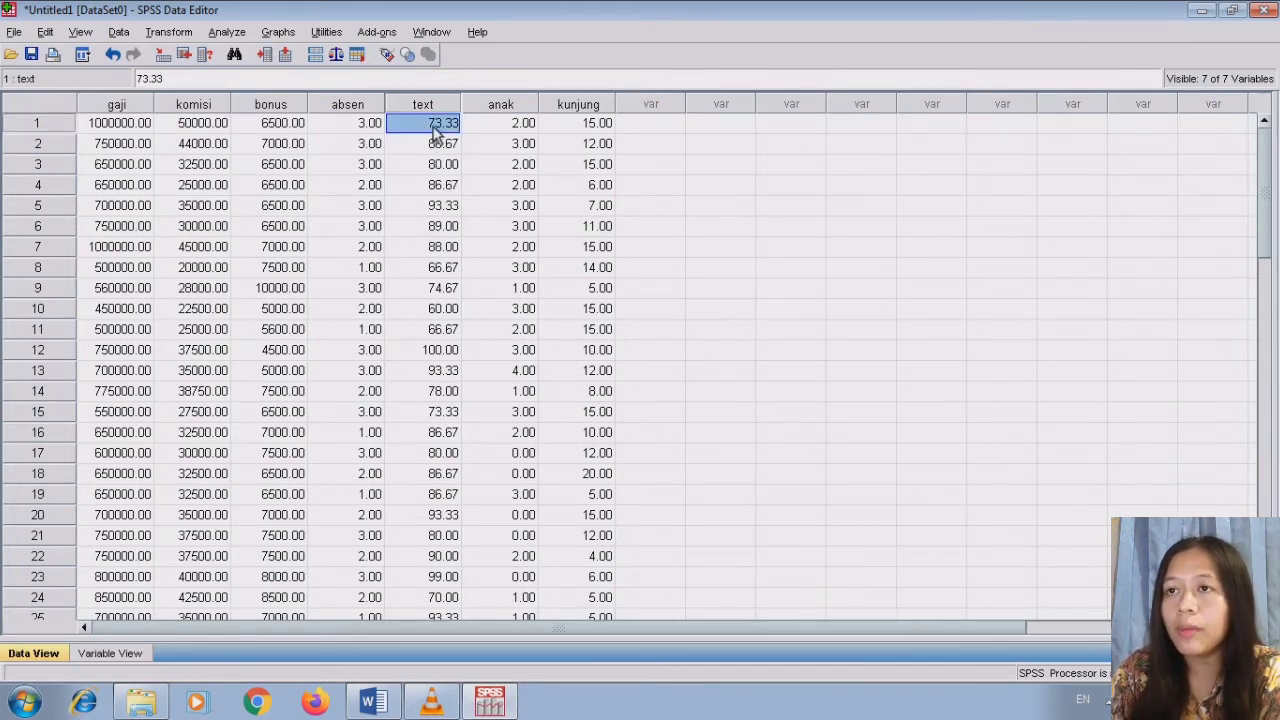
pyautogui.click(207, 124)
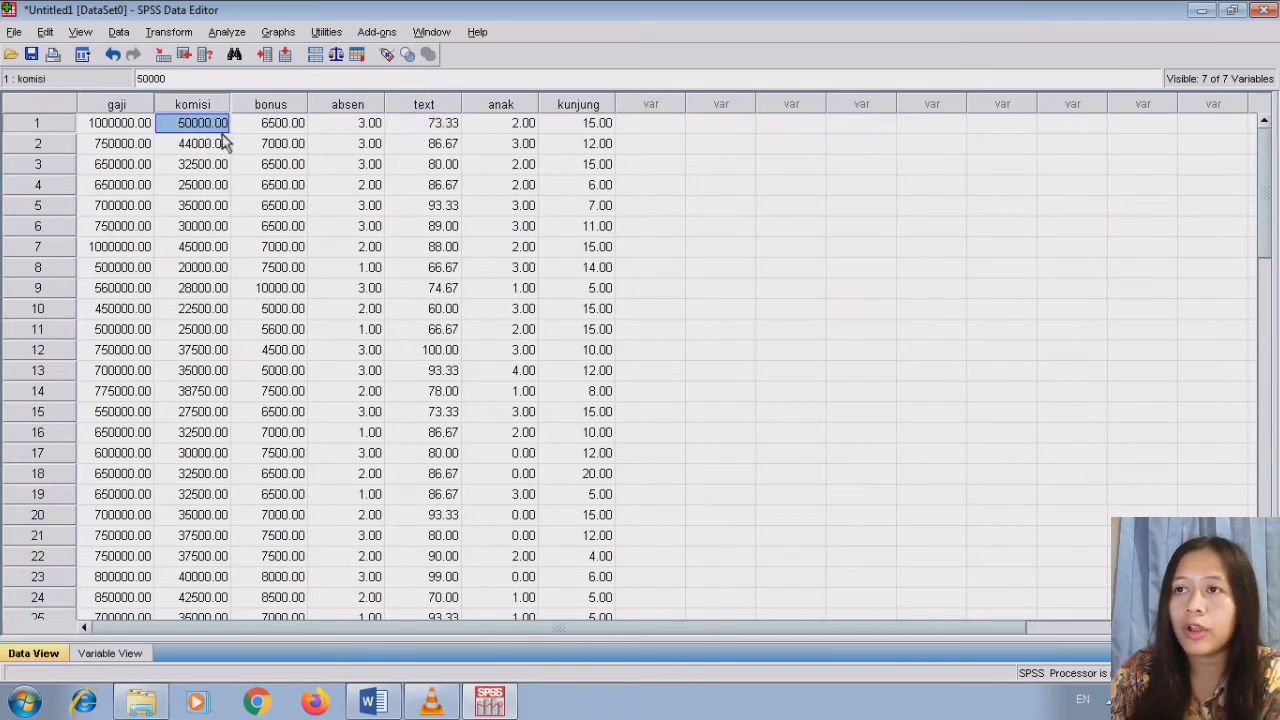
pyautogui.click(524, 126)
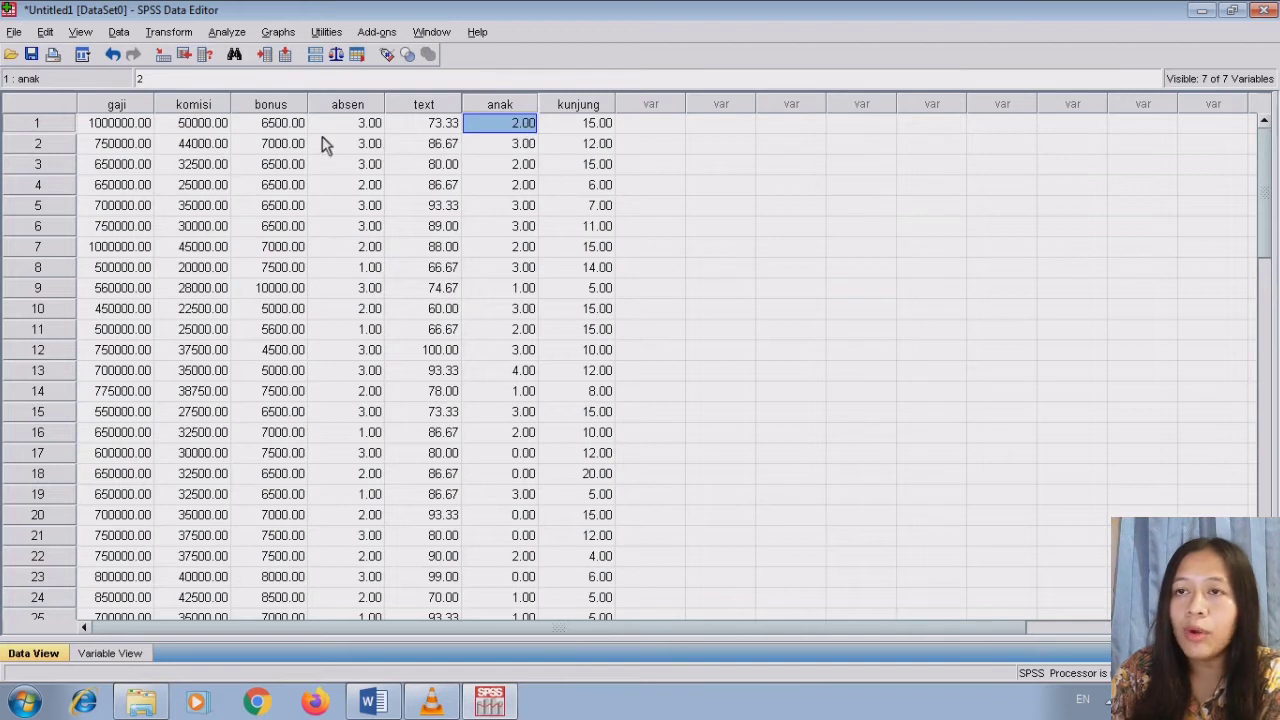
pyautogui.click(266, 124)
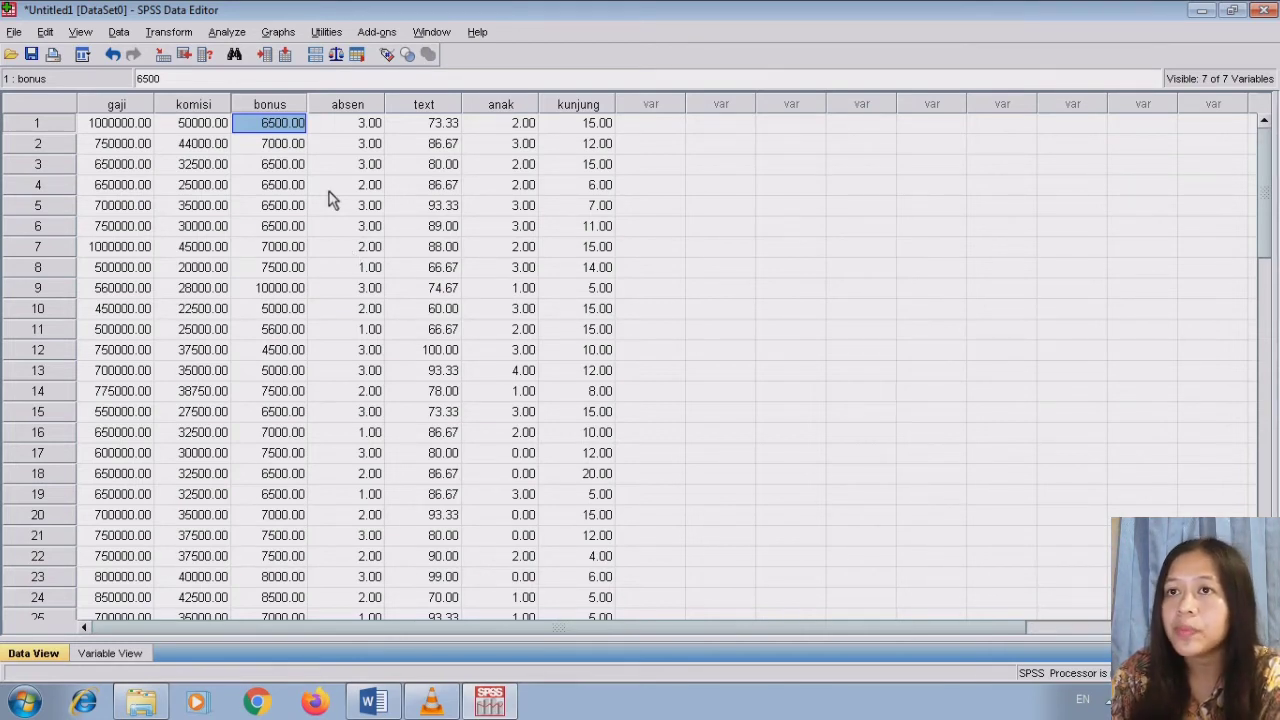
# Run Descriptives on all seven variables, gaji to kunjung, saving the standardized values as new variables
pyautogui.click(226, 32)
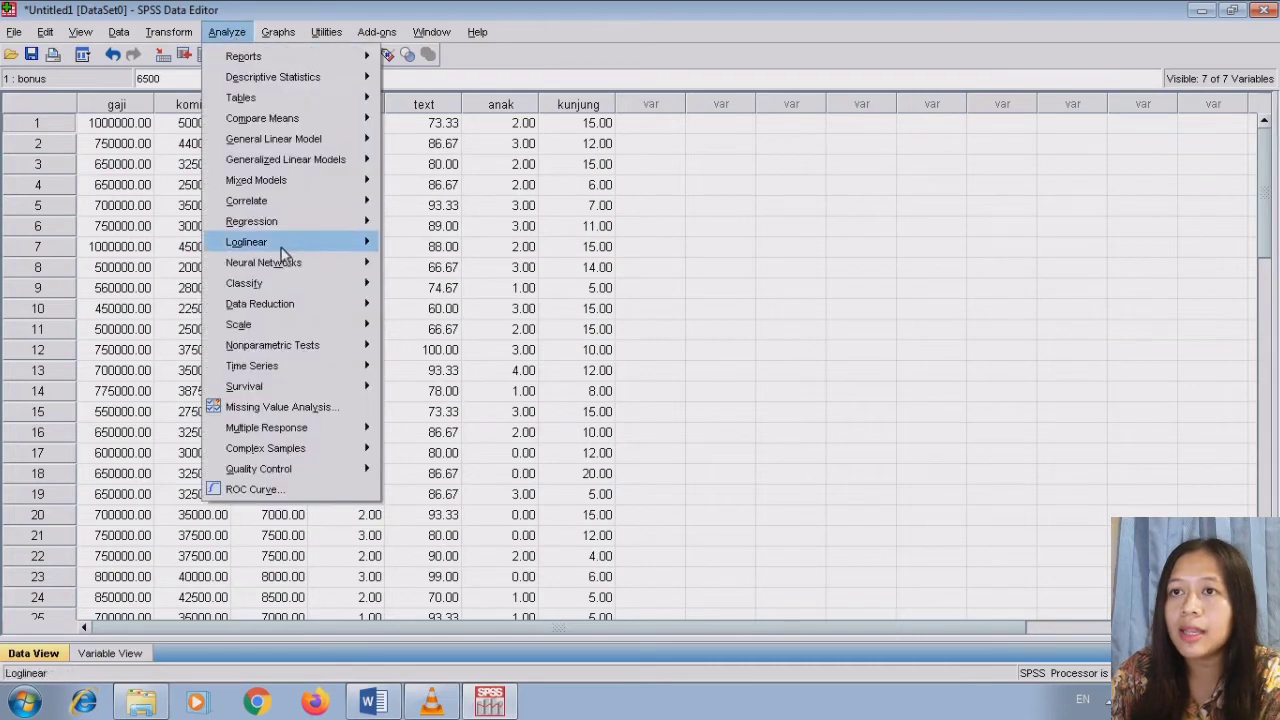
pyautogui.moveTo(270, 86)
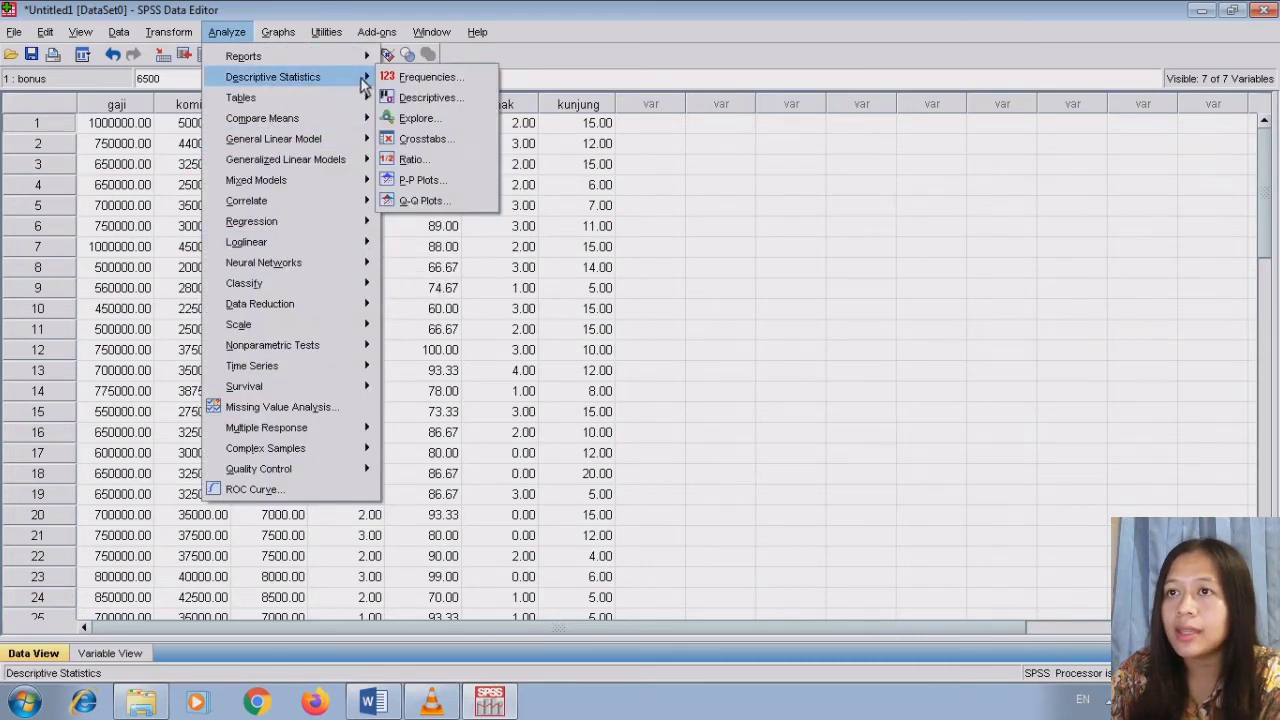
pyautogui.click(428, 100)
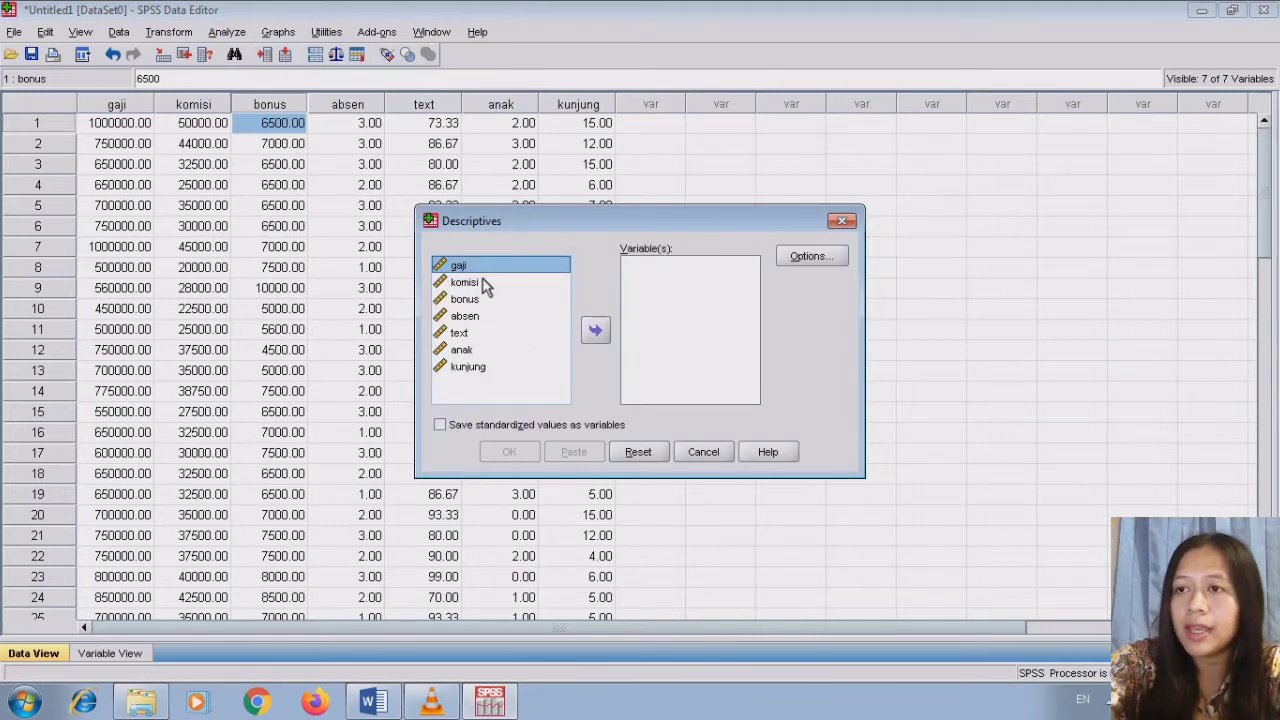
pyautogui.hotkey('ctrl', 'a')
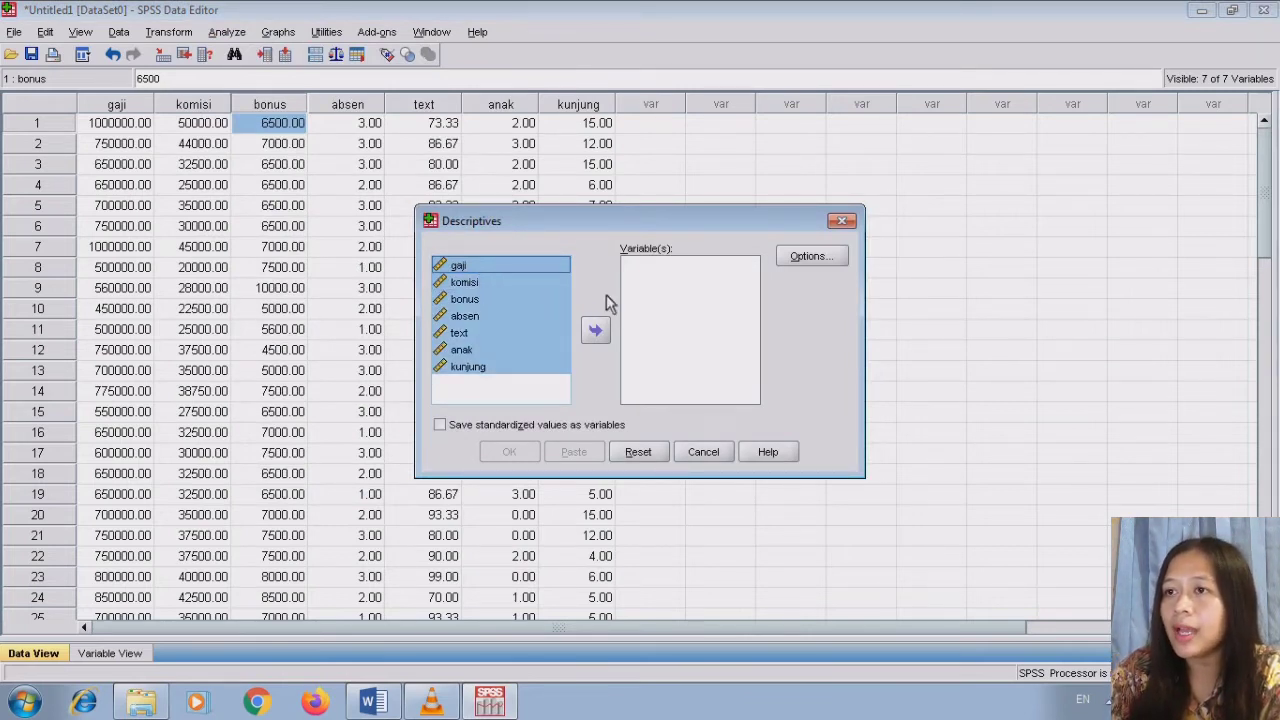
pyautogui.click(596, 332)
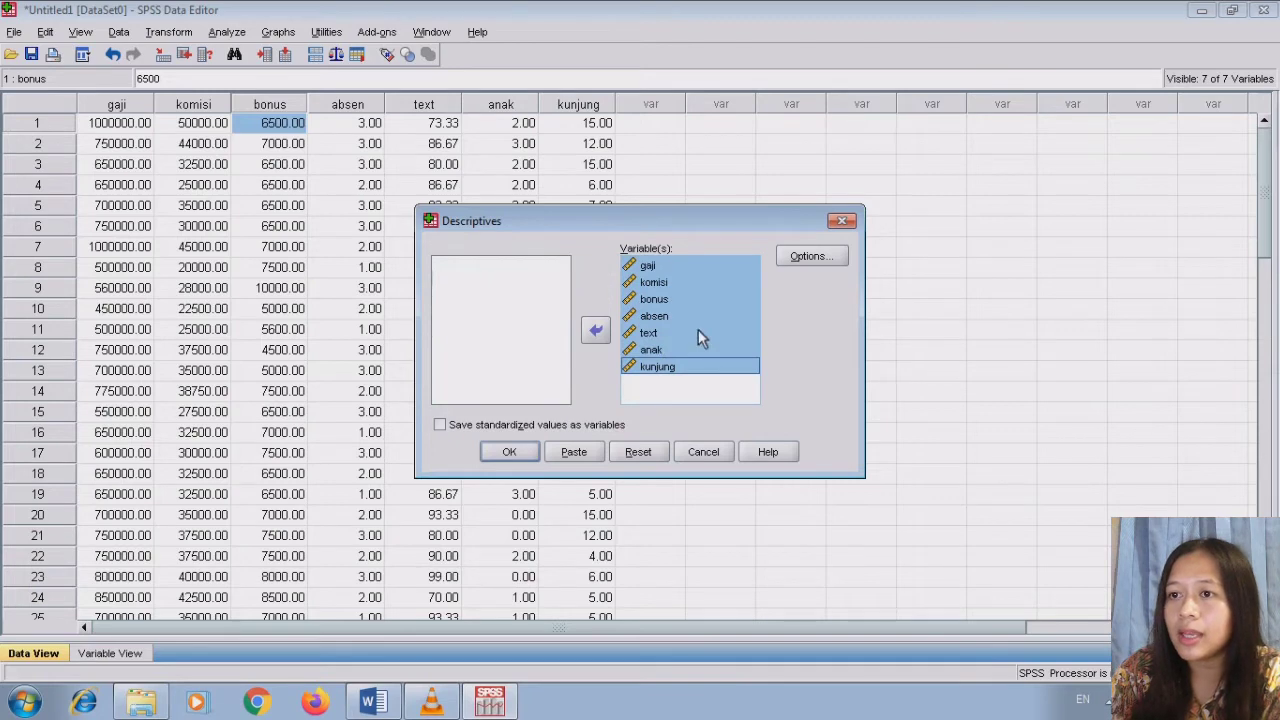
pyautogui.click(440, 425)
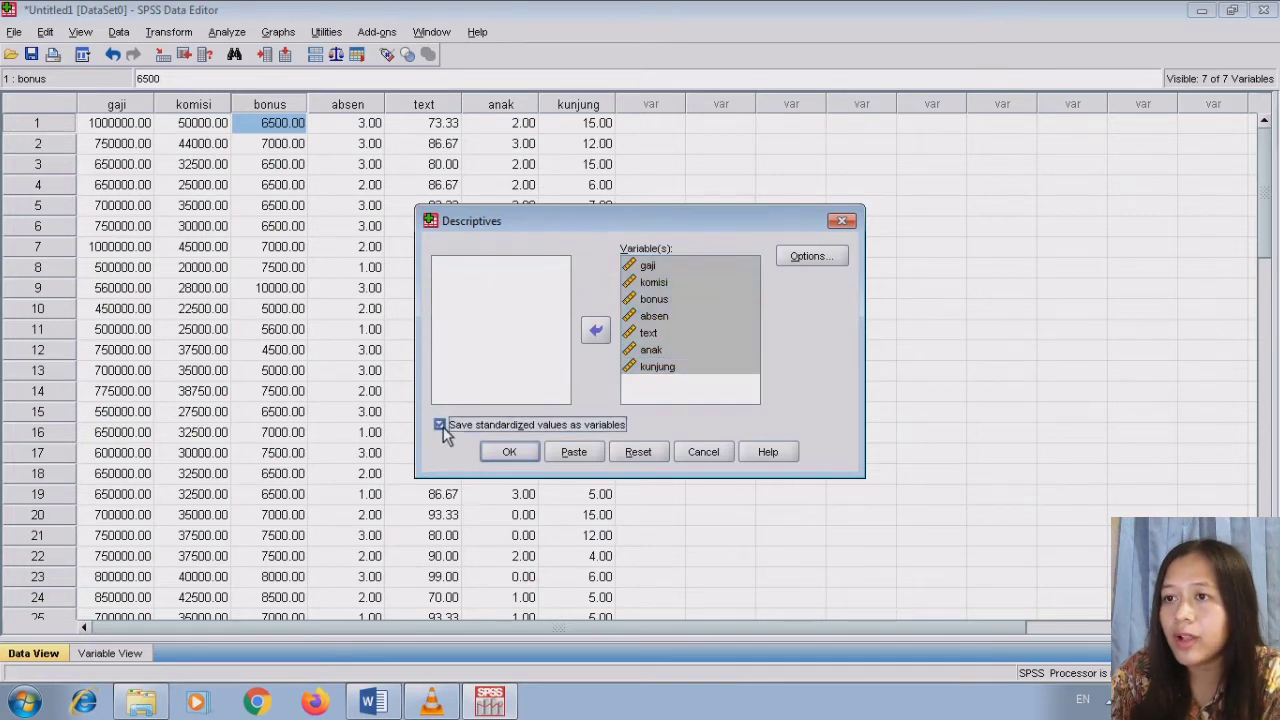
pyautogui.click(509, 452)
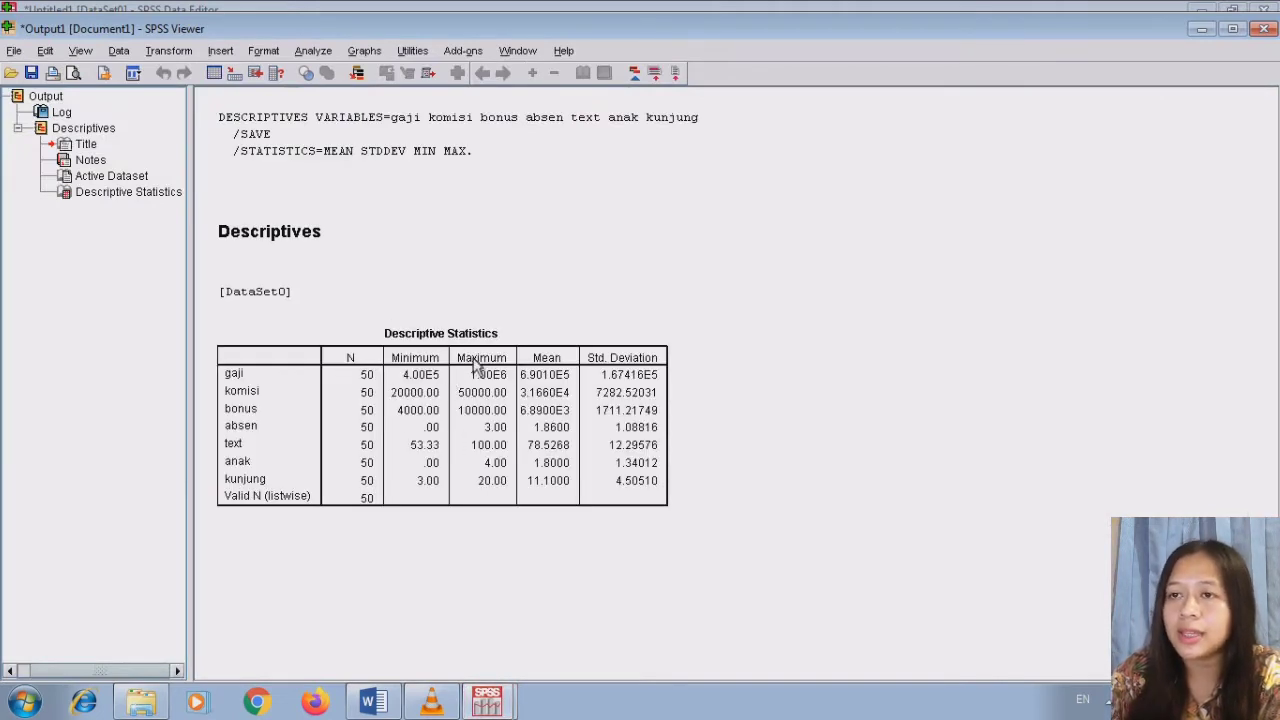
# Return to the data editor and compare the original columns with the standardized ones from Zgaji to Zkunjung
pyautogui.click(487, 703)
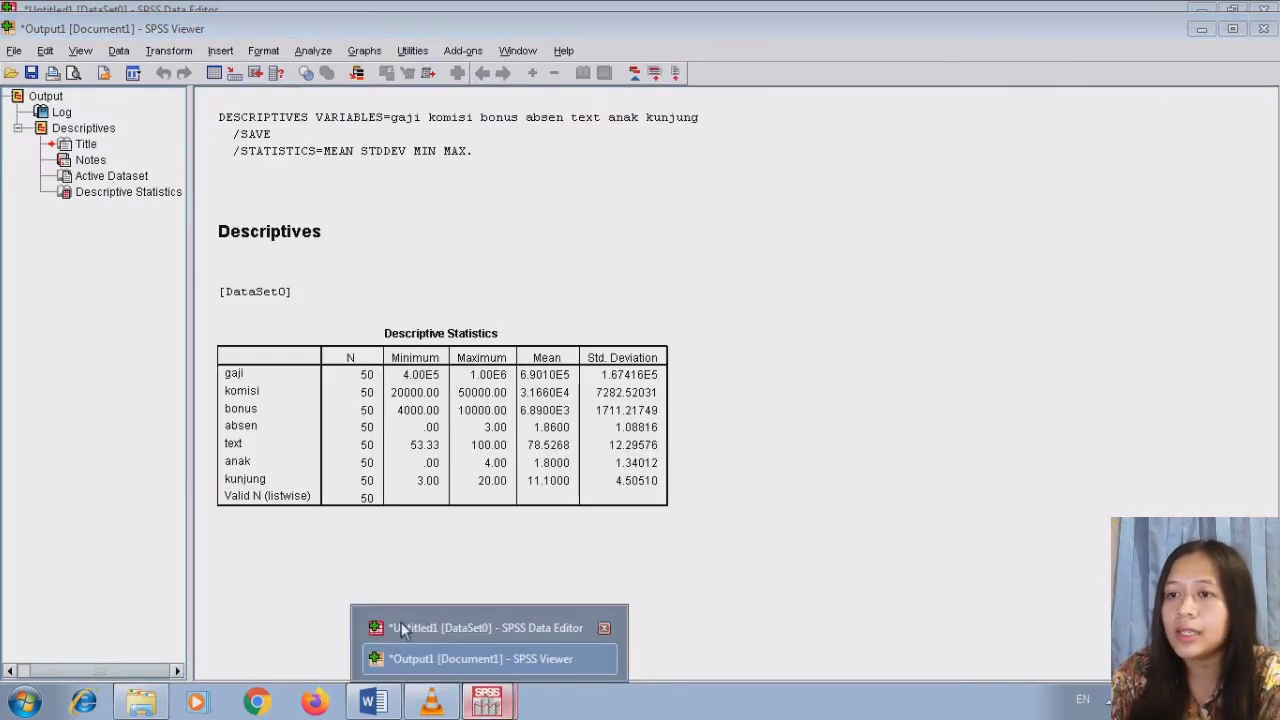
pyautogui.click(414, 631)
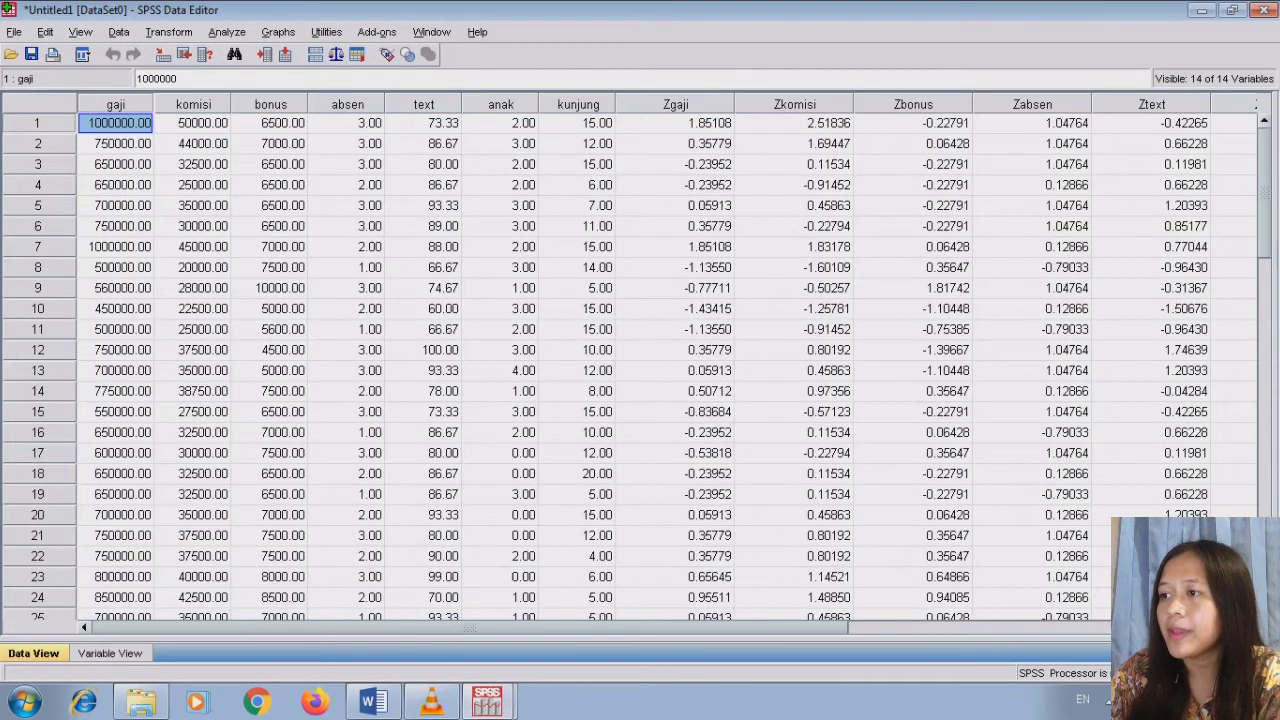
pyautogui.moveTo(820, 627); pyautogui.dragTo(1005, 627)
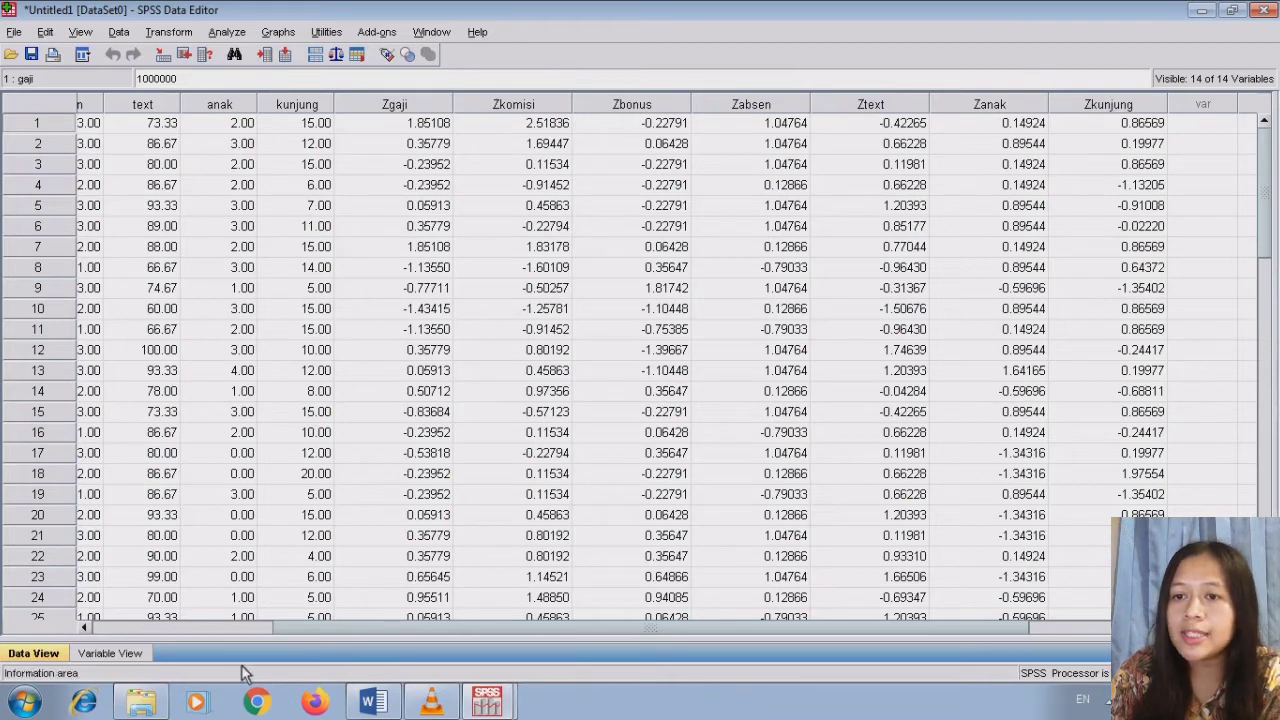
pyautogui.click(87, 628)
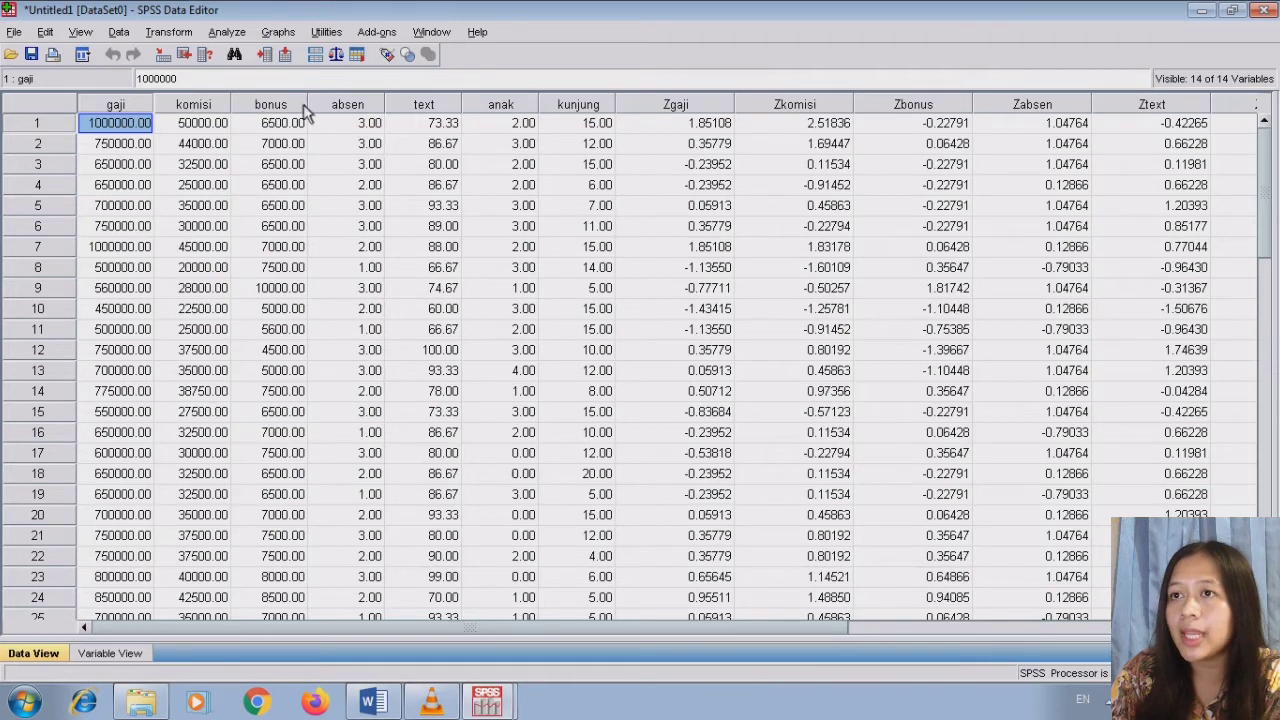
pyautogui.click(972, 628)
pyautogui.click(972, 628)
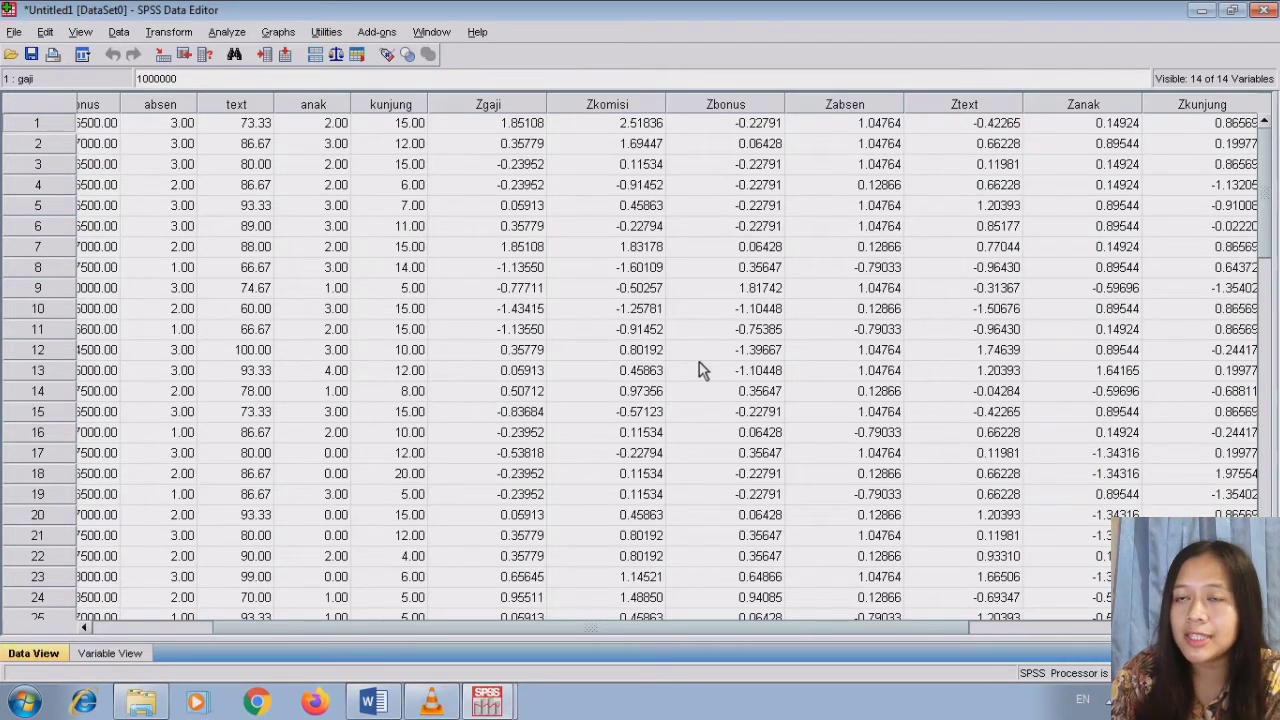
# Start a Factor Analysis with only the seven standardized variables, Zgaji to Zkunjung, as the analysis variables
pyautogui.click(227, 33)
pyautogui.moveTo(287, 314)
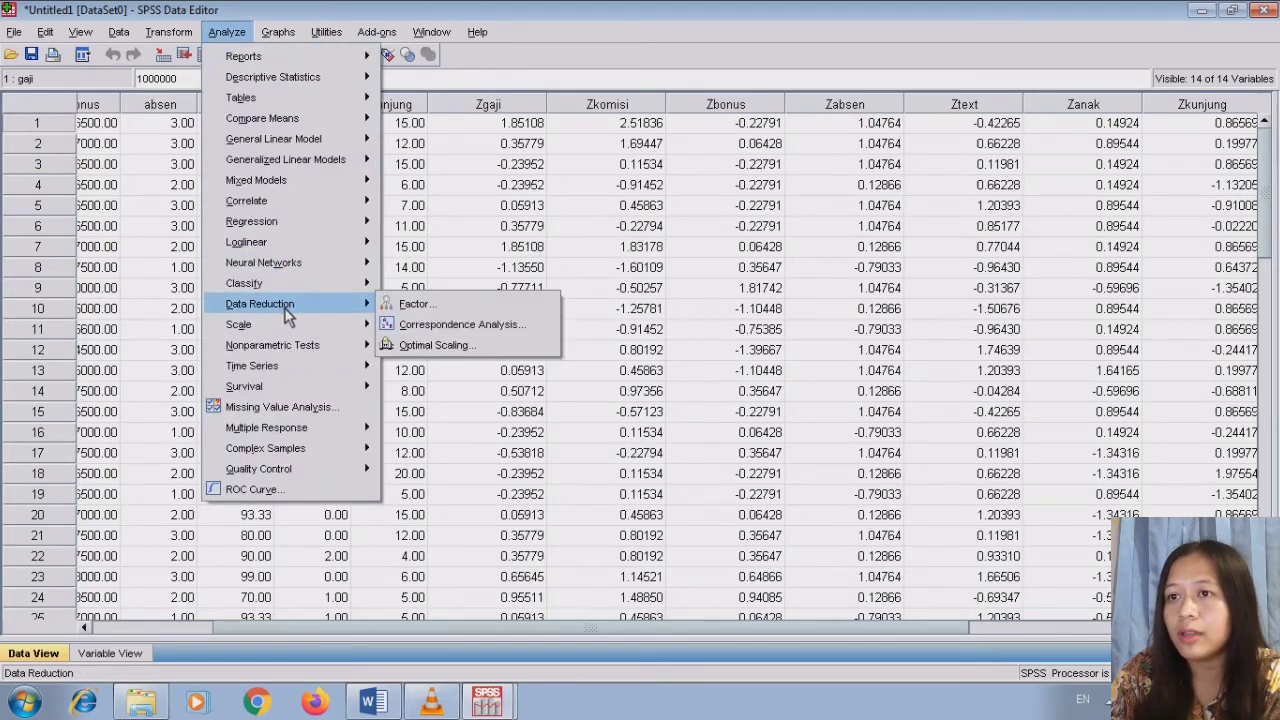
pyautogui.click(415, 307)
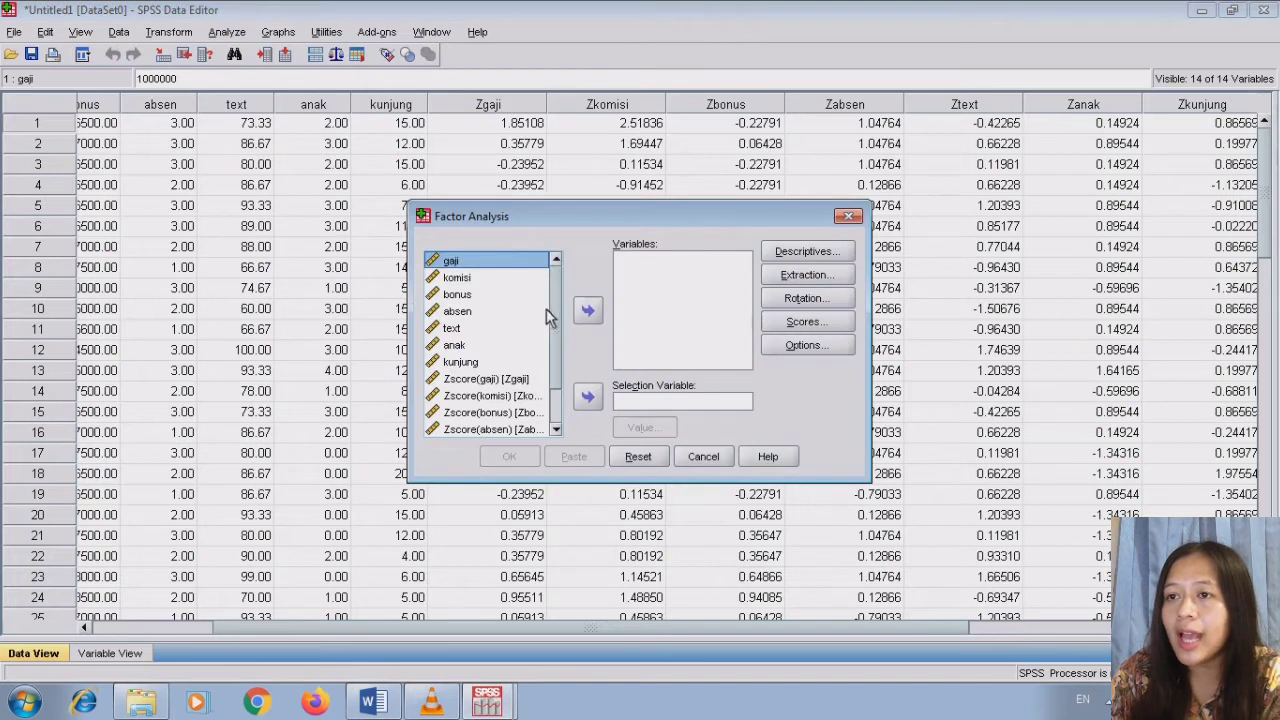
pyautogui.scroll(-1, 556, 311)
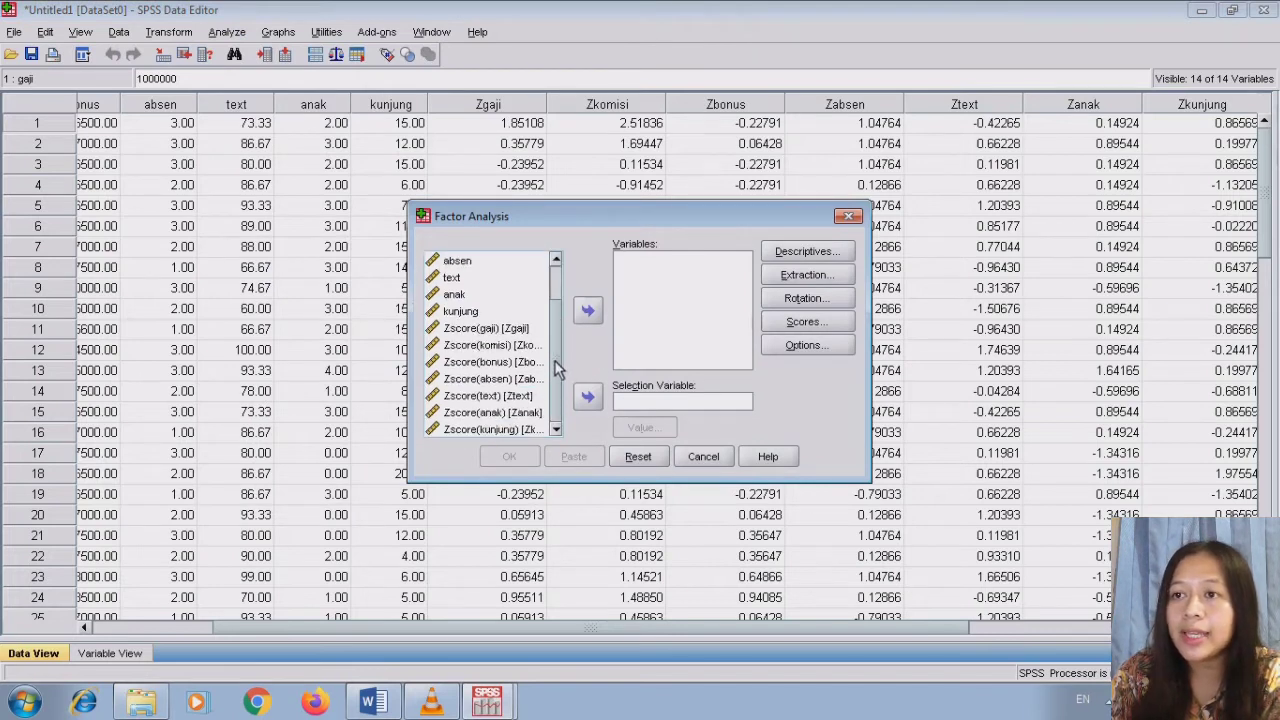
pyautogui.click(478, 330)
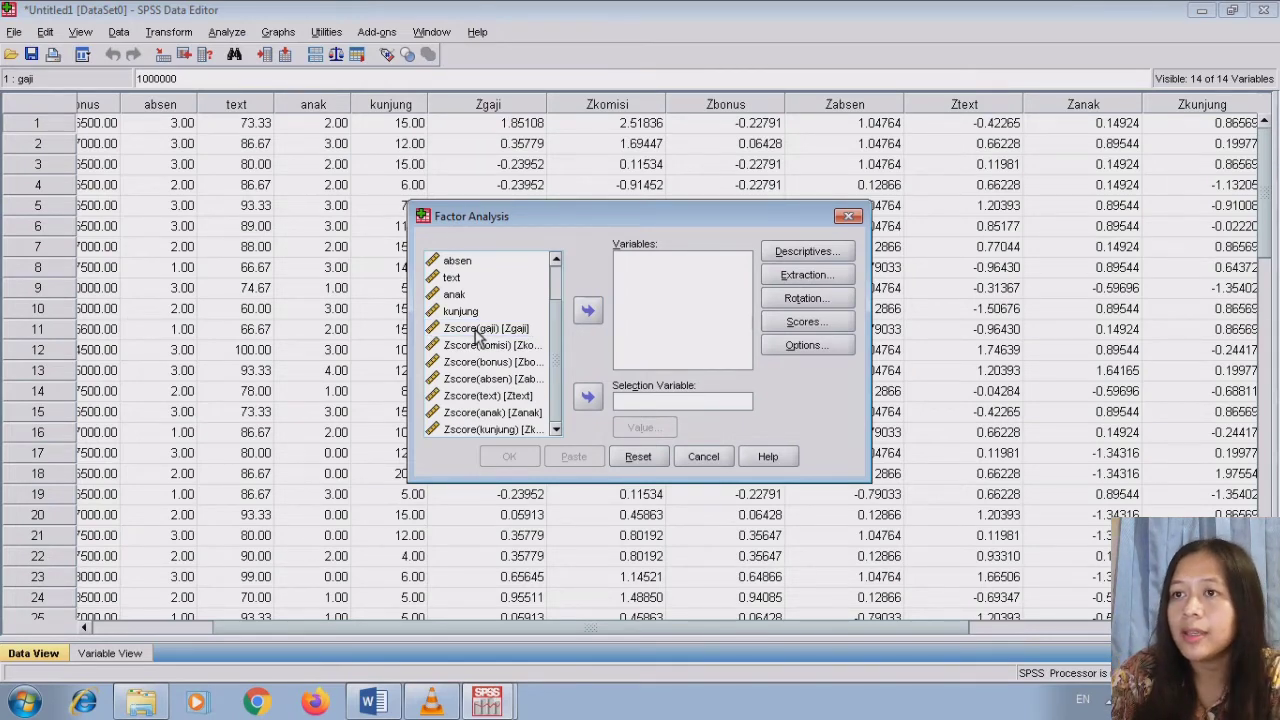
pyautogui.hotkey('ctrl', 'a')
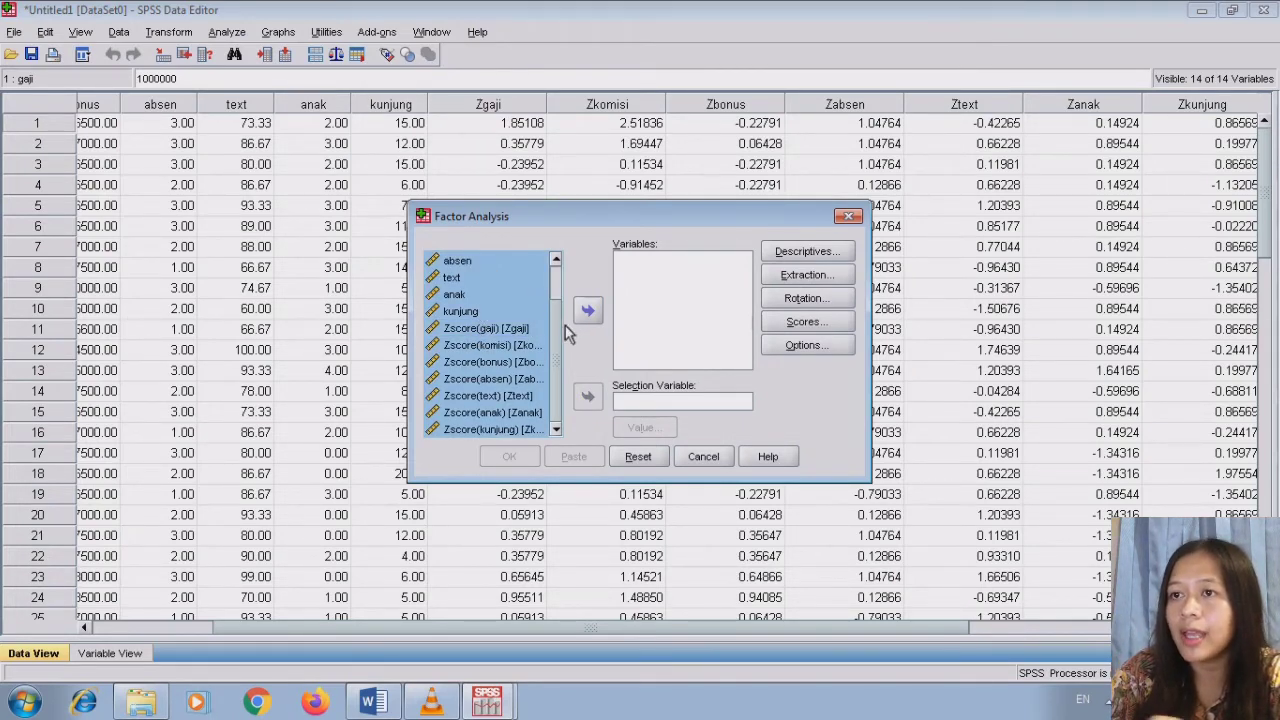
pyautogui.scroll(1, 555, 287)
pyautogui.keyDown('ctrl'); pyautogui.click(471, 263); pyautogui.keyUp('ctrl')
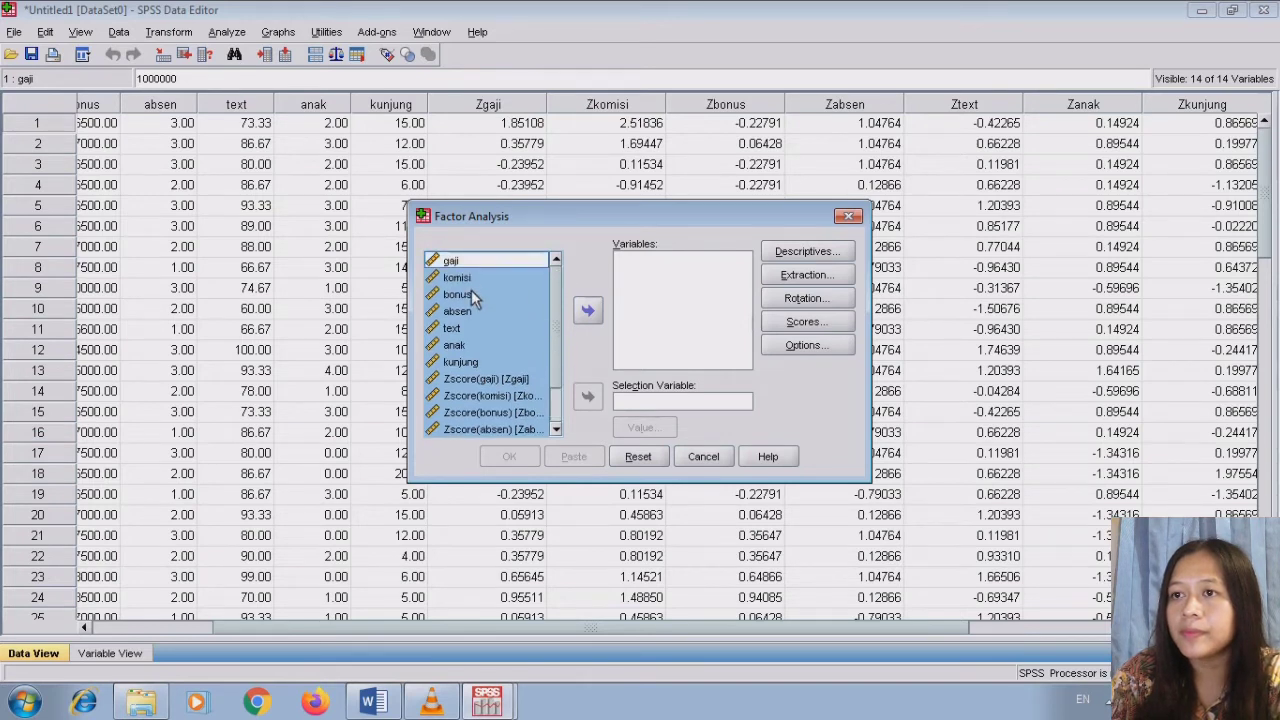
pyautogui.keyDown('ctrl'); pyautogui.click(471, 280); pyautogui.keyUp('ctrl')
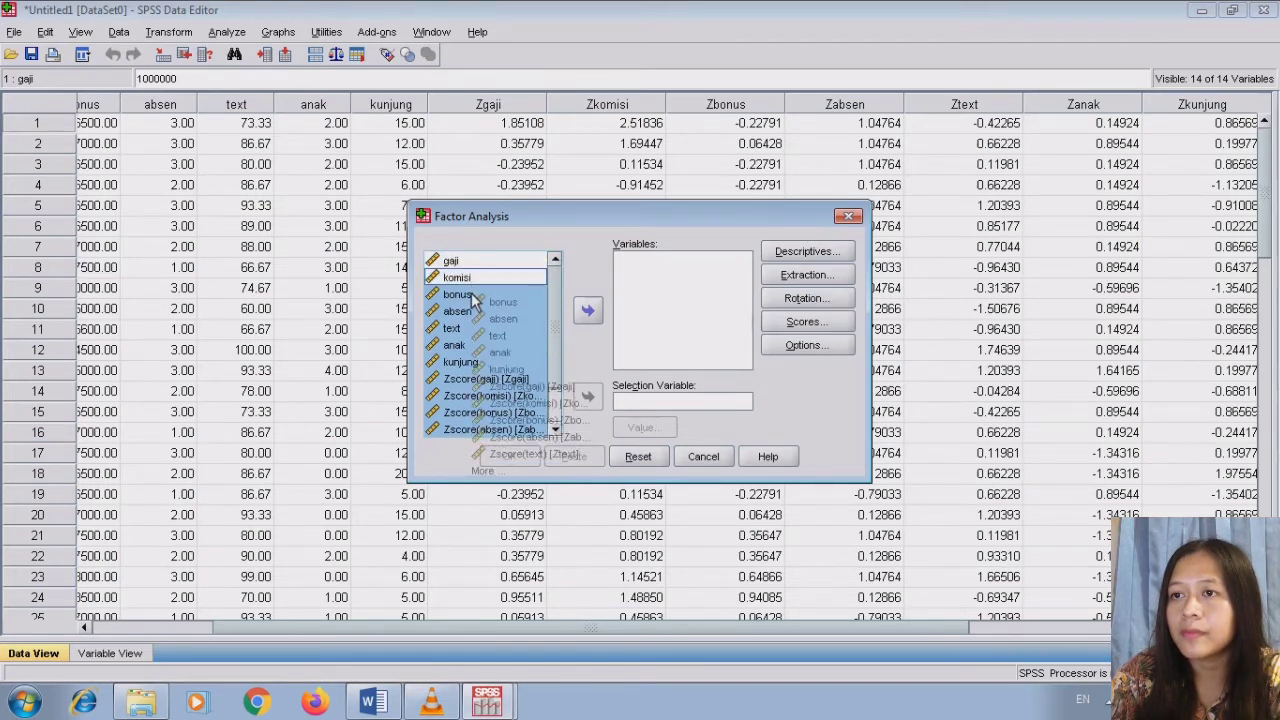
pyautogui.keyDown('ctrl'); pyautogui.click(465, 295); pyautogui.keyUp('ctrl')
pyautogui.moveTo(466, 306); pyautogui.dragTo(470, 375)
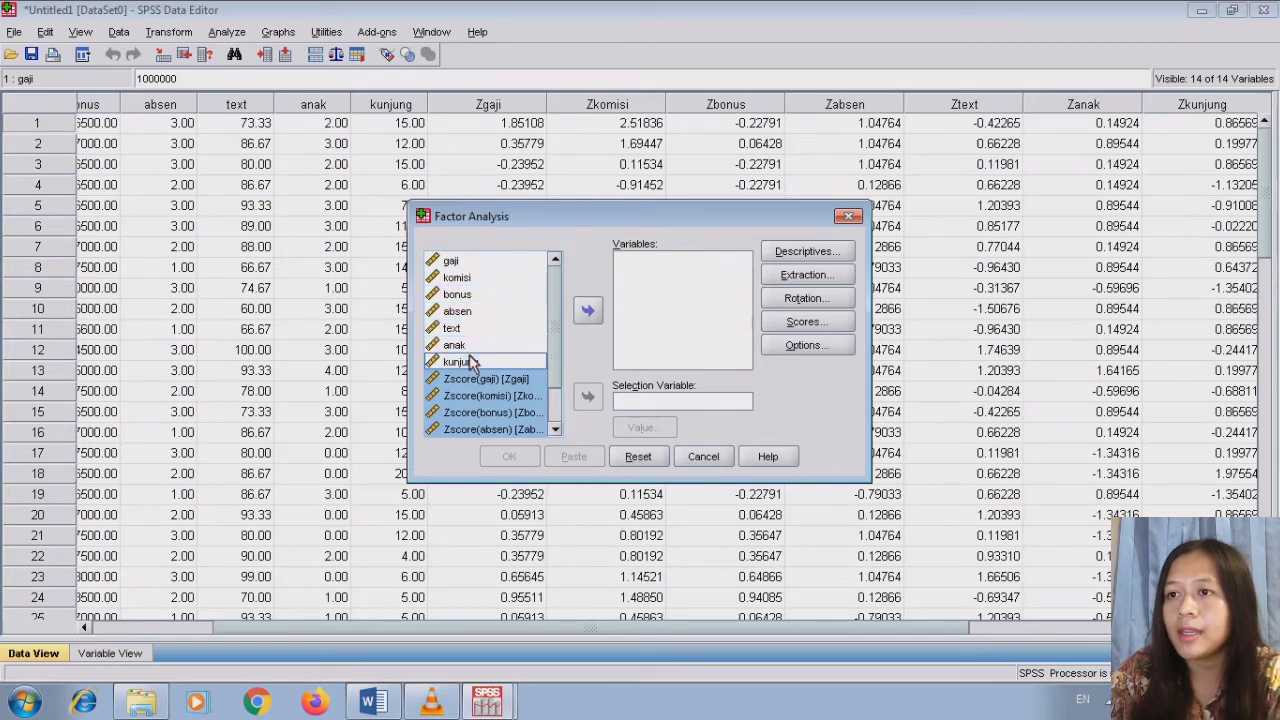
pyautogui.click(589, 314)
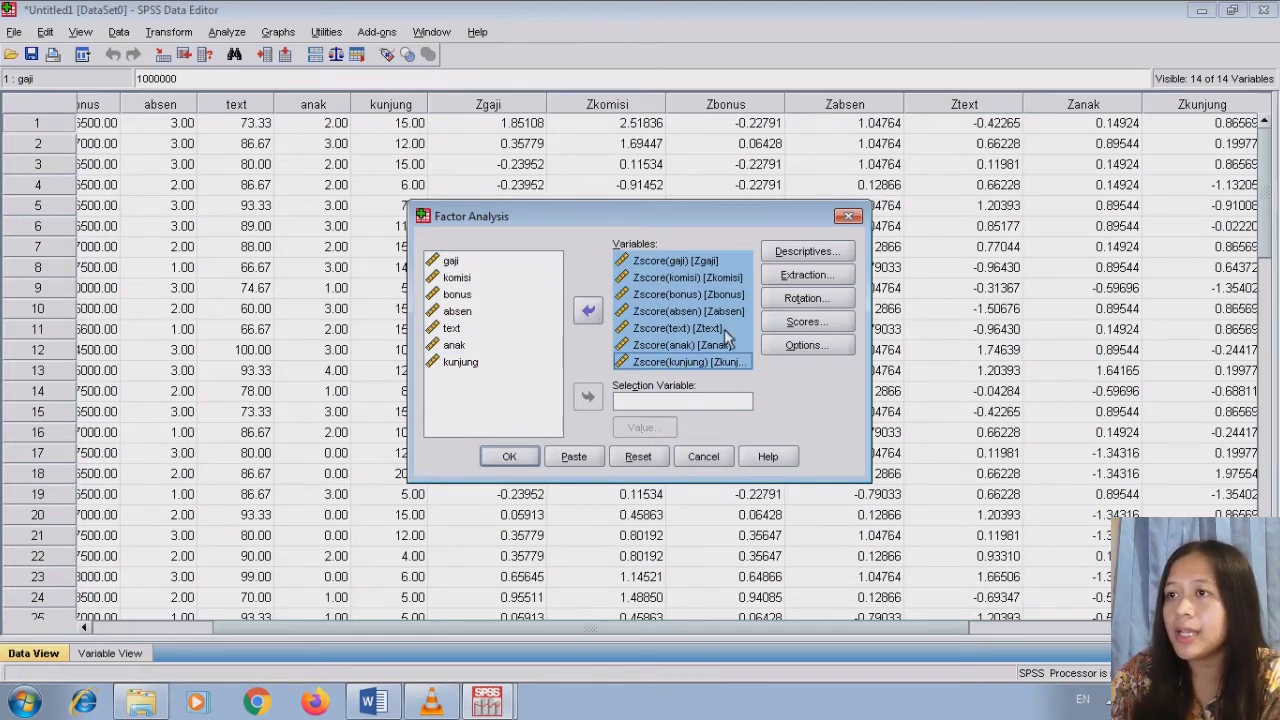
# Include KMO and Bartlett's test of sphericity and the anti-image matrices, and run the factor analysis
pyautogui.click(790, 250)
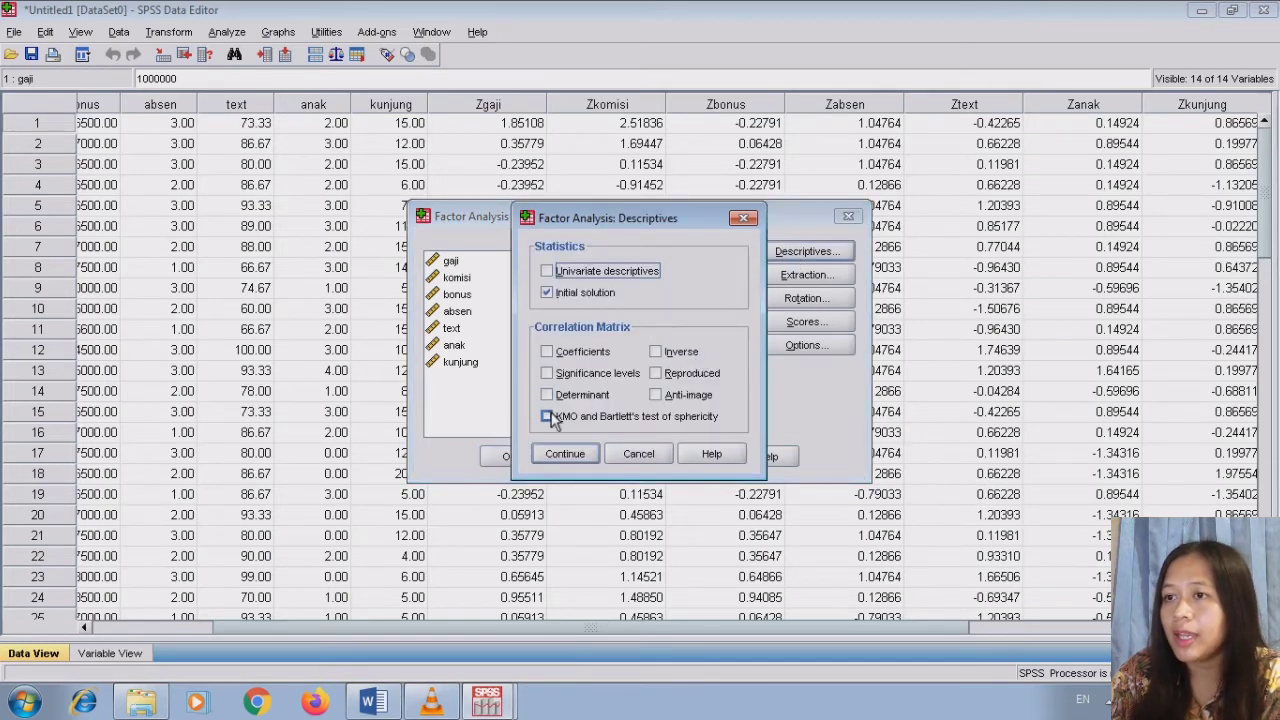
pyautogui.click(549, 417)
pyautogui.click(655, 395)
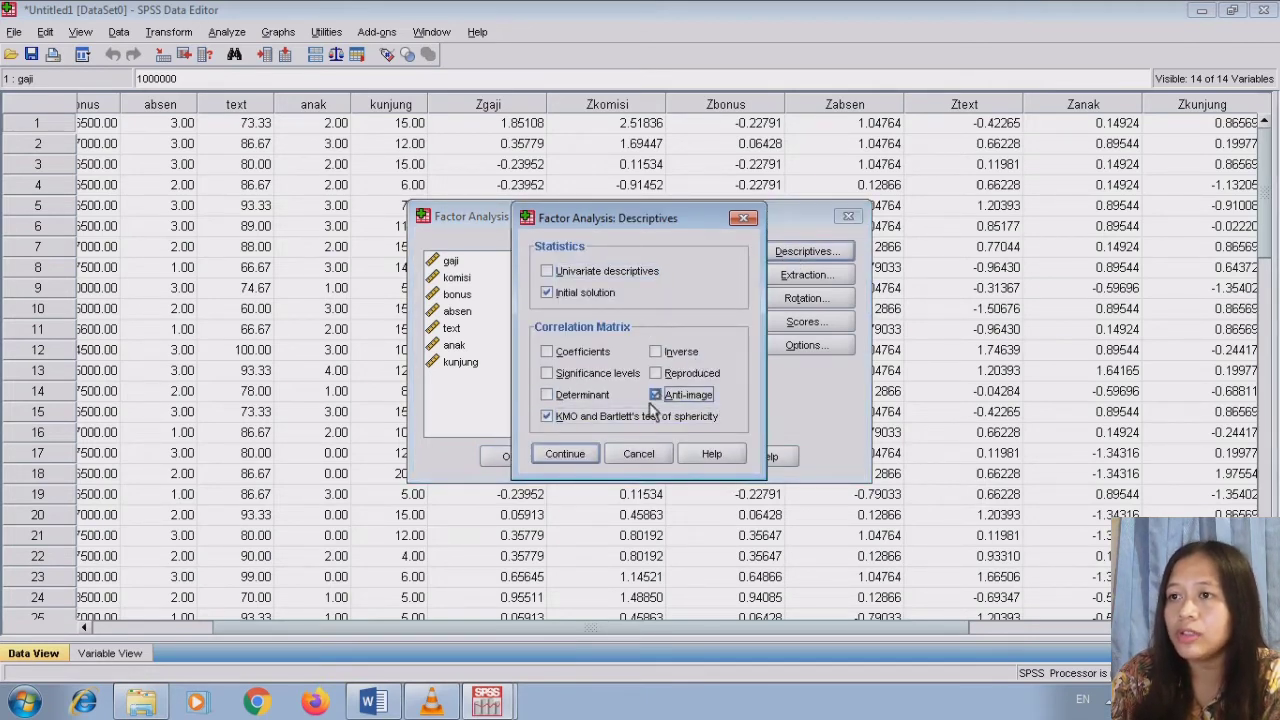
pyautogui.click(573, 455)
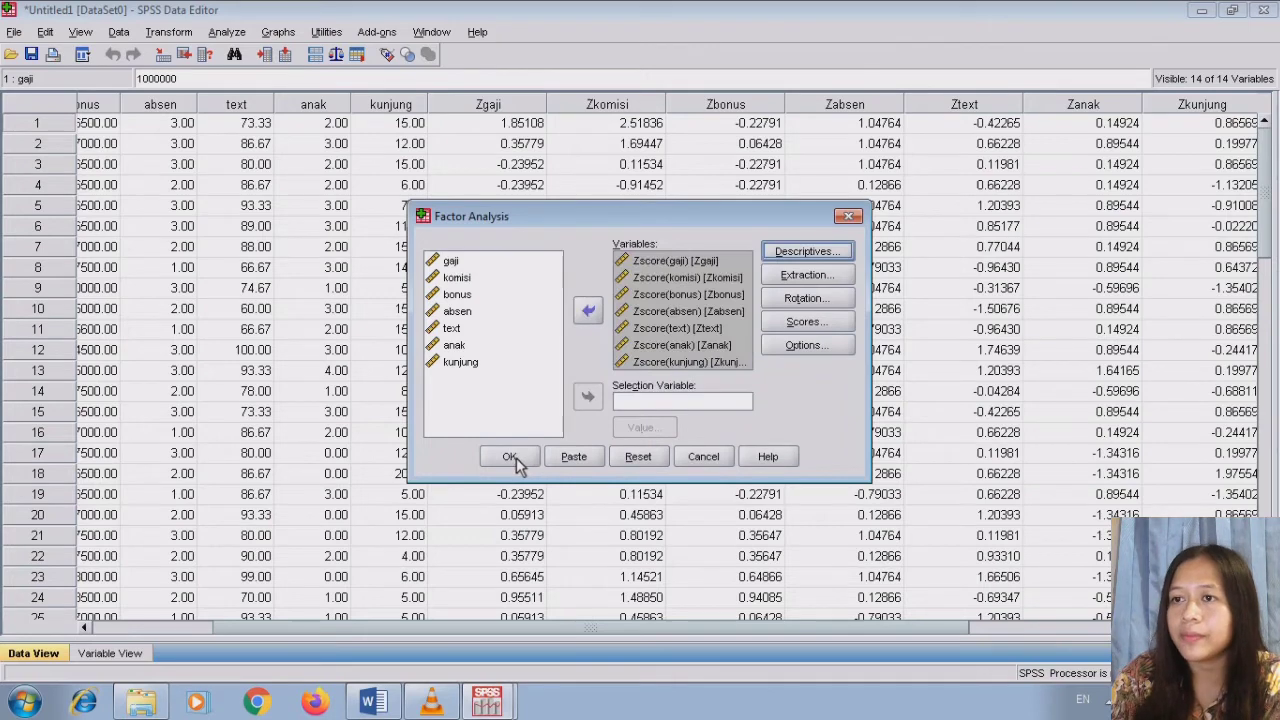
pyautogui.click(517, 457)
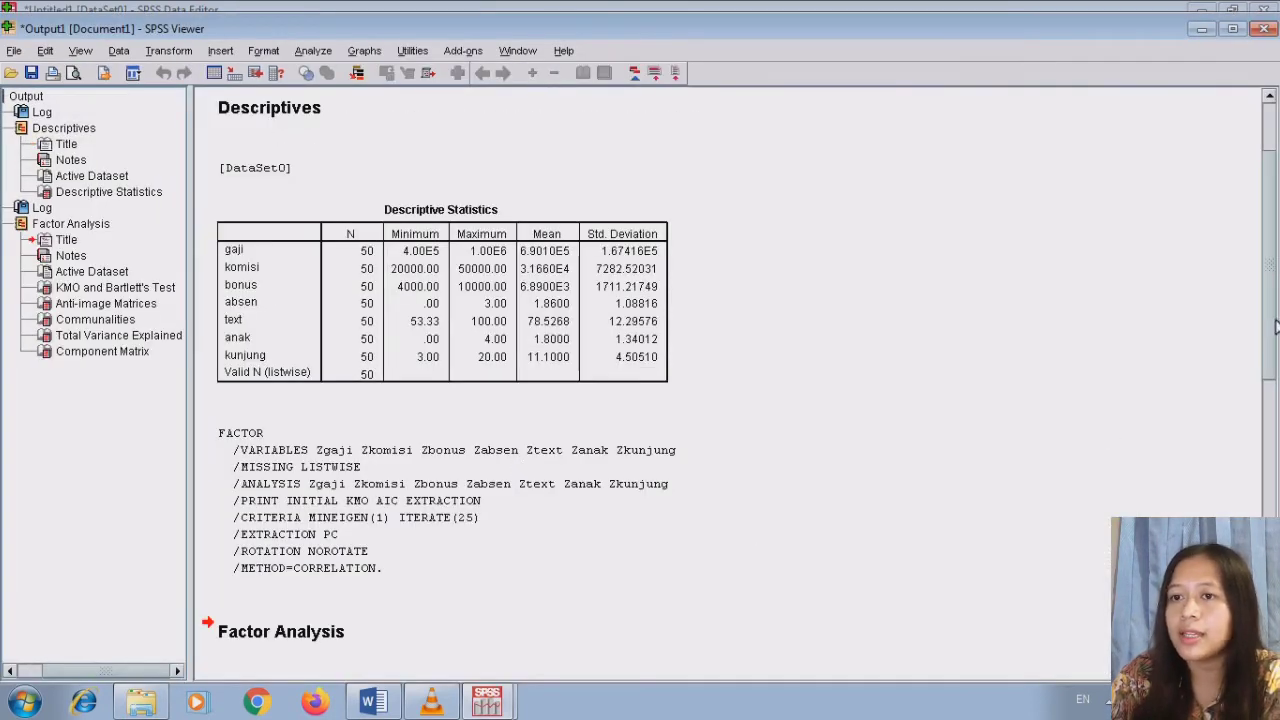
# Examine the KMO and Bartlett's Test table and each variable's MSA value in the anti-image correlation matrix
pyautogui.moveTo(1275, 325); pyautogui.dragTo(1270, 512)
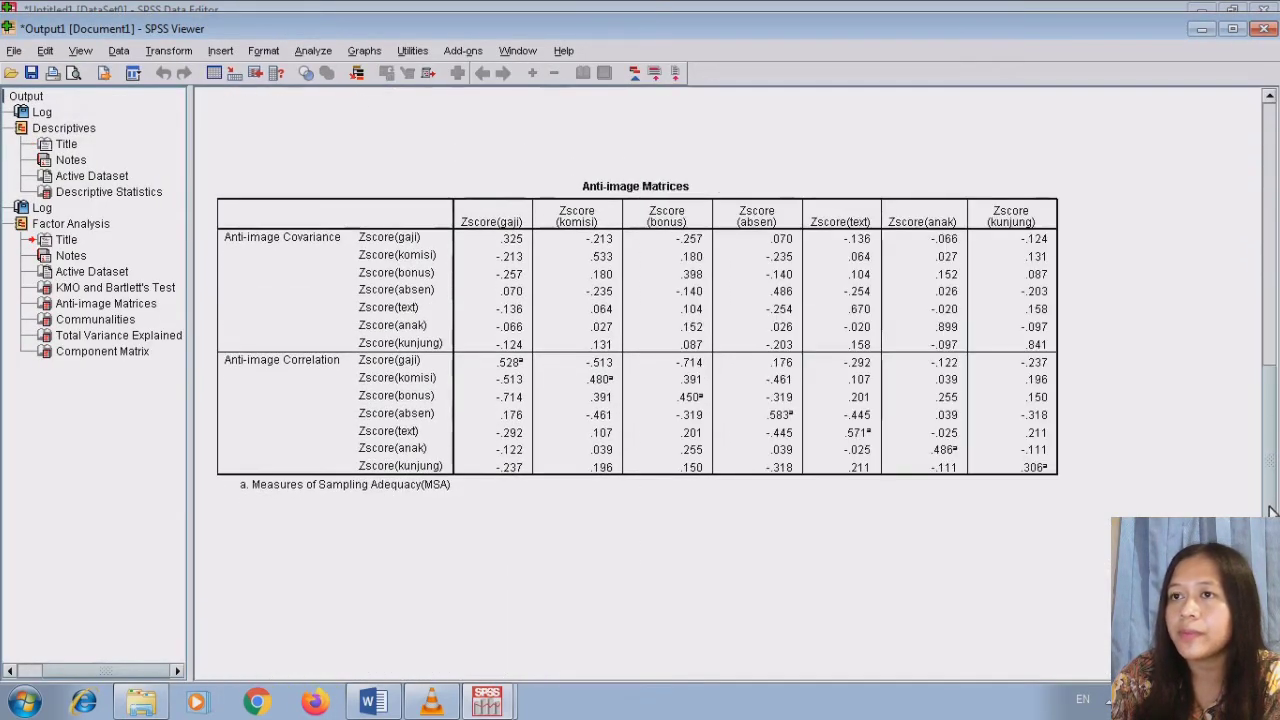
pyautogui.scroll(4, 553, 325)
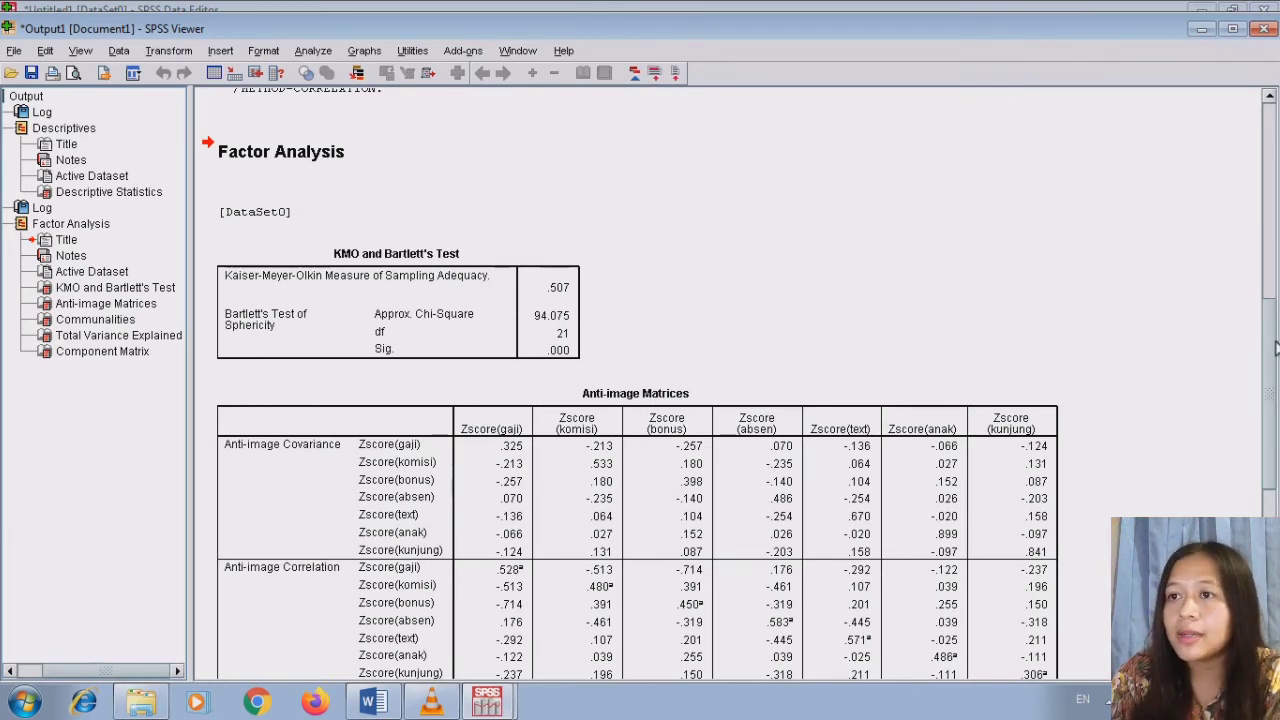
pyautogui.scroll(-1, 1273, 347)
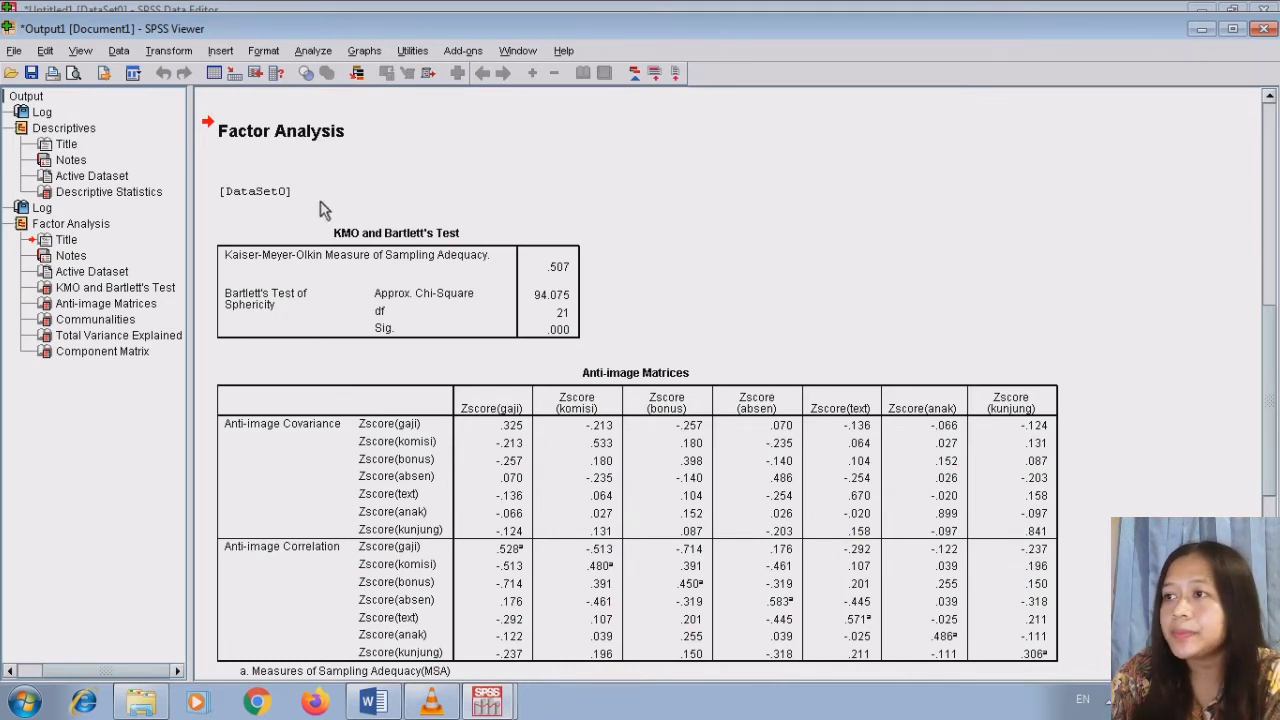
pyautogui.scroll(-1, 1268, 392)
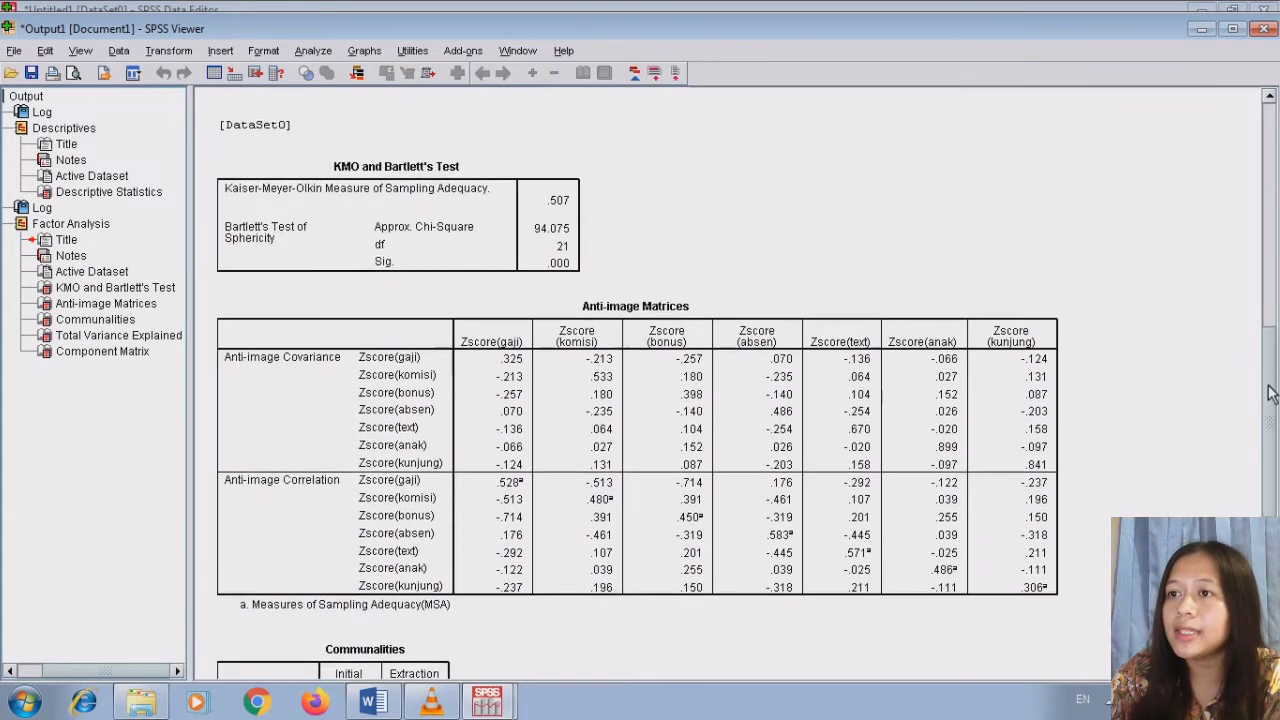
pyautogui.scroll(-1, 1268, 392)
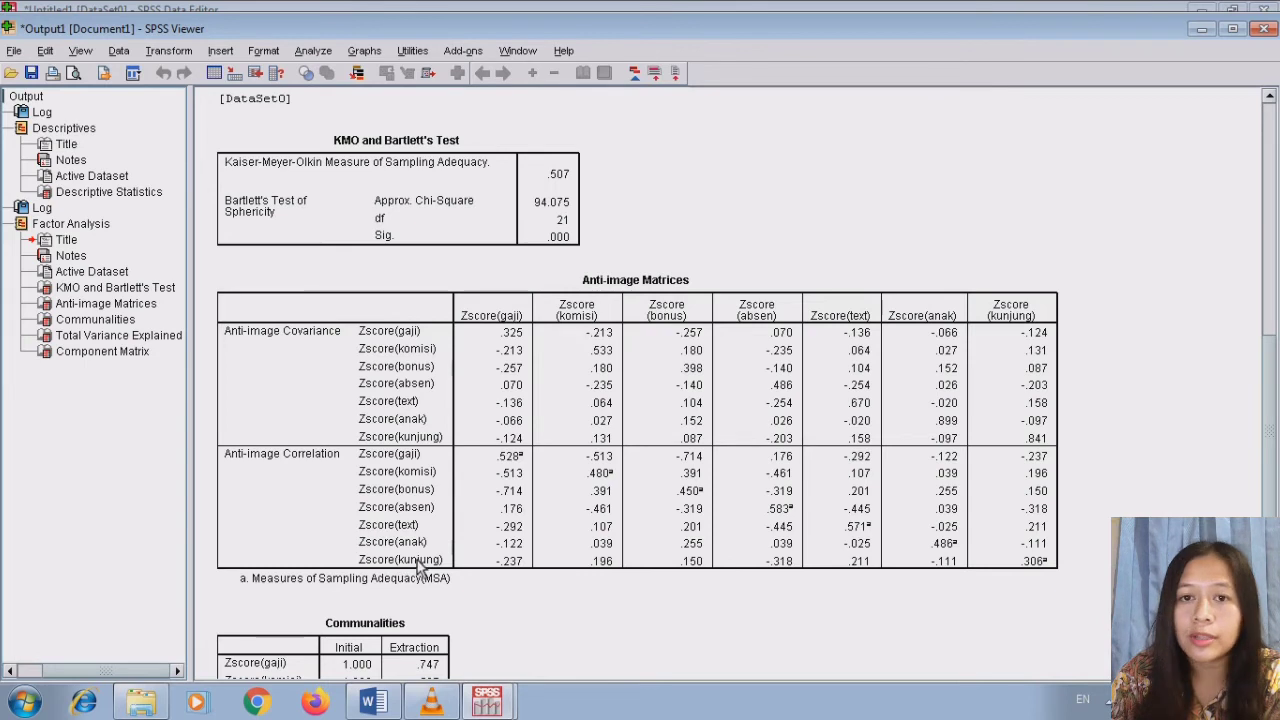
# Rerun the factor analysis without Zscore(kunjung), keeping KMO and Bartlett's test of sphericity and the anti-image matrices
pyautogui.click(310, 51)
pyautogui.moveTo(362, 326)
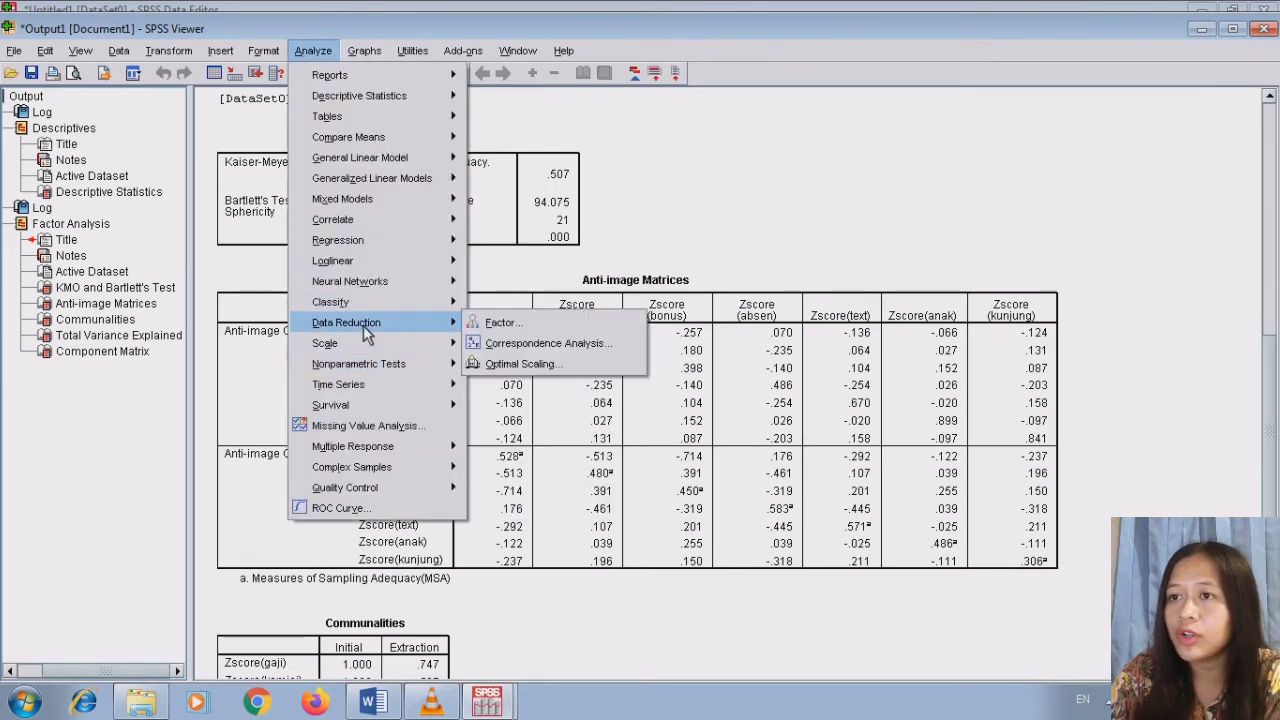
pyautogui.click(500, 324)
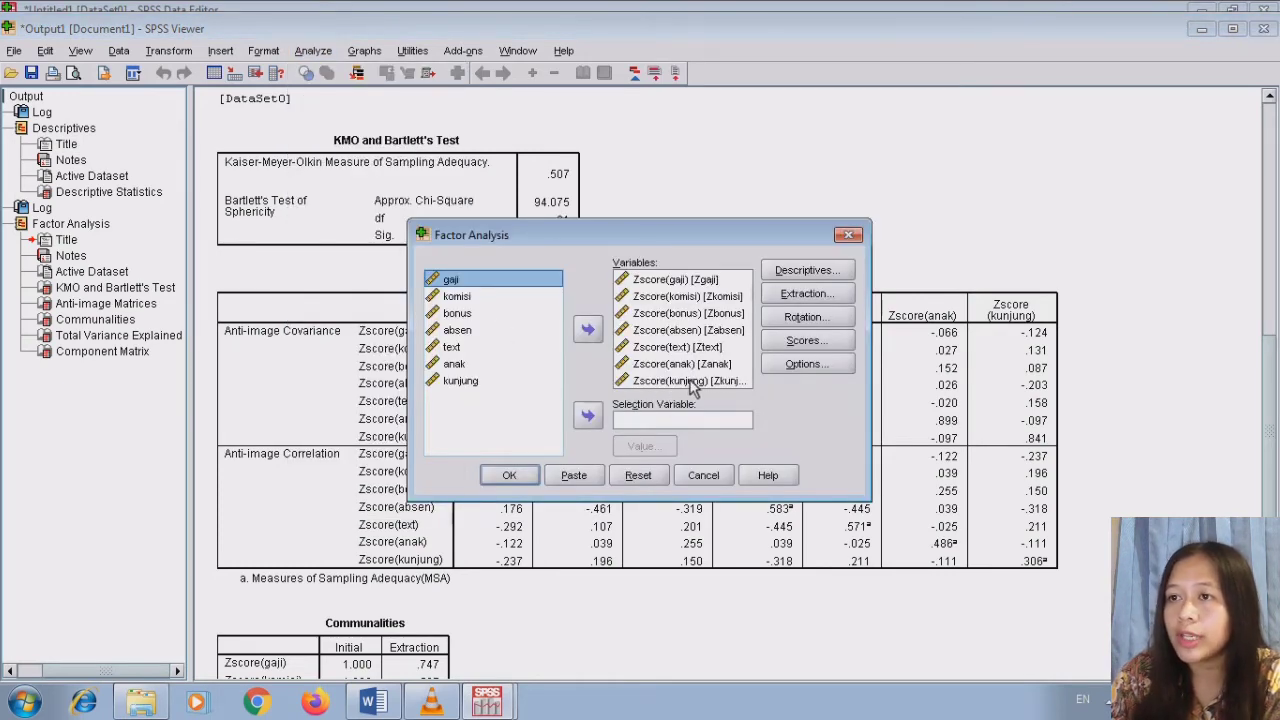
pyautogui.click(693, 384)
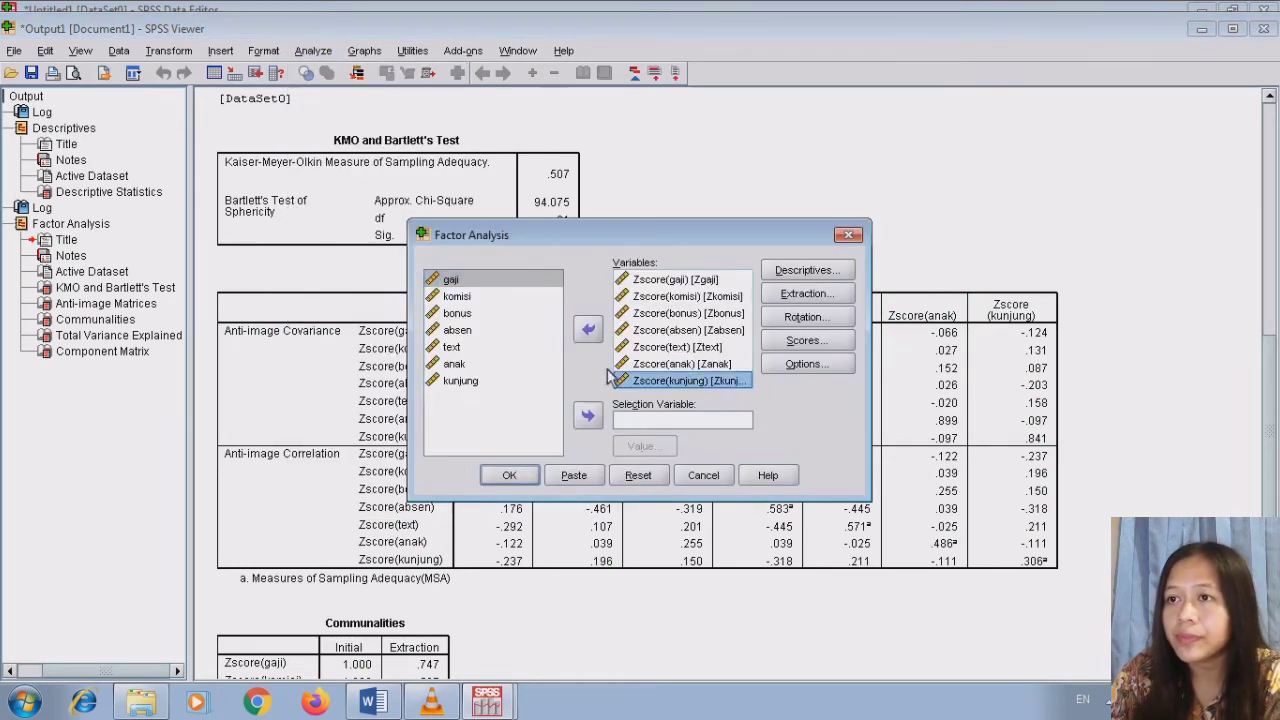
pyautogui.click(588, 329)
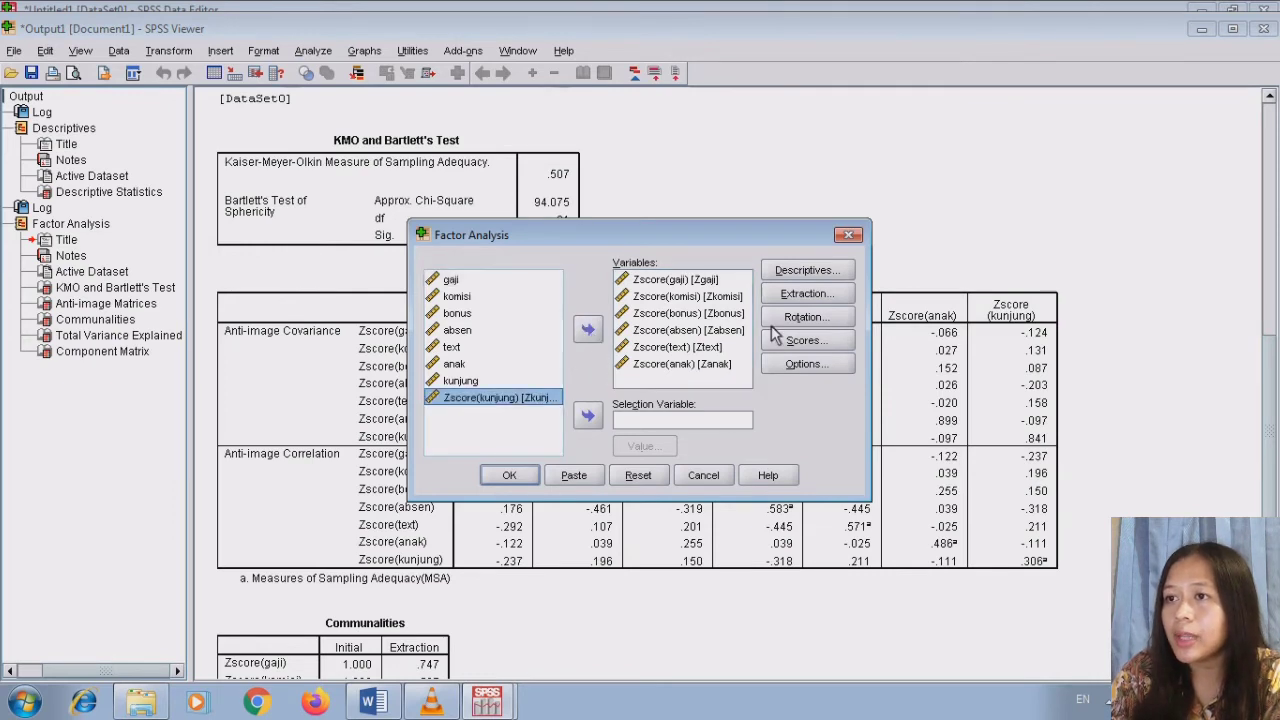
pyautogui.click(782, 273)
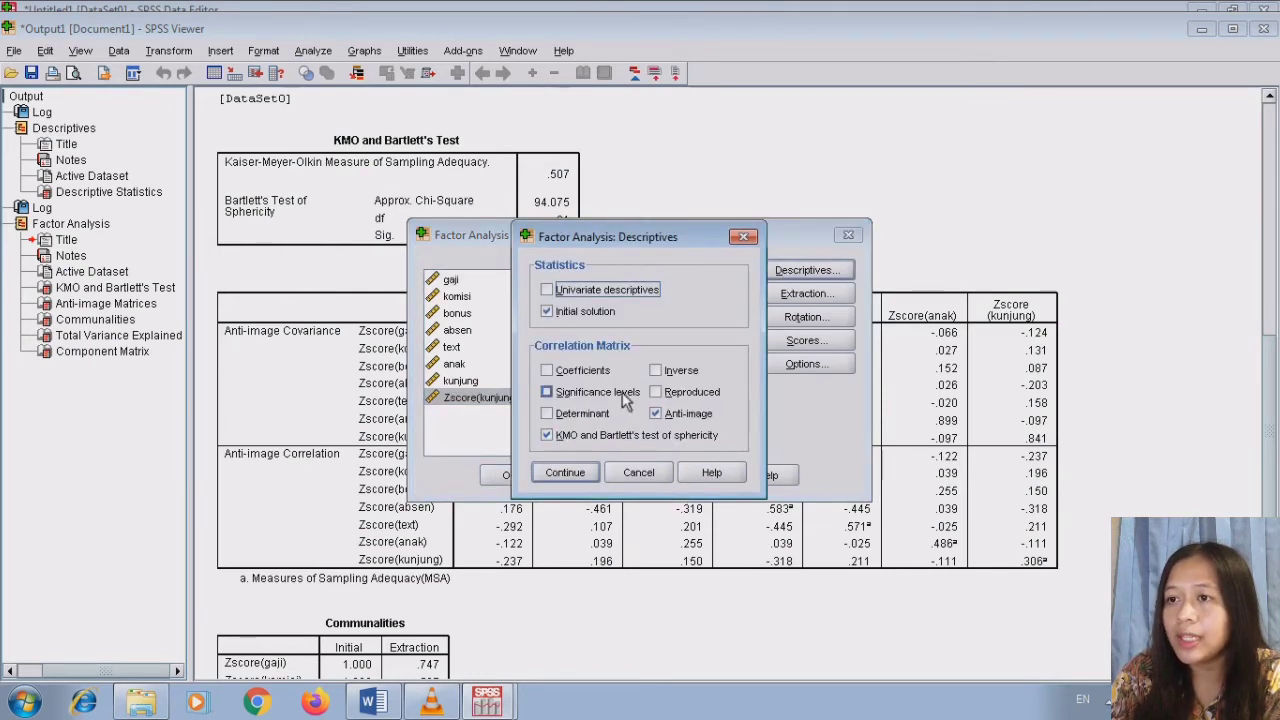
pyautogui.click(565, 474)
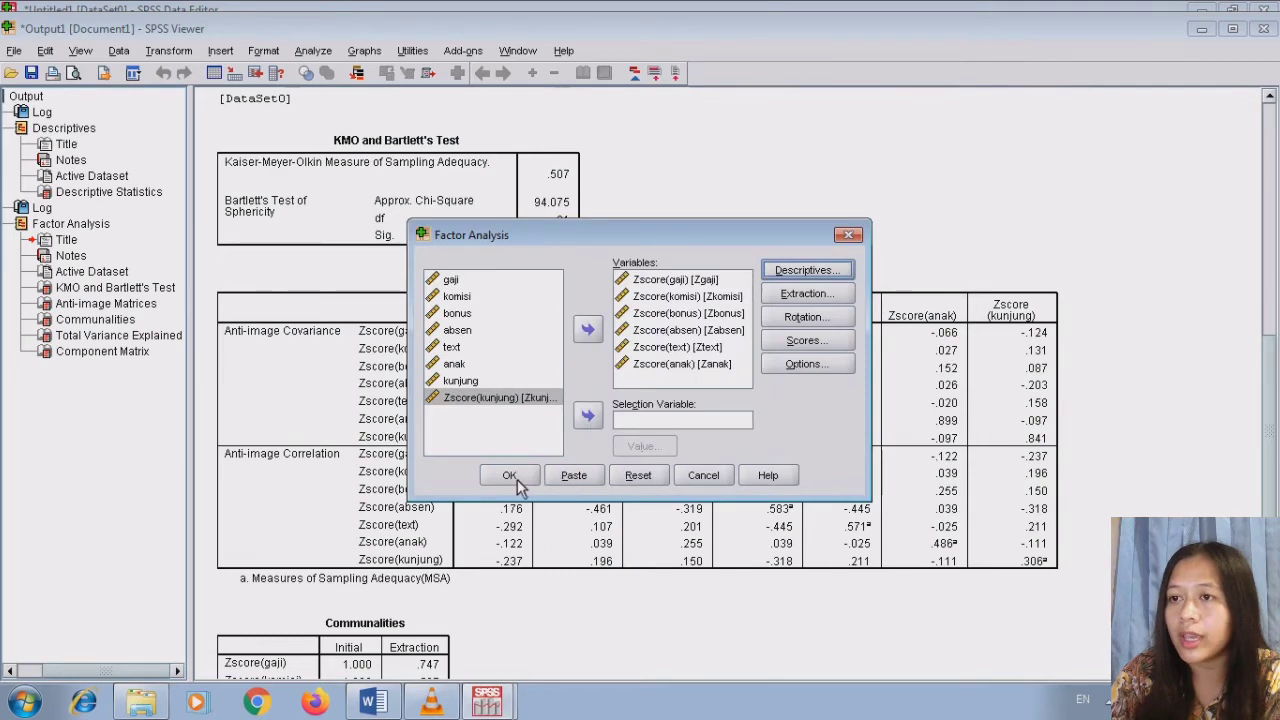
pyautogui.click(512, 476)
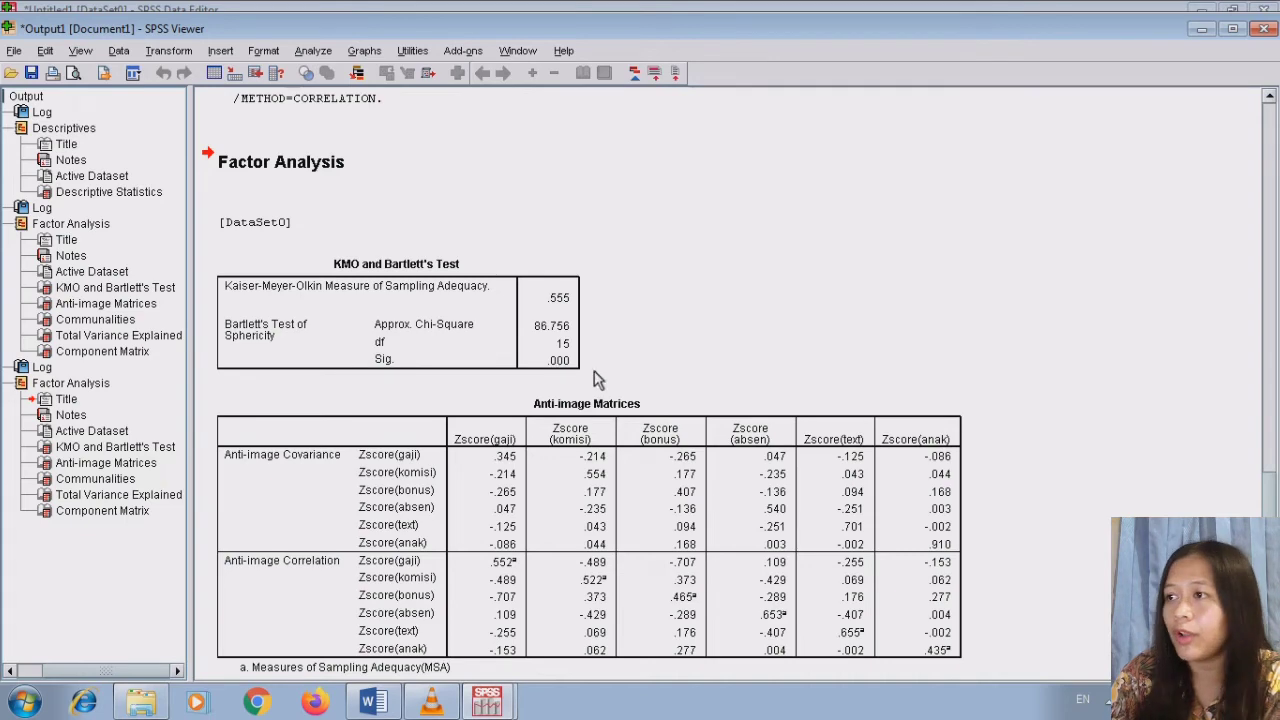
# Check the MSA values in the anti-image correlation matrix, and rerun the factor analysis with Zscore(anak) removed from the variables
pyautogui.scroll(-3, 880, 415)
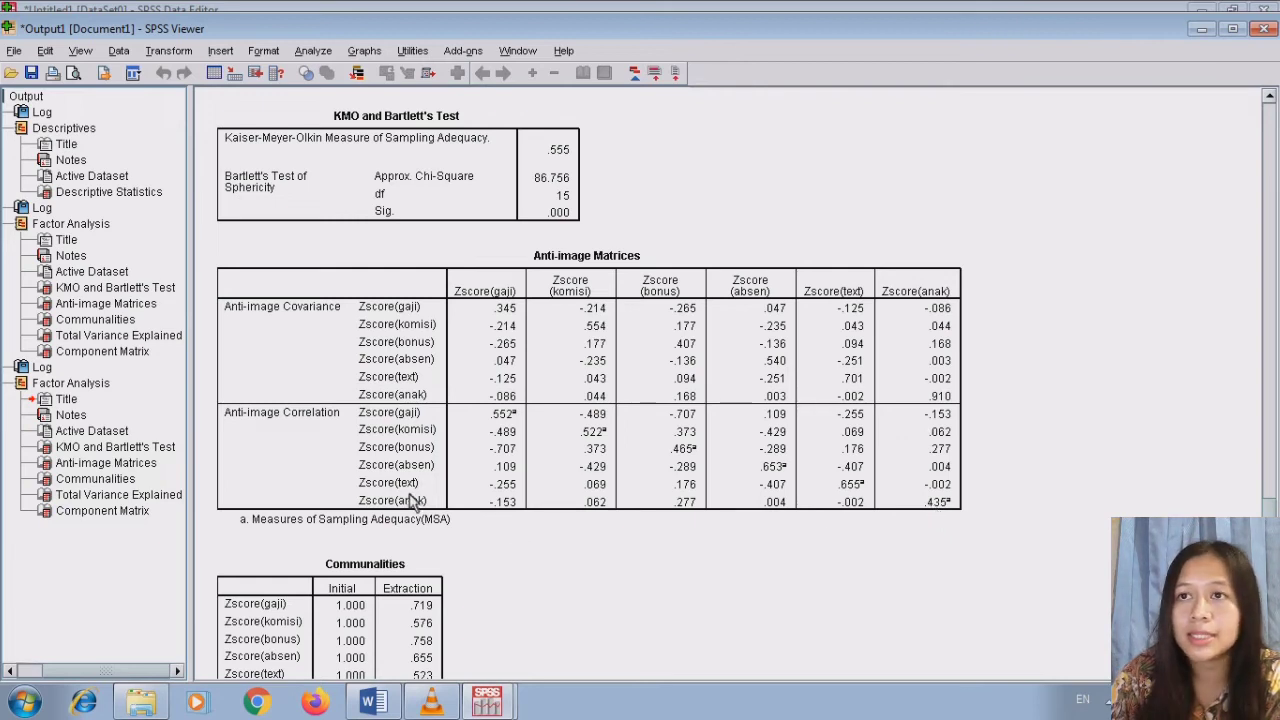
pyautogui.click(316, 52)
pyautogui.moveTo(392, 324)
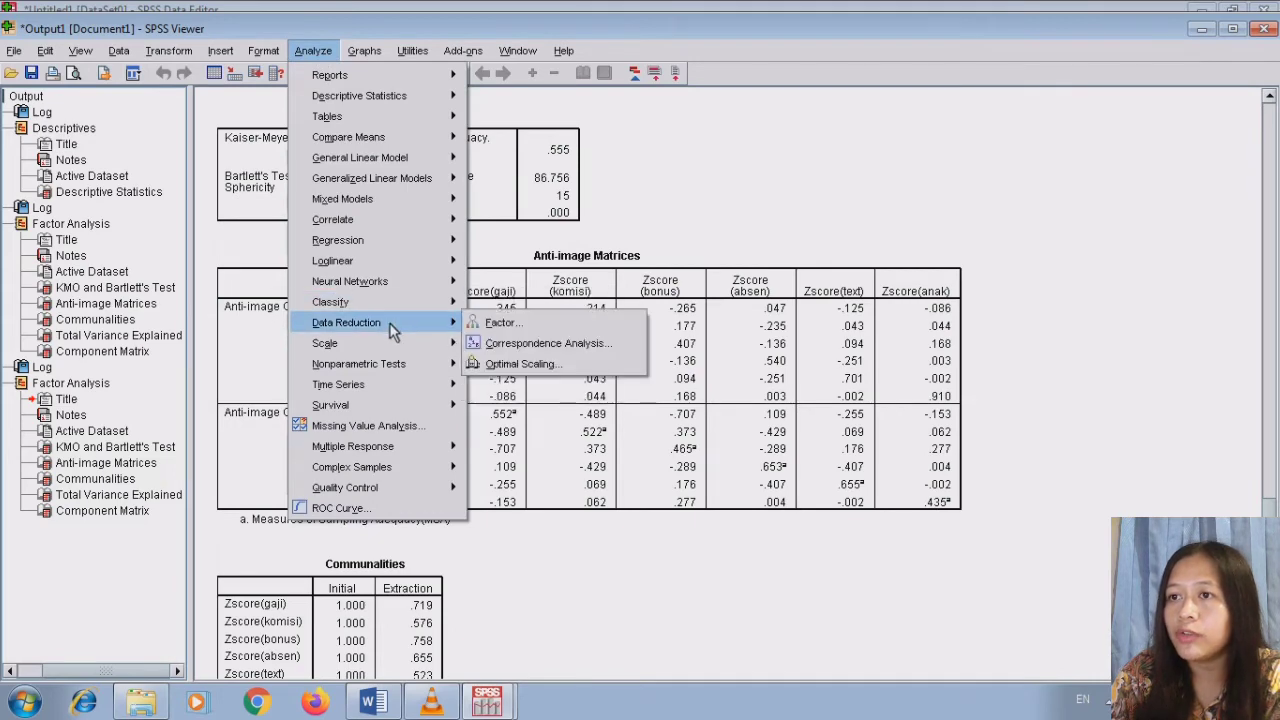
pyautogui.click(530, 328)
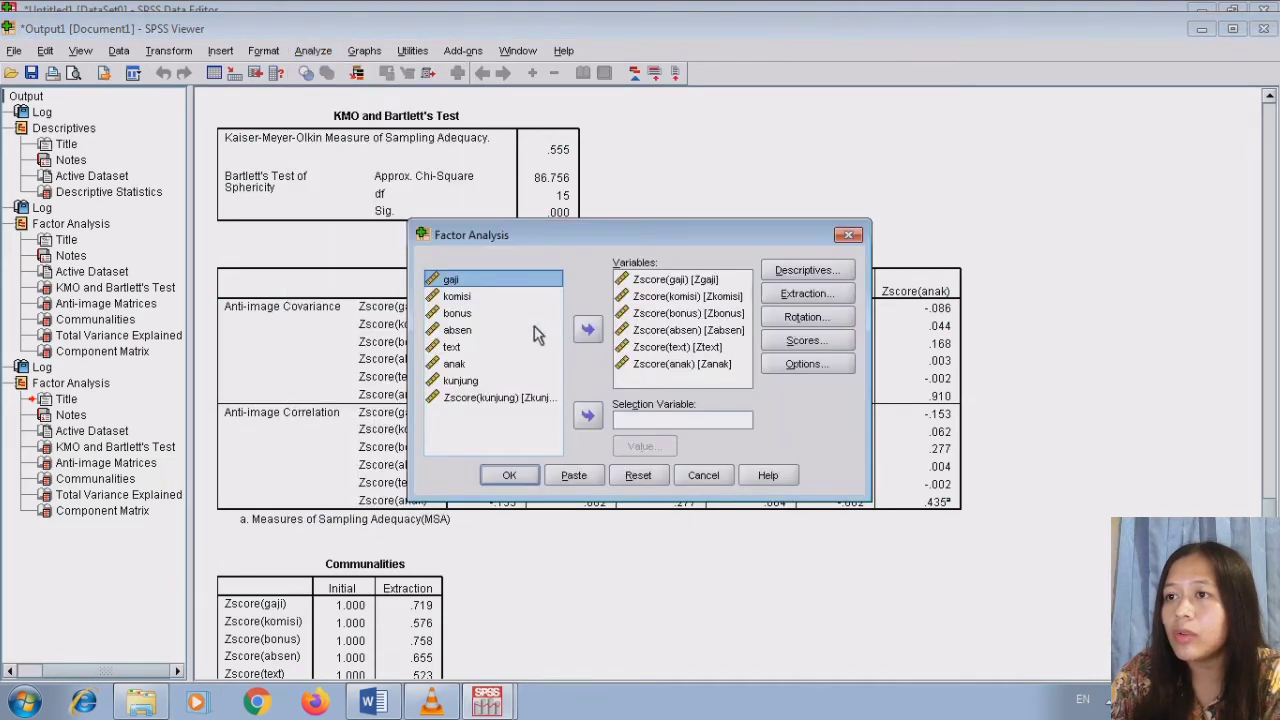
pyautogui.click(688, 368)
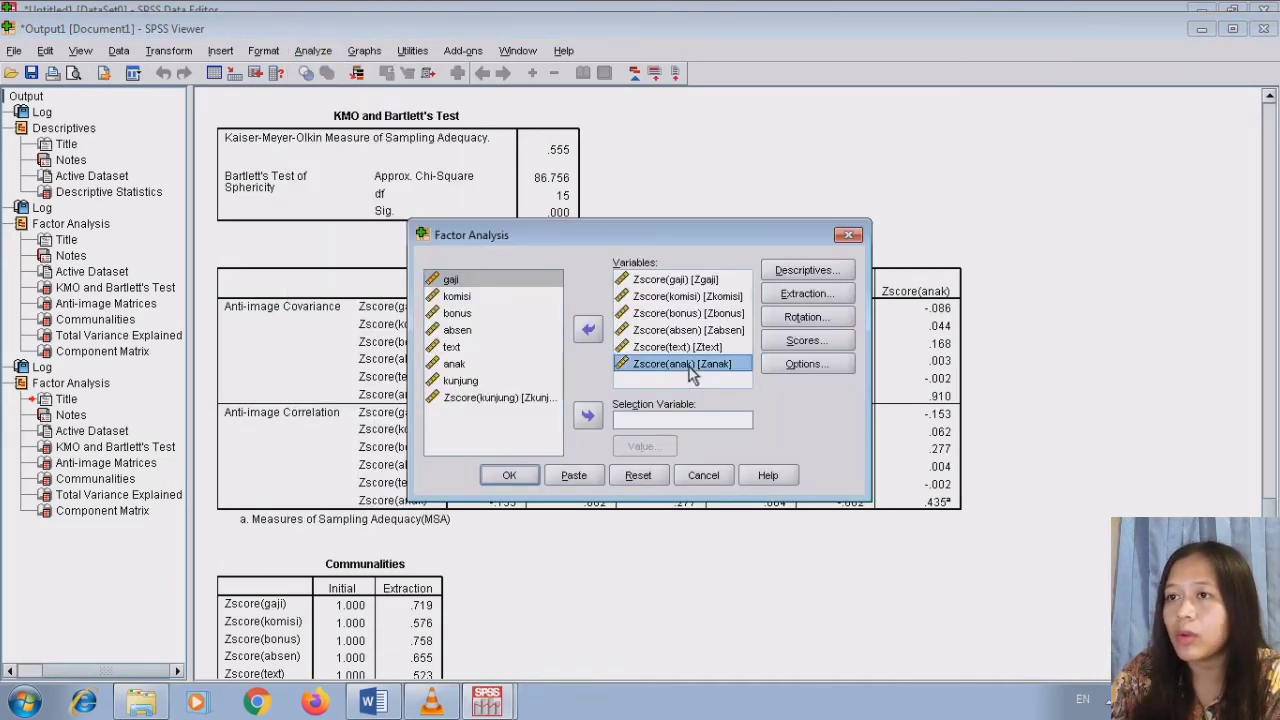
pyautogui.click(590, 334)
pyautogui.click(790, 280)
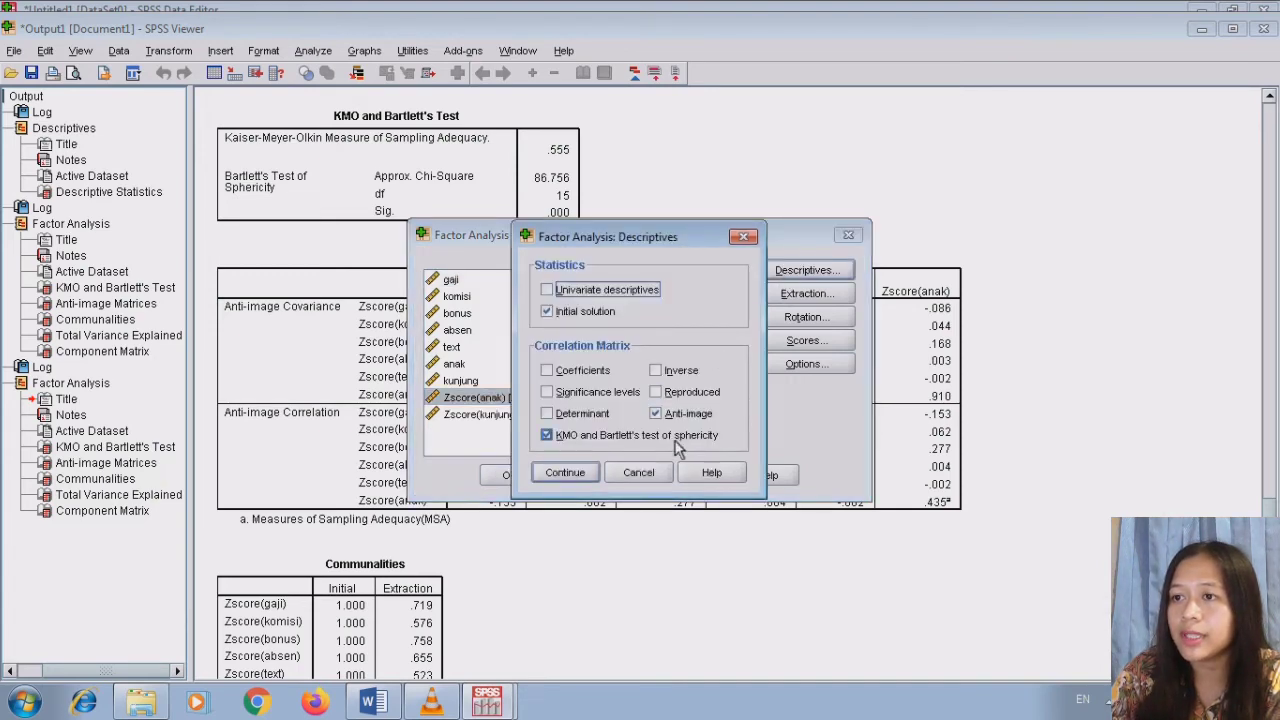
pyautogui.click(563, 474)
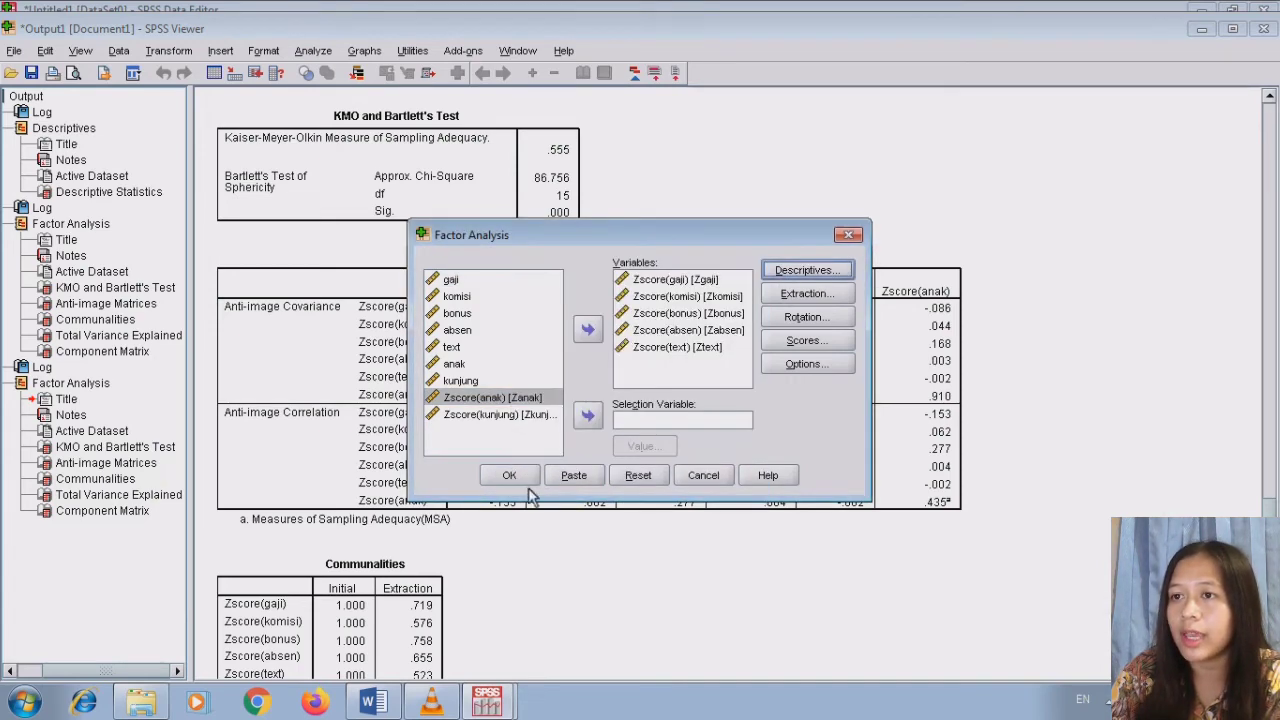
pyautogui.click(508, 476)
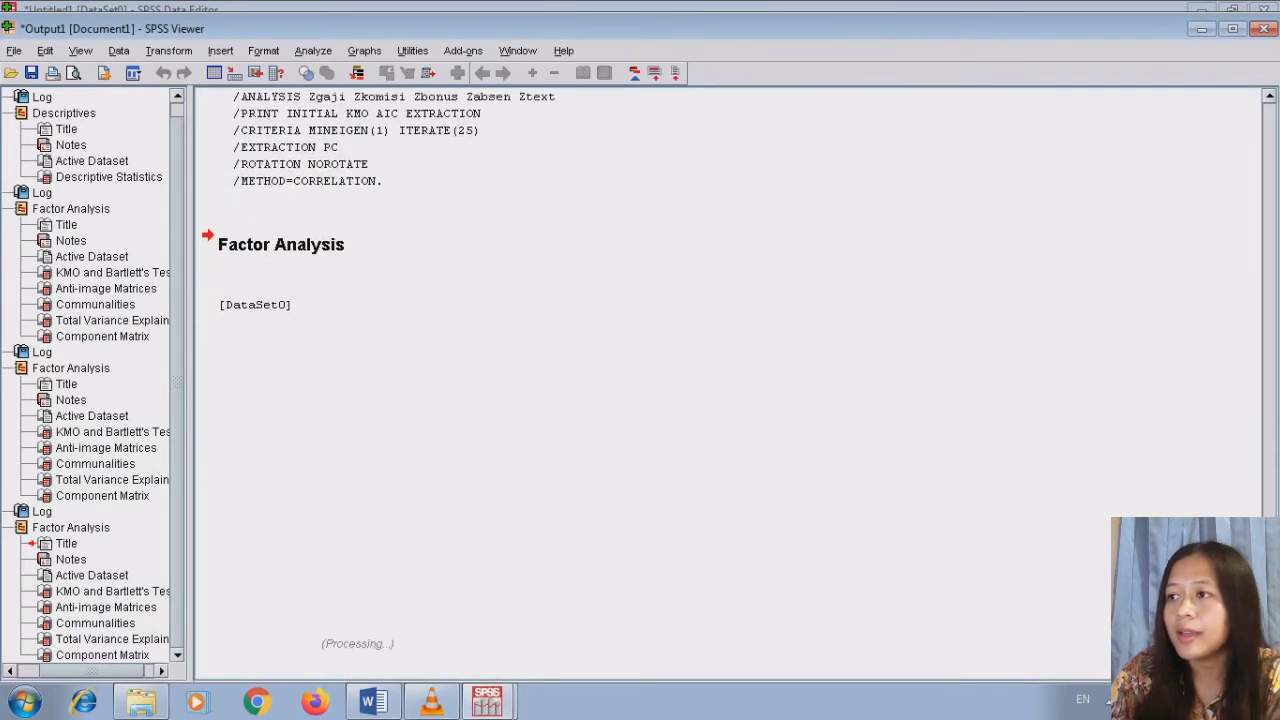
# Review the new KMO and MSA results, and rerun the factor analysis with Zscore(bonus) removed from the variables
pyautogui.scroll(3, 870, 505)
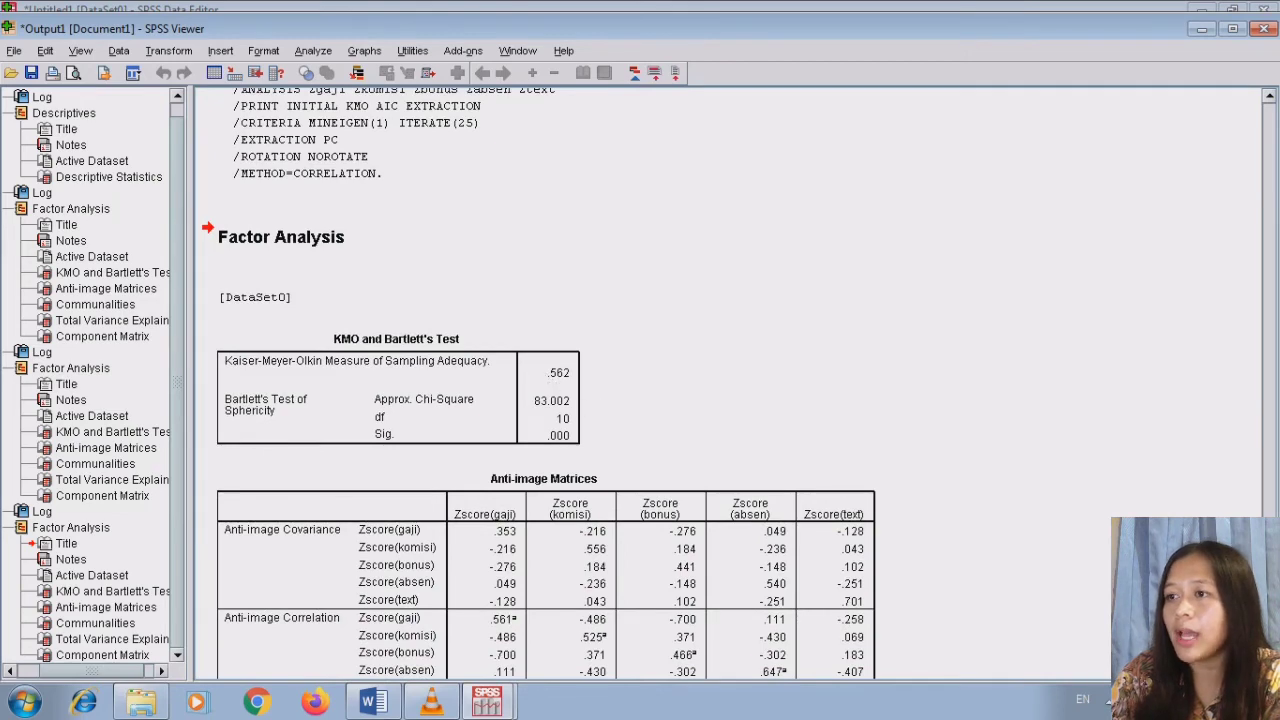
pyautogui.scroll(-1, 540, 384)
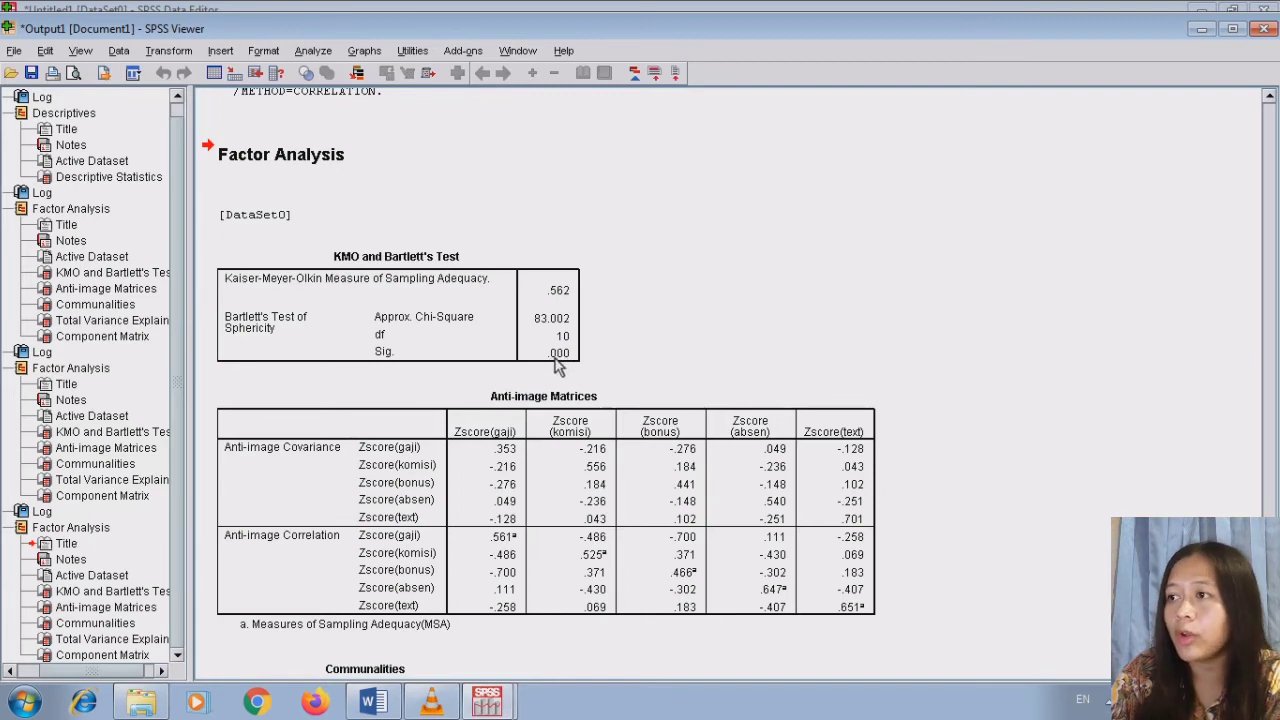
pyautogui.scroll(-3, 815, 430)
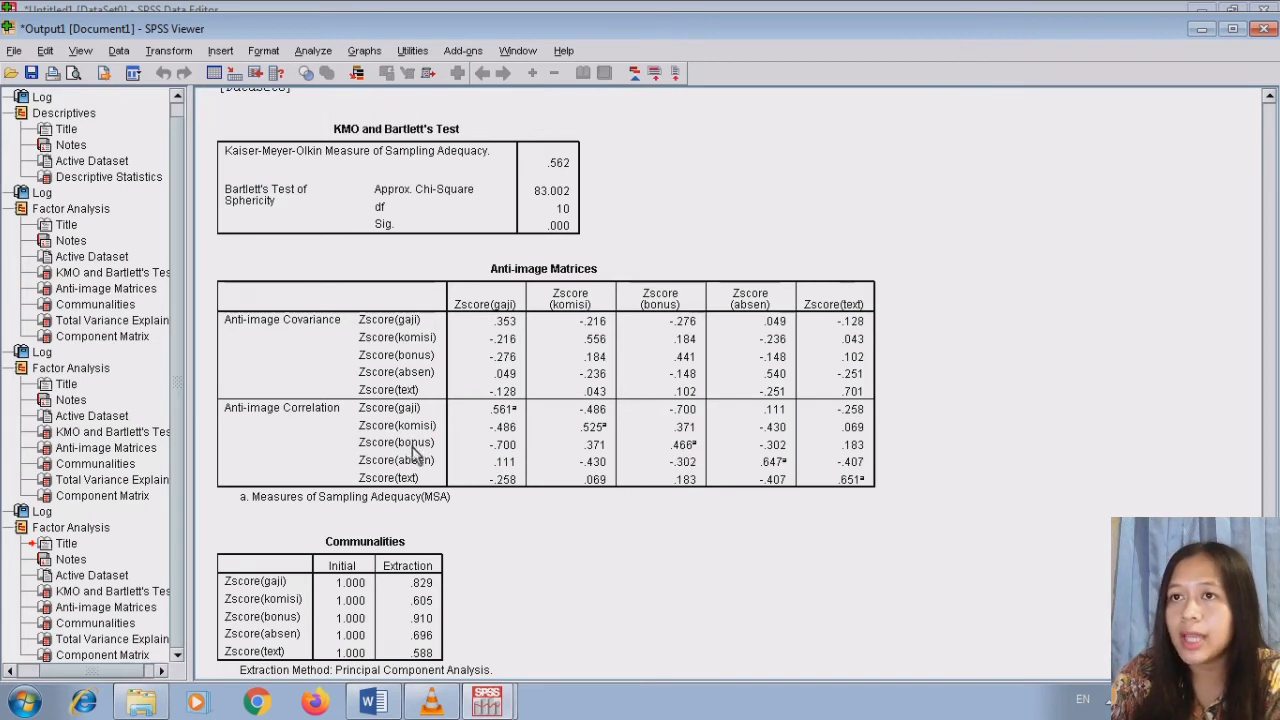
pyautogui.click(314, 51)
pyautogui.moveTo(381, 320)
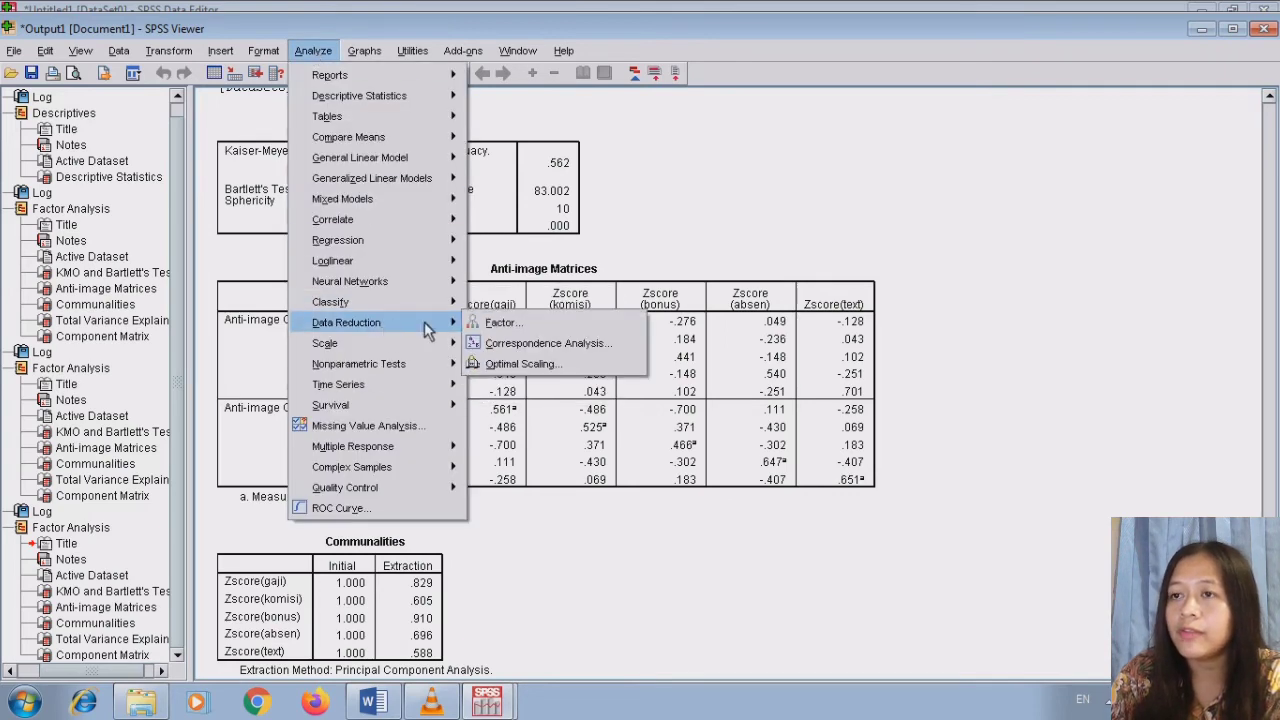
pyautogui.click(503, 326)
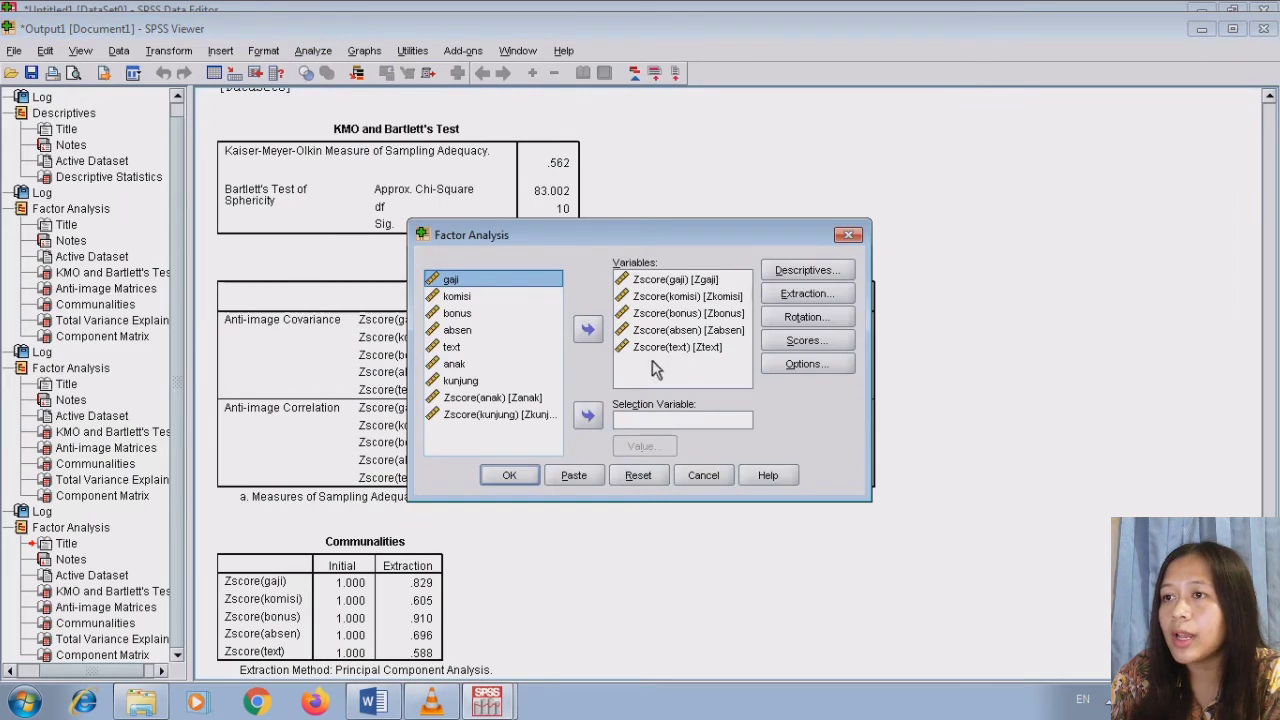
pyautogui.click(720, 314)
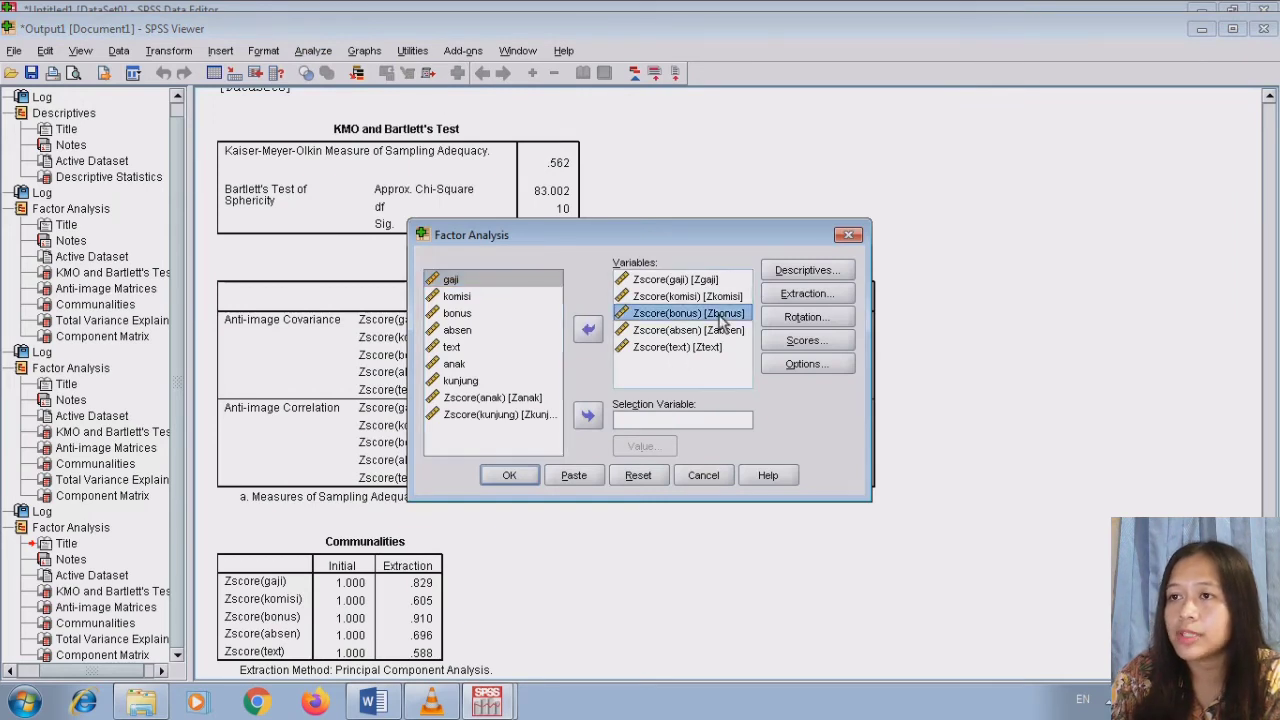
pyautogui.click(589, 330)
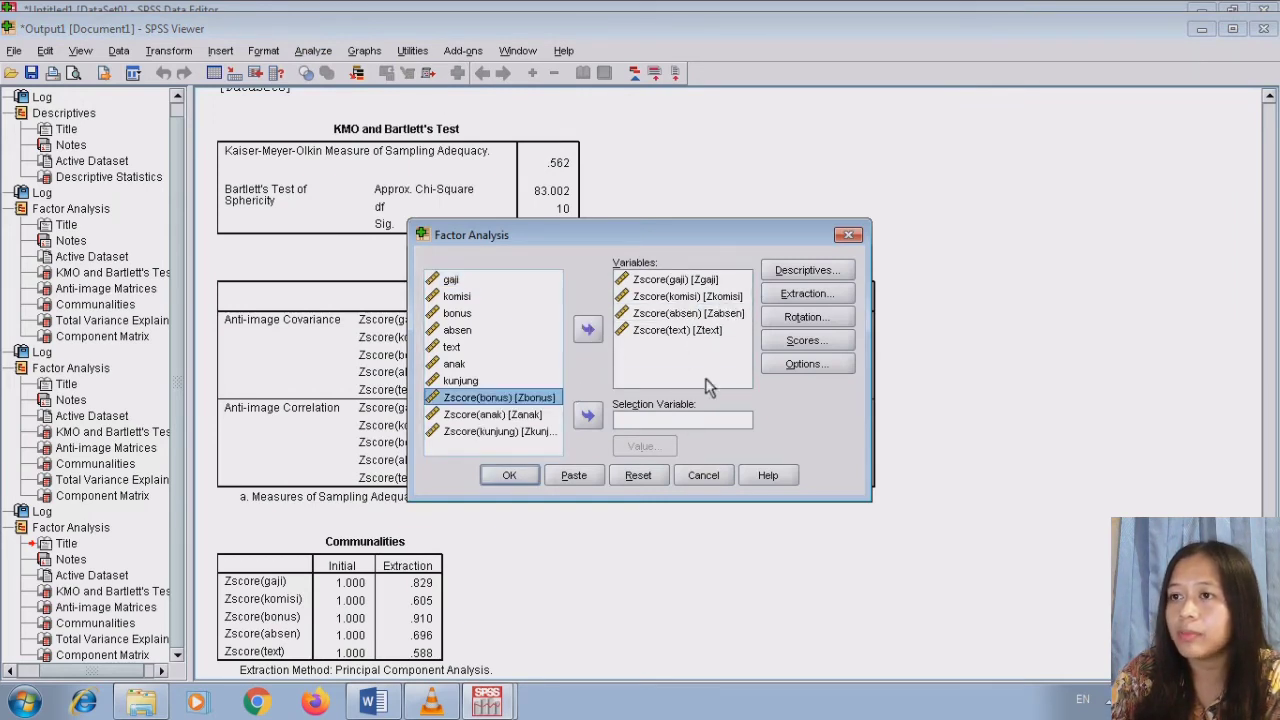
pyautogui.click(781, 276)
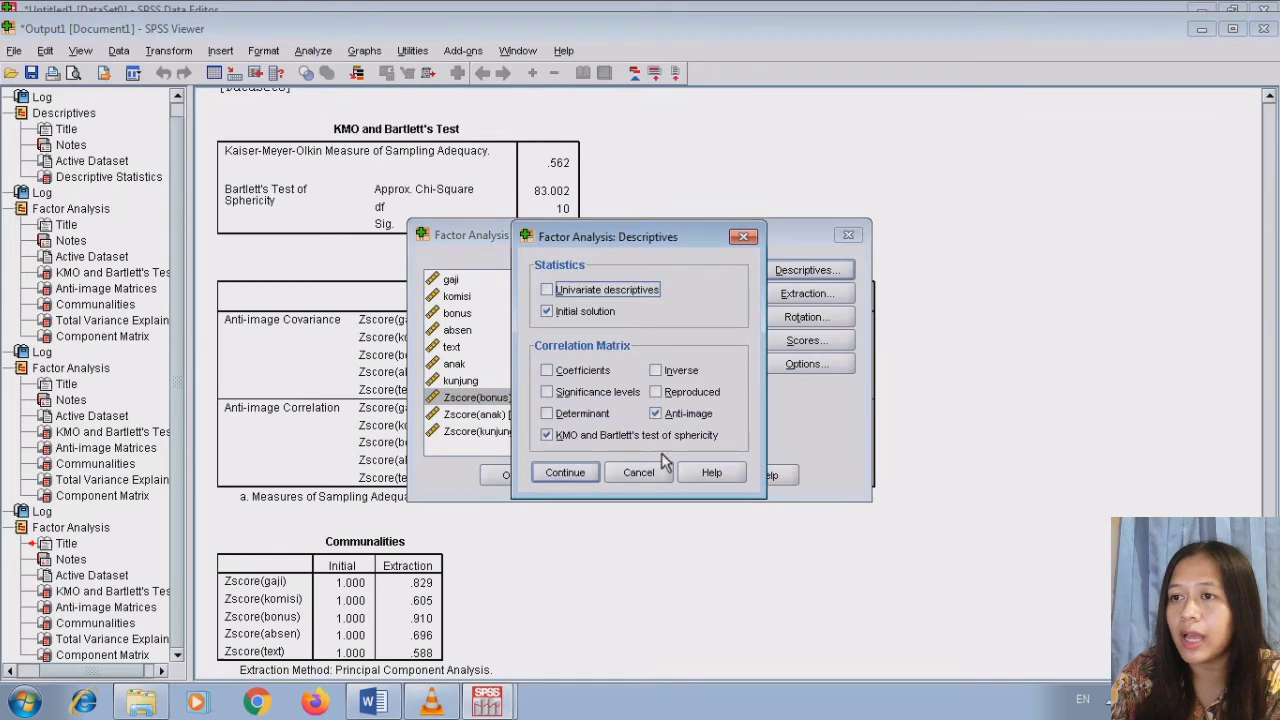
pyautogui.click(568, 473)
pyautogui.click(516, 477)
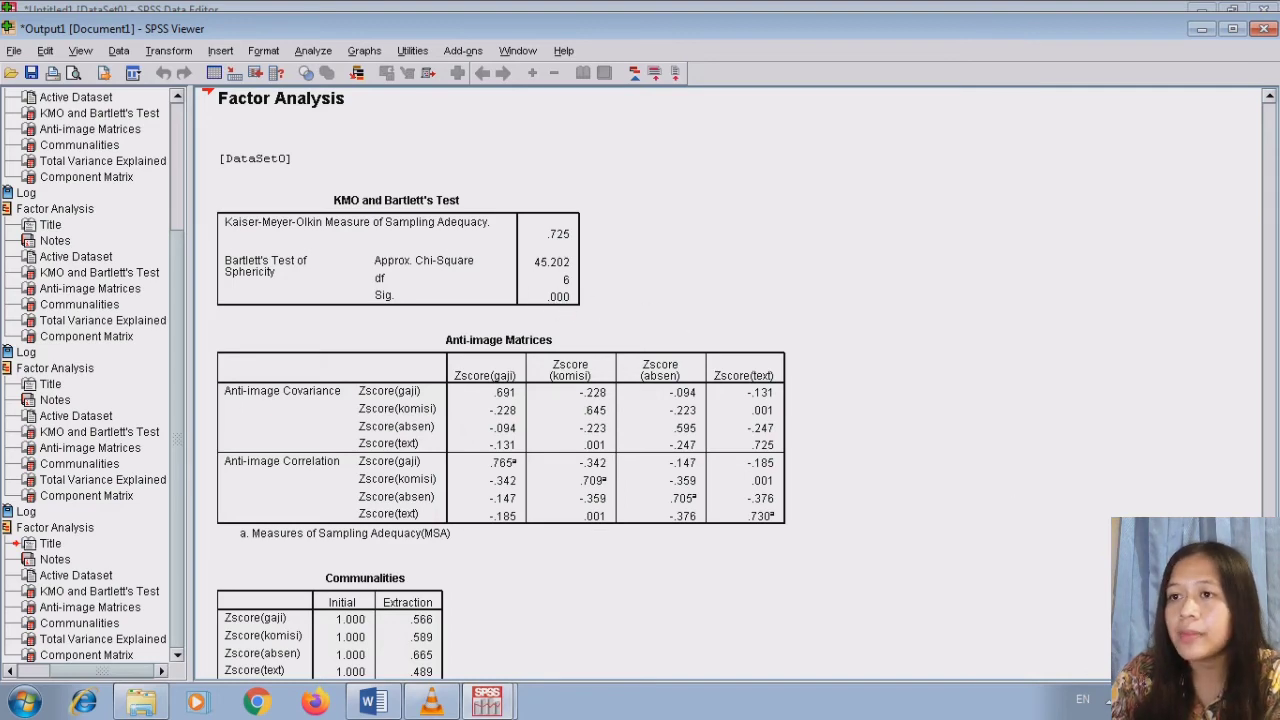
# Set up another factor analysis on Zgaji, Zkomisi, Zabsen and Ztext, with principal components extraction, eigenvalues over 1 and a scree plot
pyautogui.scroll(-4, 865, 468)
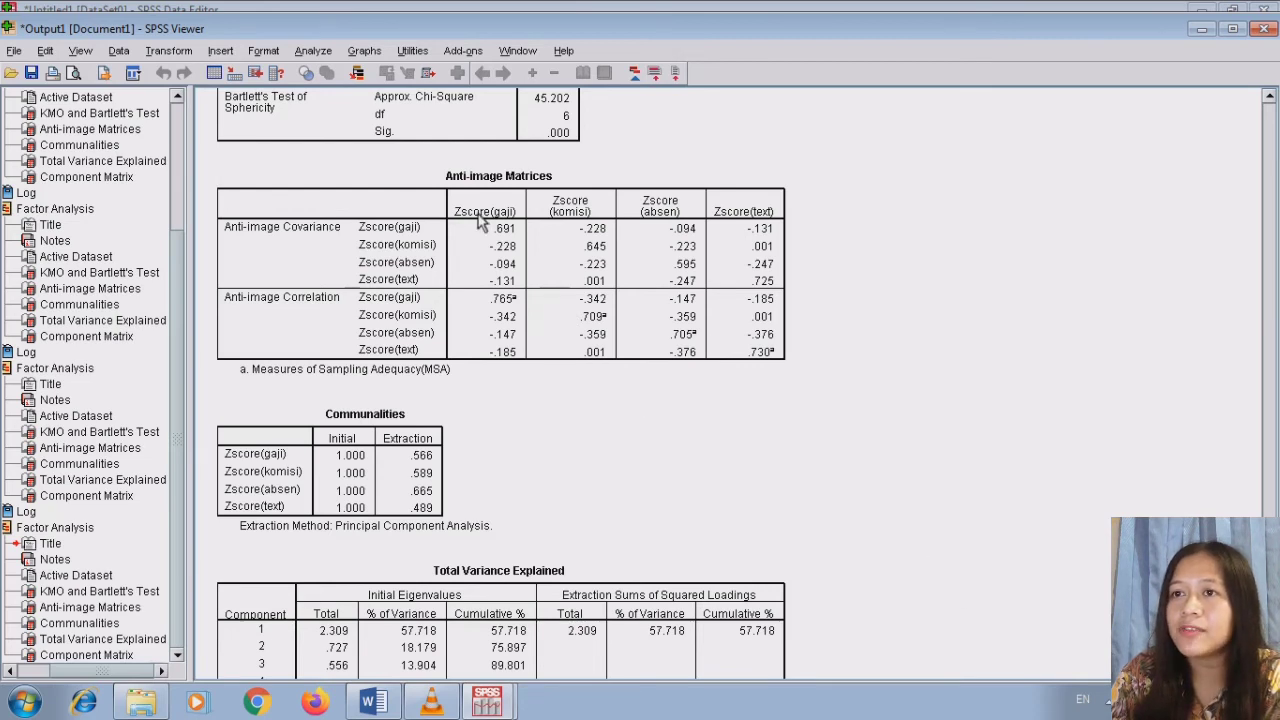
pyautogui.click(308, 51)
pyautogui.moveTo(368, 322)
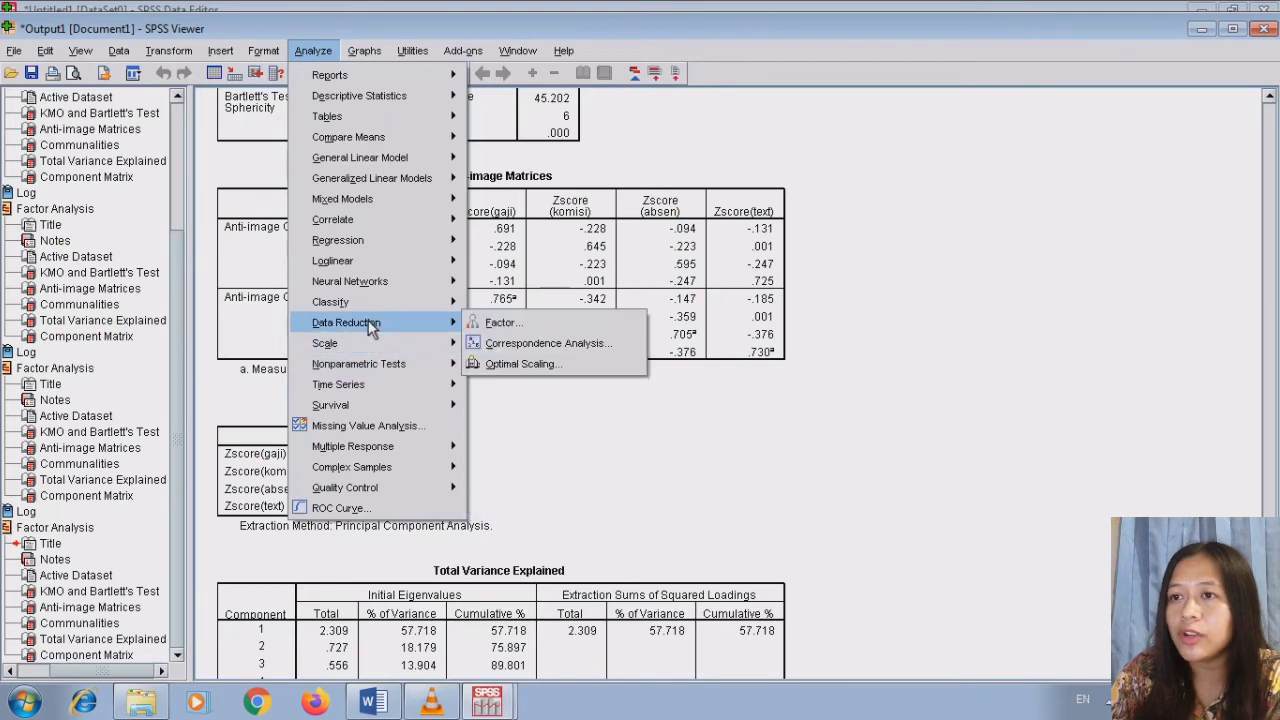
pyautogui.click(497, 324)
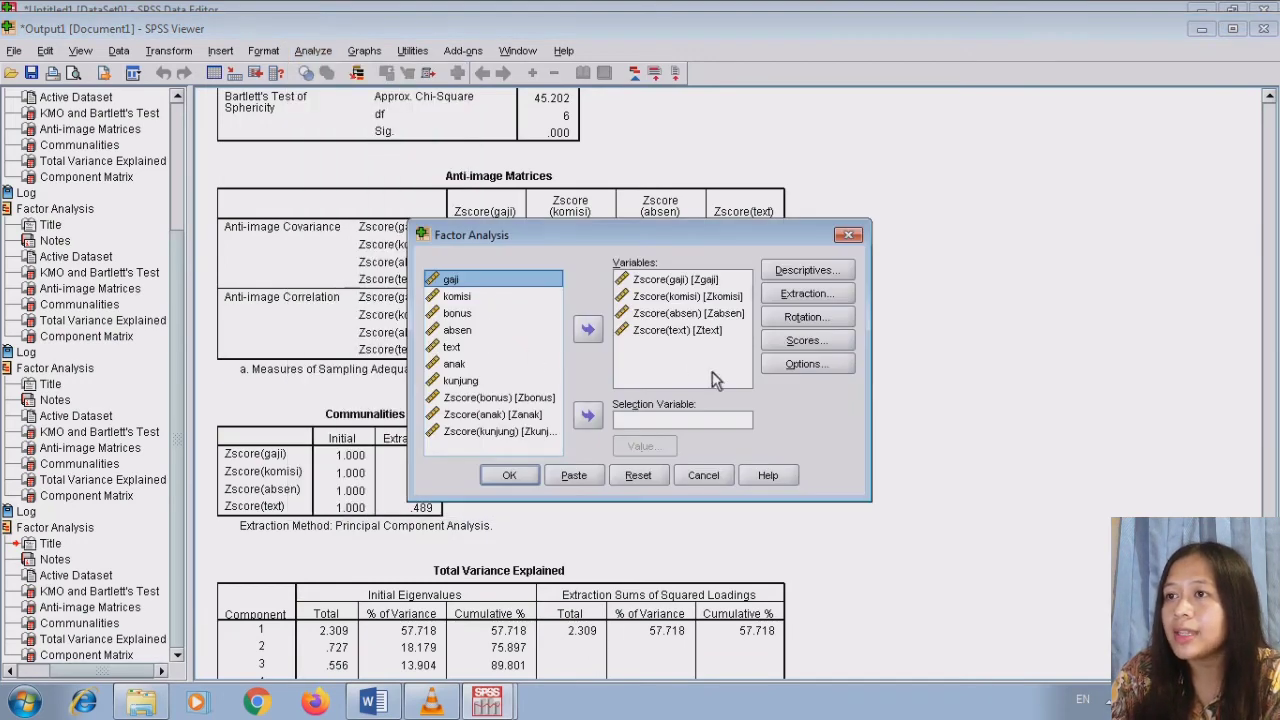
pyautogui.click(800, 272)
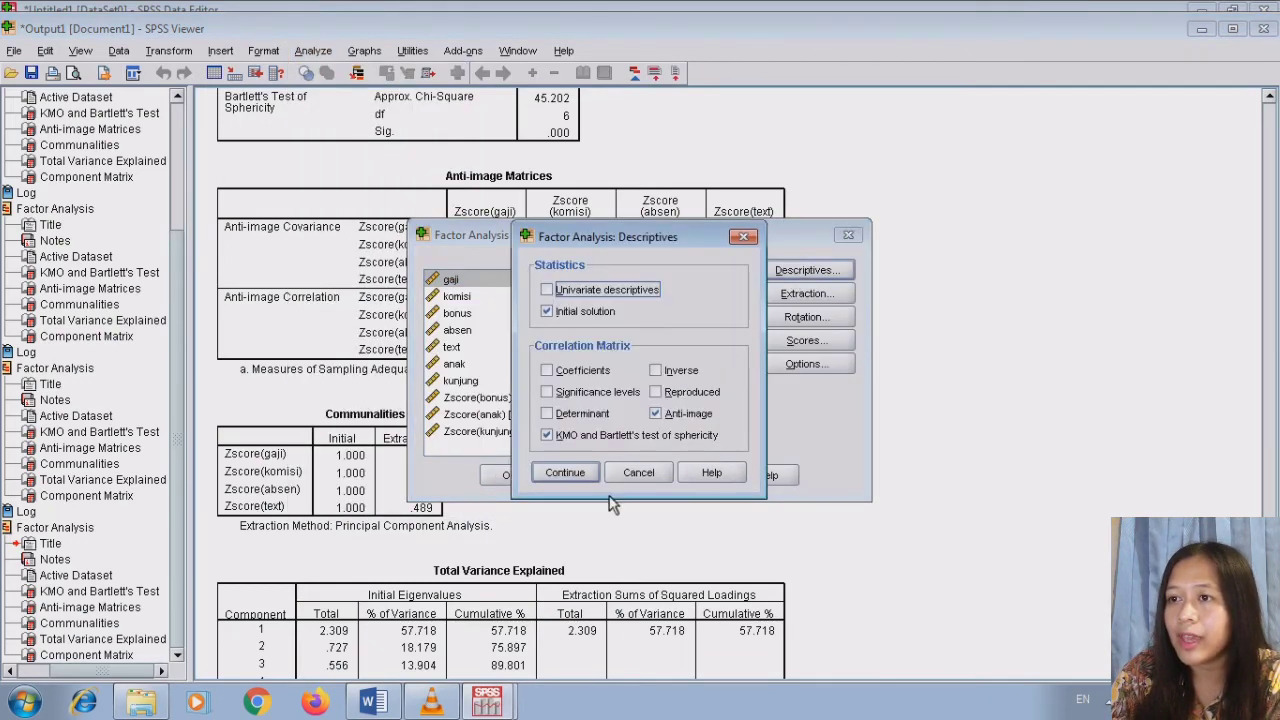
pyautogui.click(564, 473)
pyautogui.click(808, 294)
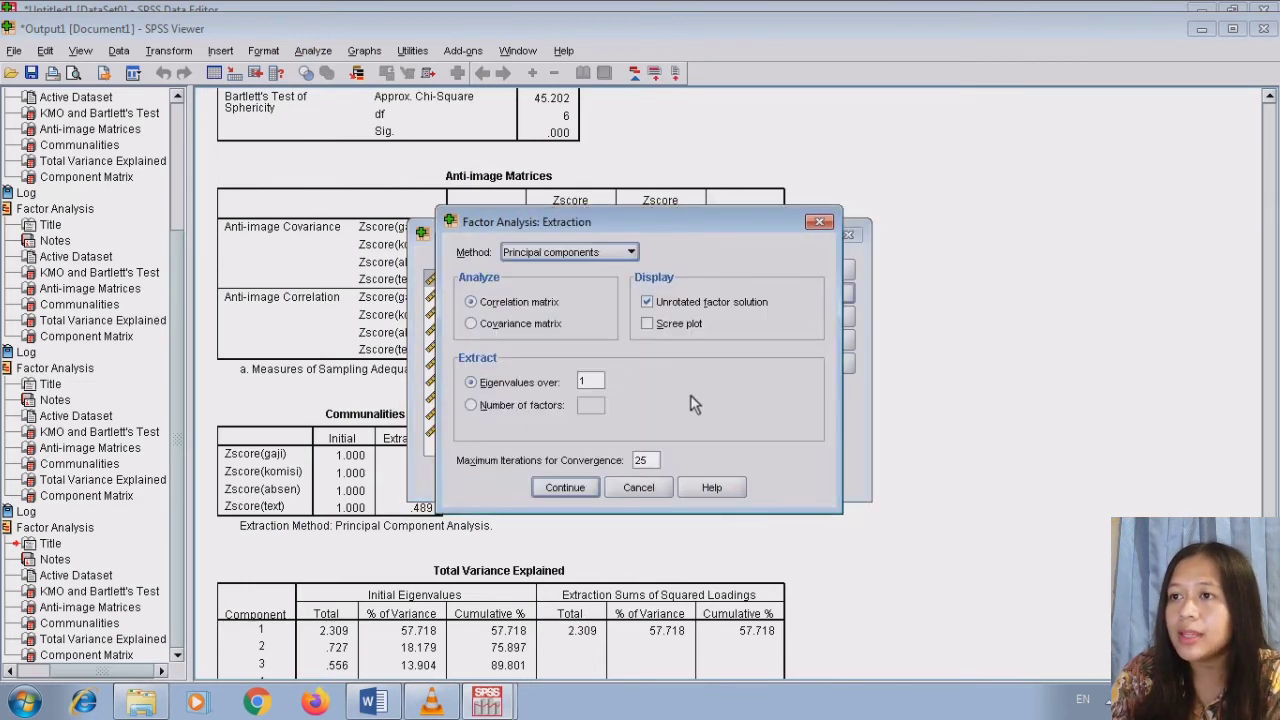
pyautogui.click(649, 323)
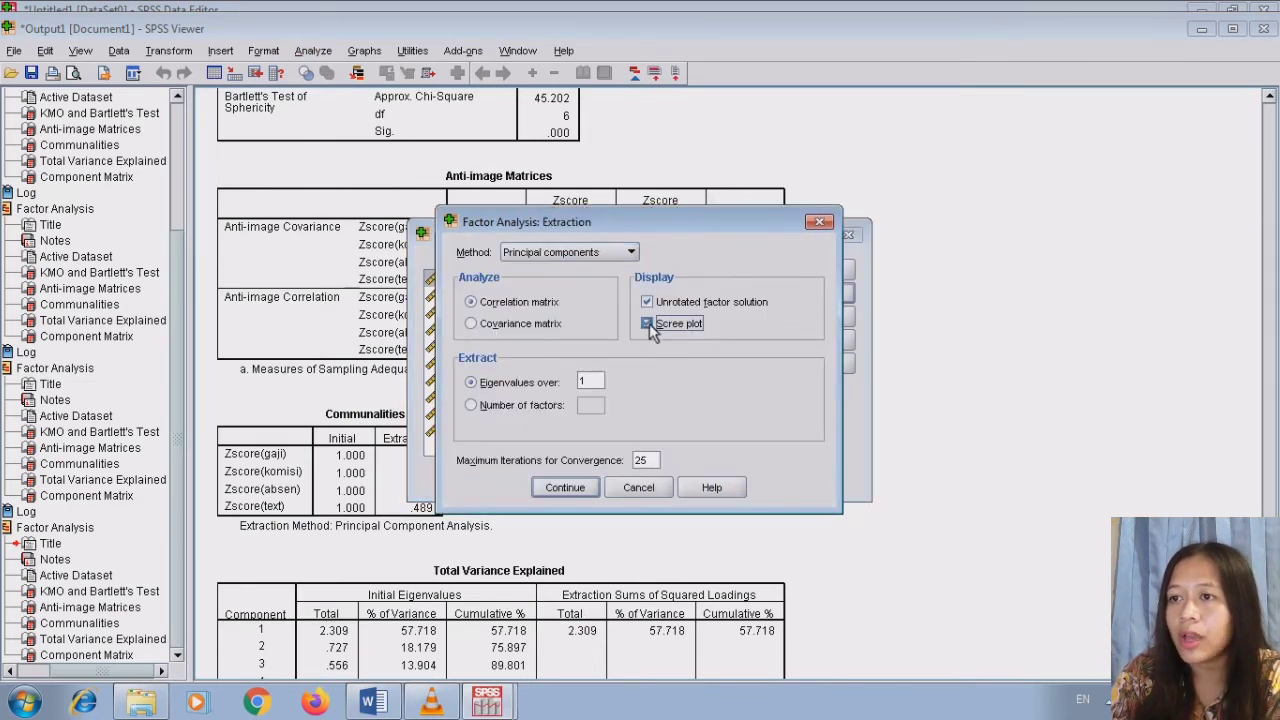
pyautogui.click(565, 488)
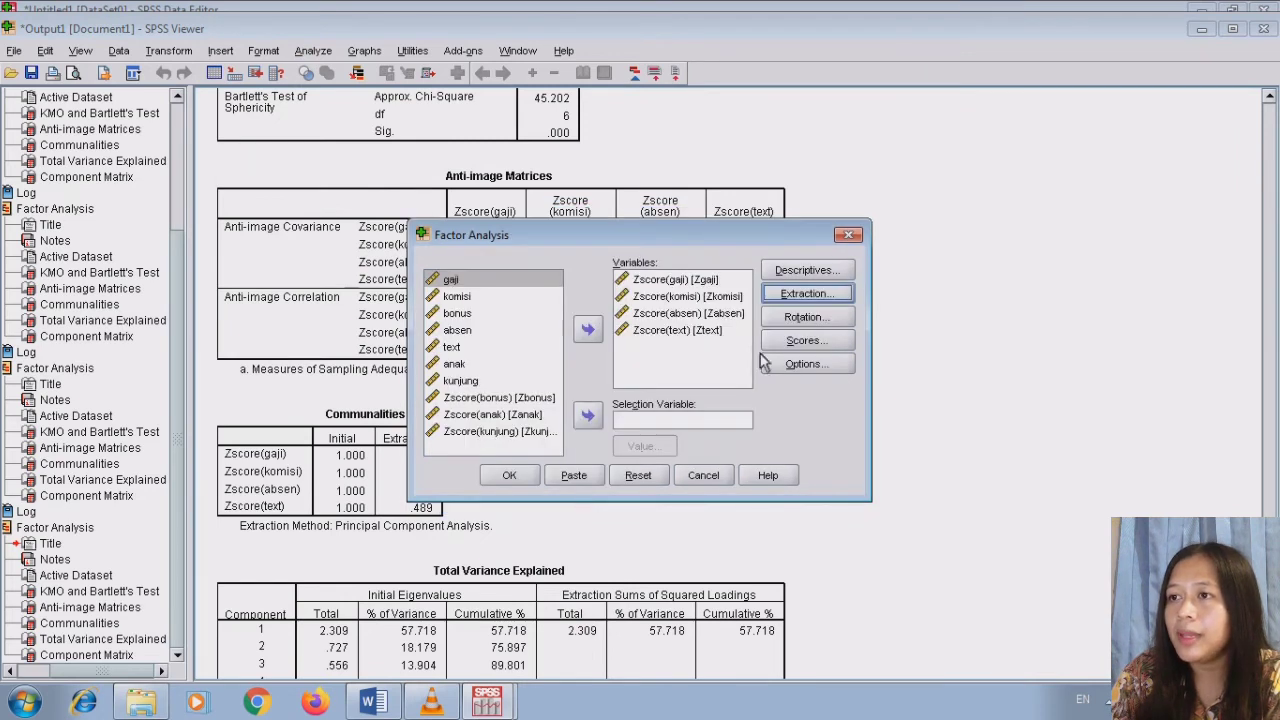
# Set the factor rotation to Varimax with the rotated solution displayed, and save the factor scores as variables using the Regression method
pyautogui.click(805, 317)
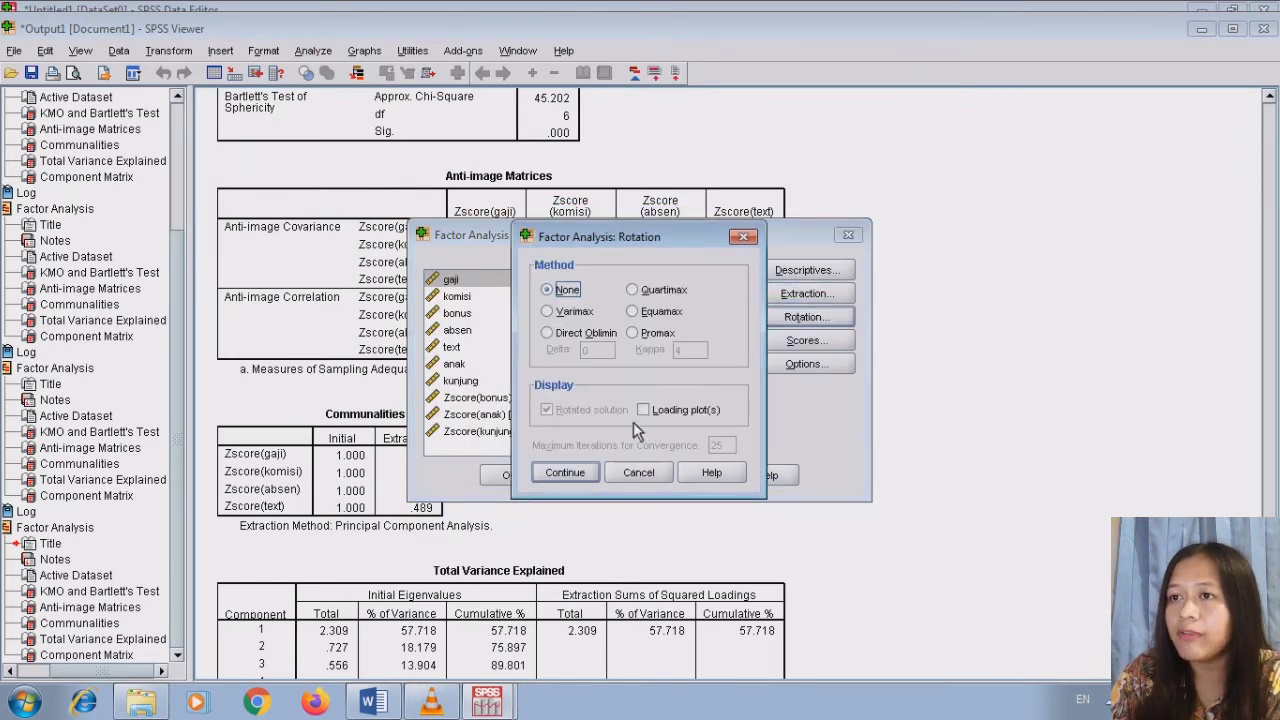
pyautogui.click(547, 311)
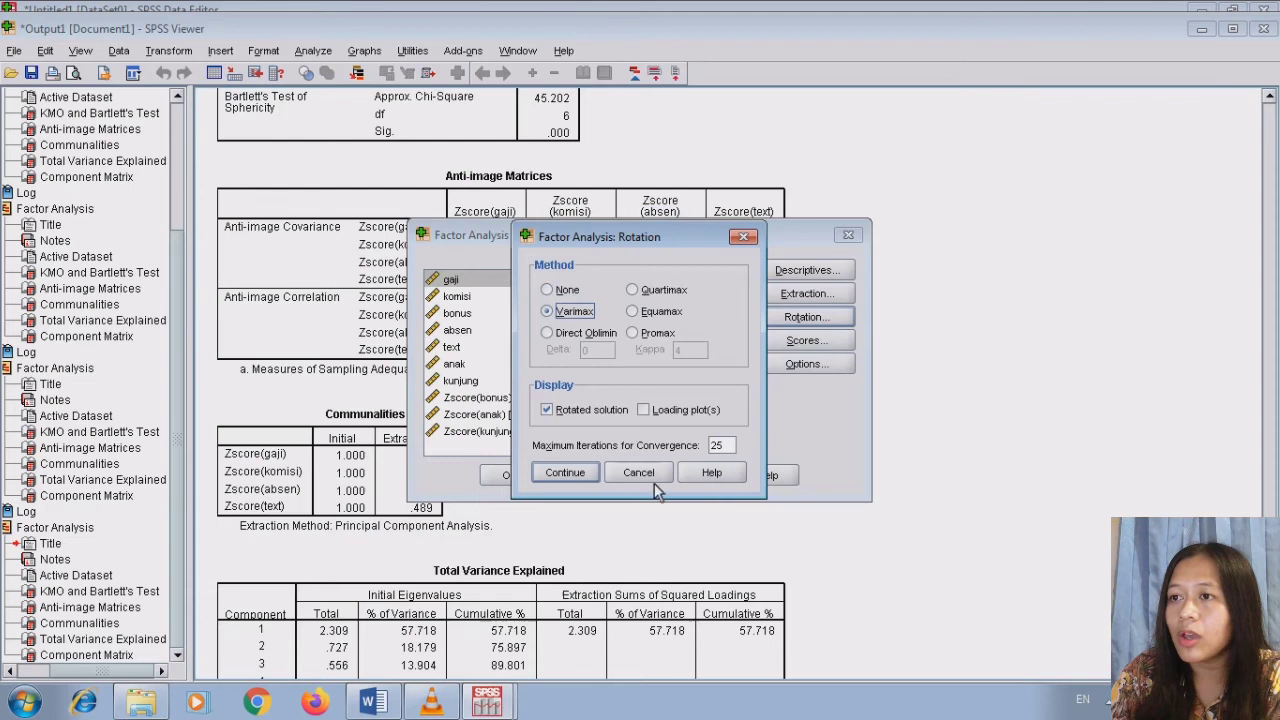
pyautogui.click(564, 472)
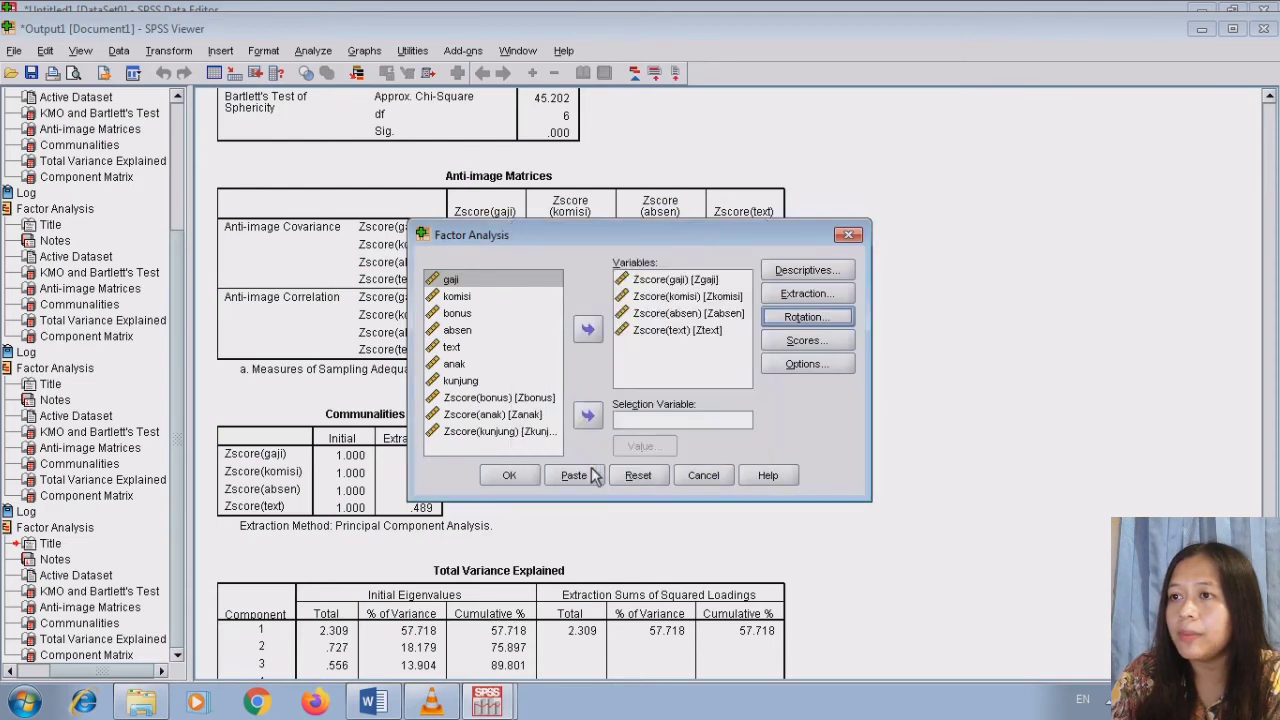
pyautogui.click(778, 343)
pyautogui.click(536, 295)
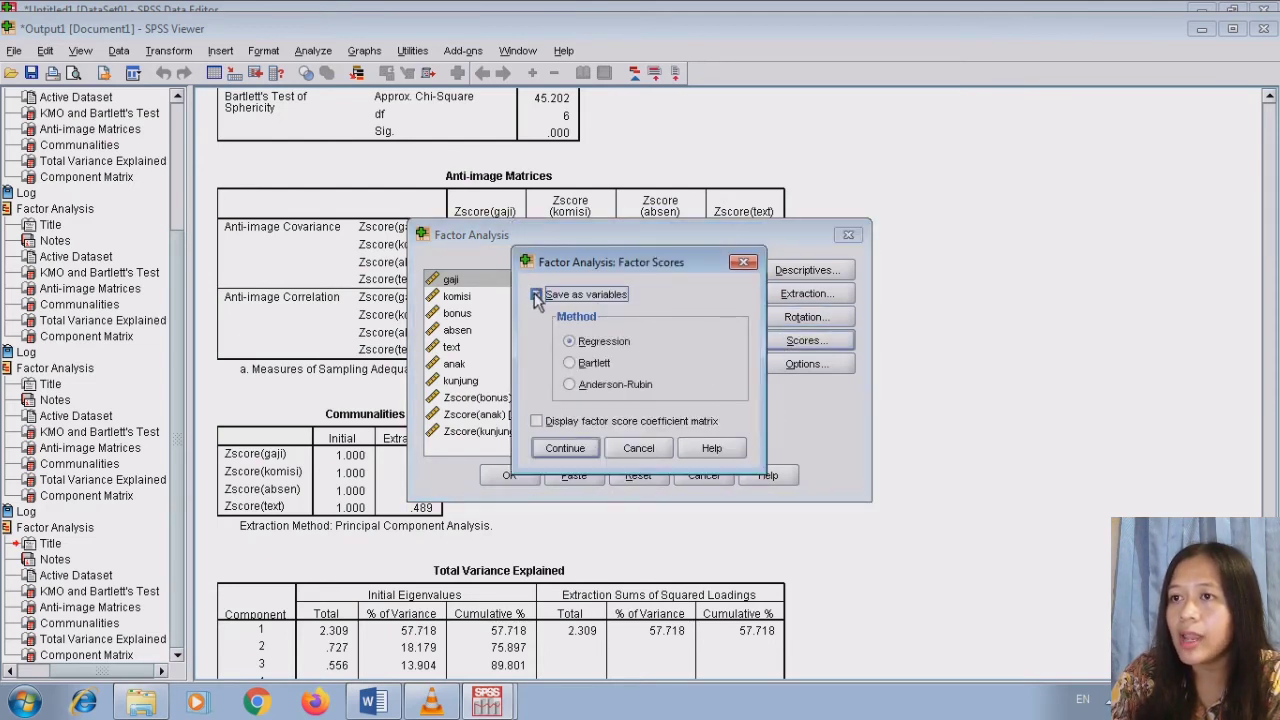
pyautogui.click(565, 448)
# Check the missing-value and coefficient display options without changing them, and run the factor analysis
pyautogui.click(786, 365)
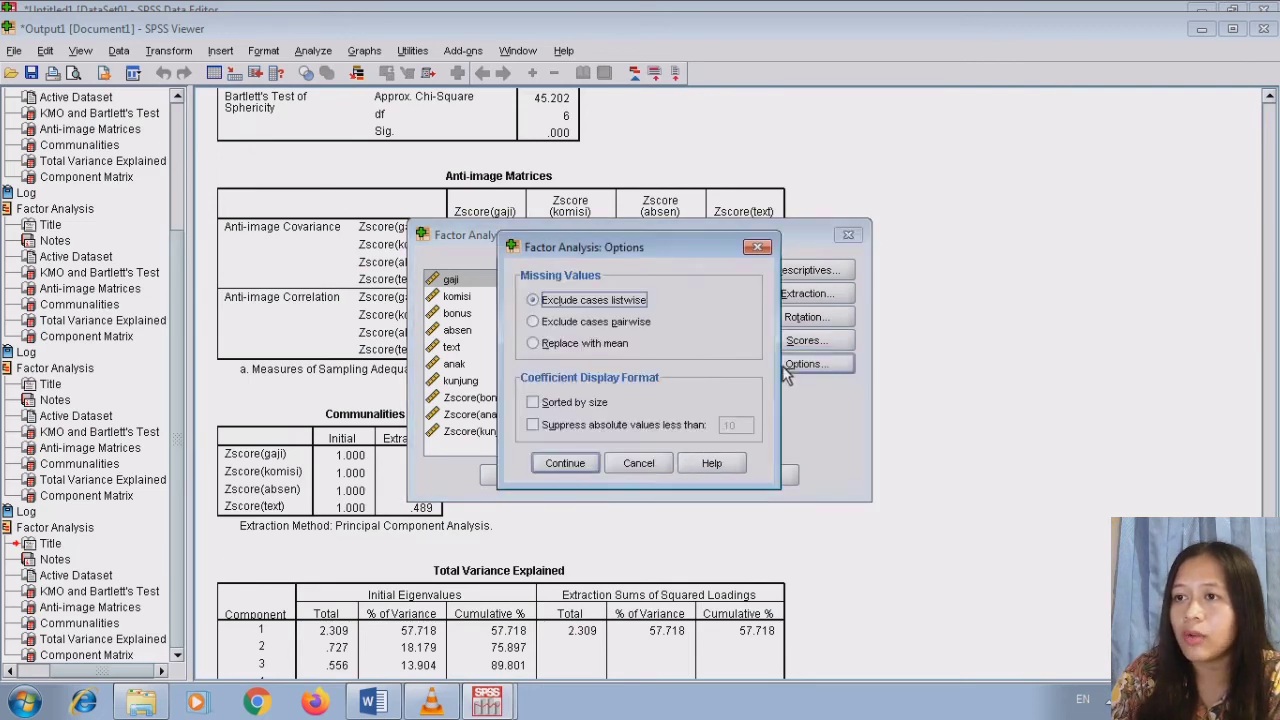
pyautogui.click(646, 470)
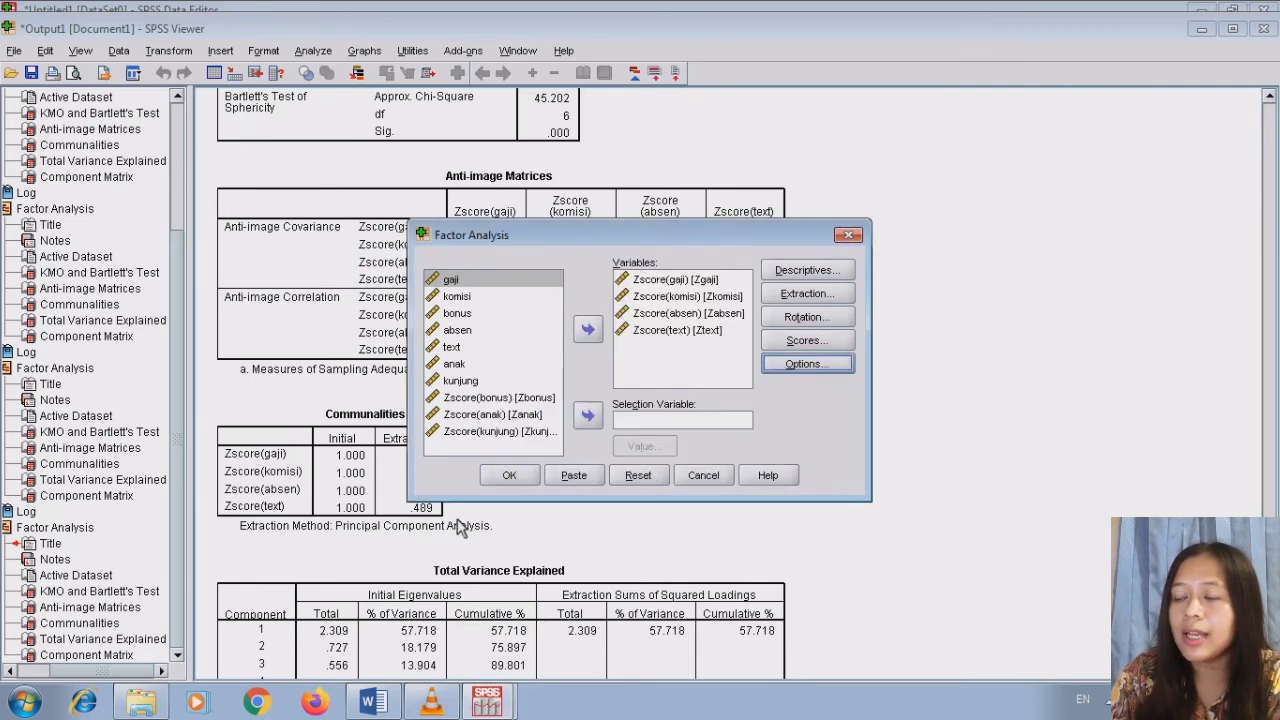
pyautogui.click(519, 474)
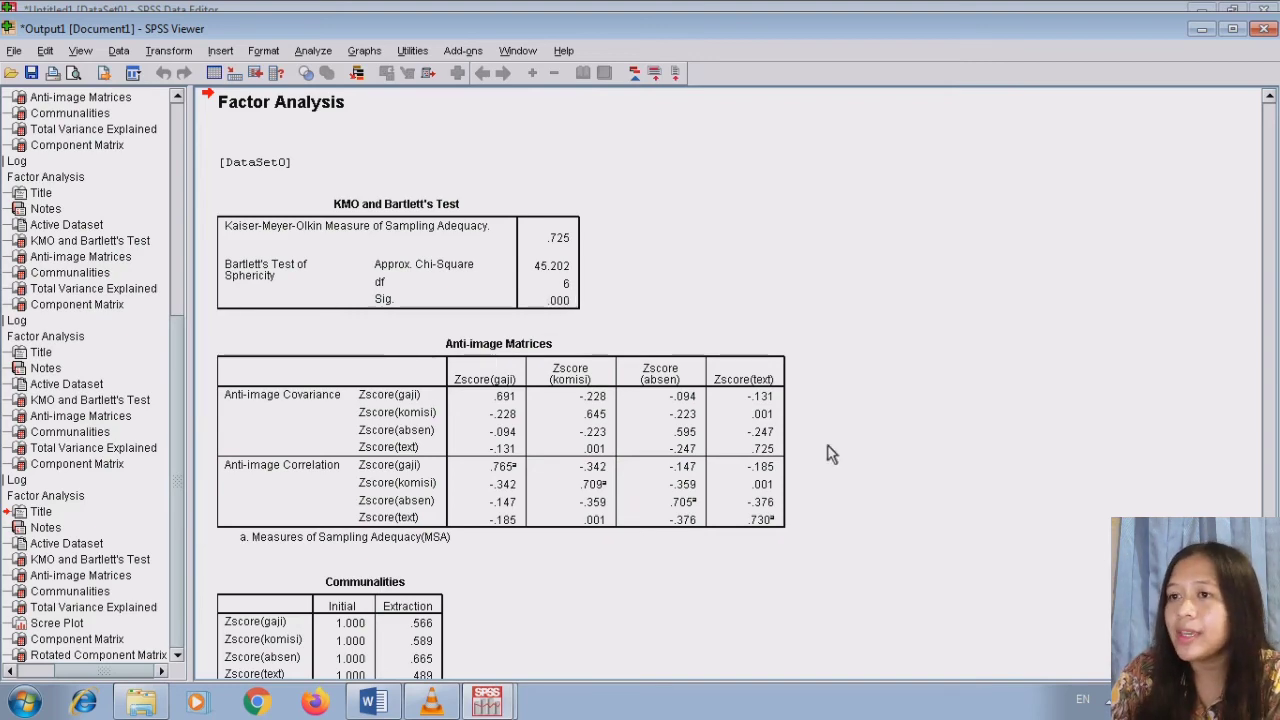
# Review the new factor analysis output, including the MSA values, communalities, total variance explained, scree plot, component matrix and rotated component matrix
pyautogui.scroll(-5, 584, 309)
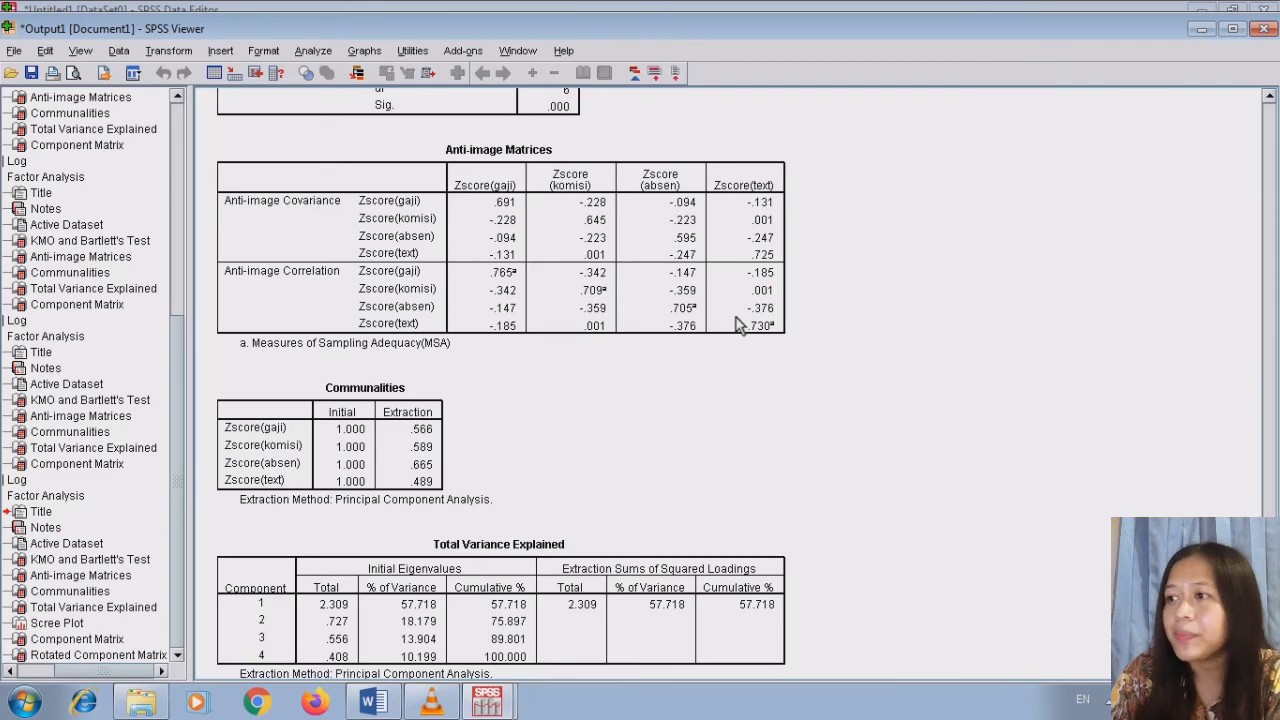
pyautogui.scroll(-3, 543, 333)
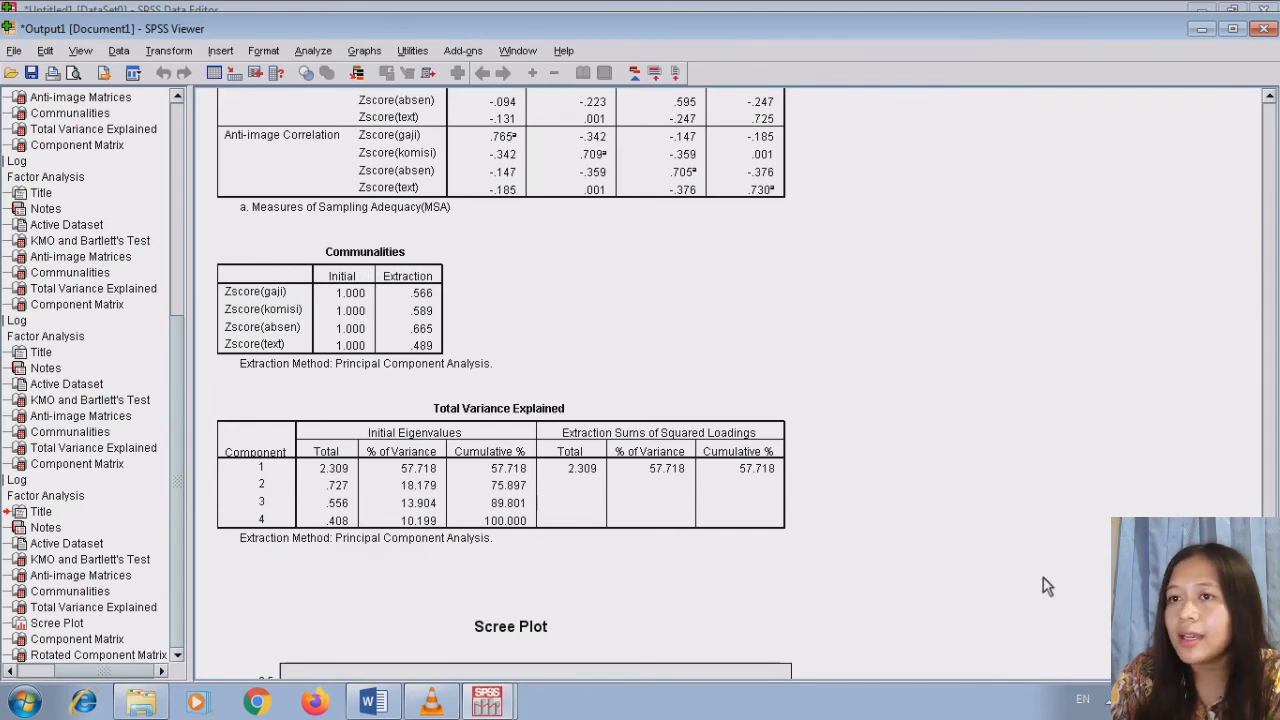
pyautogui.scroll(-5, 827, 398)
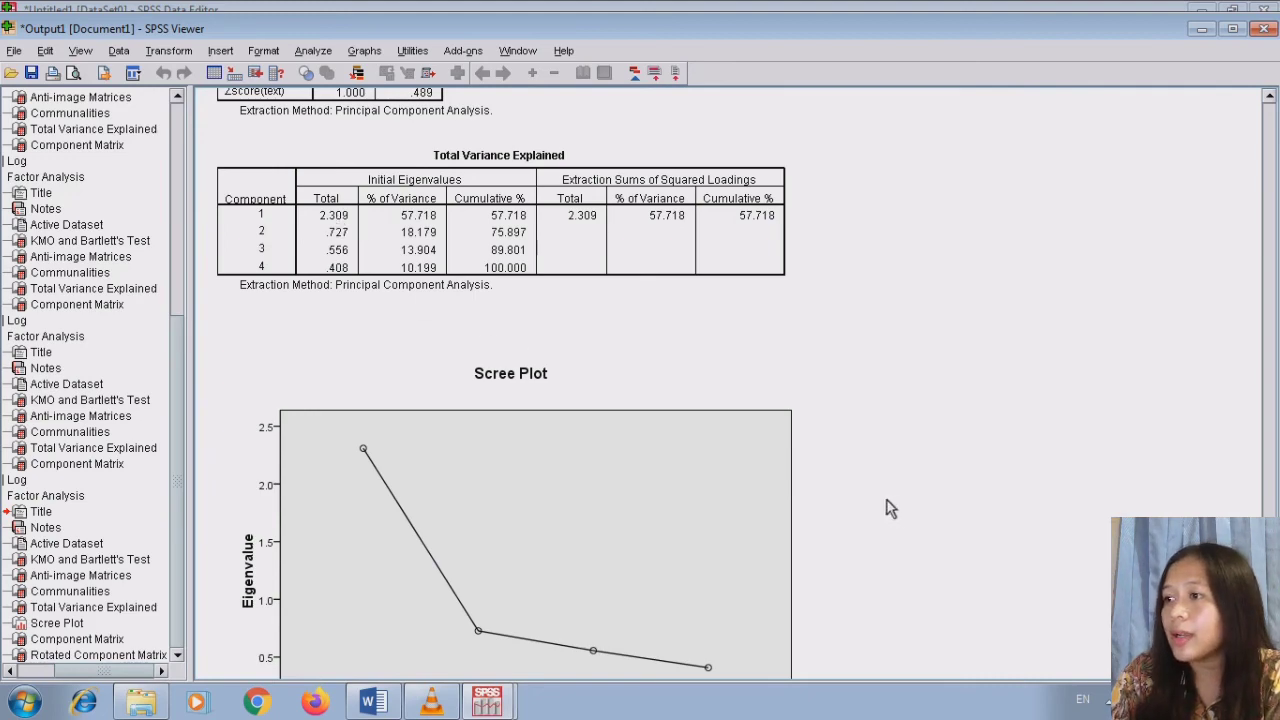
pyautogui.scroll(-6, 622, 667)
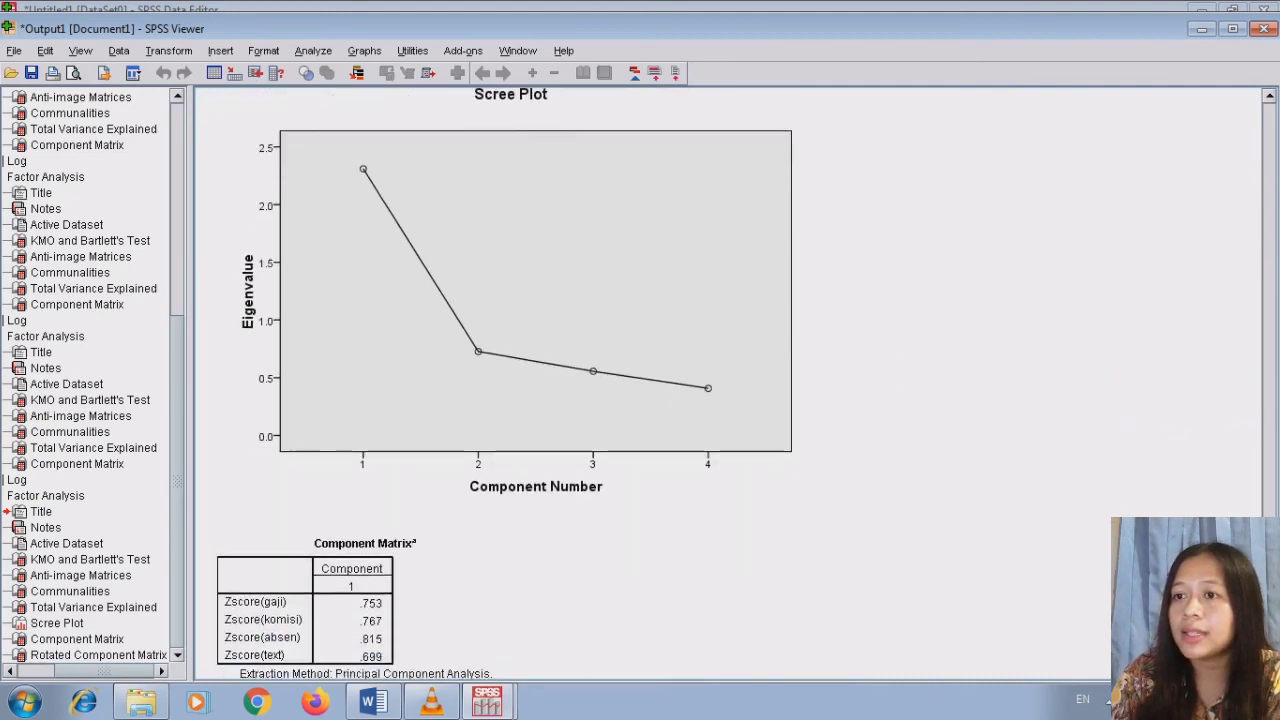
pyautogui.scroll(9, 622, 667)
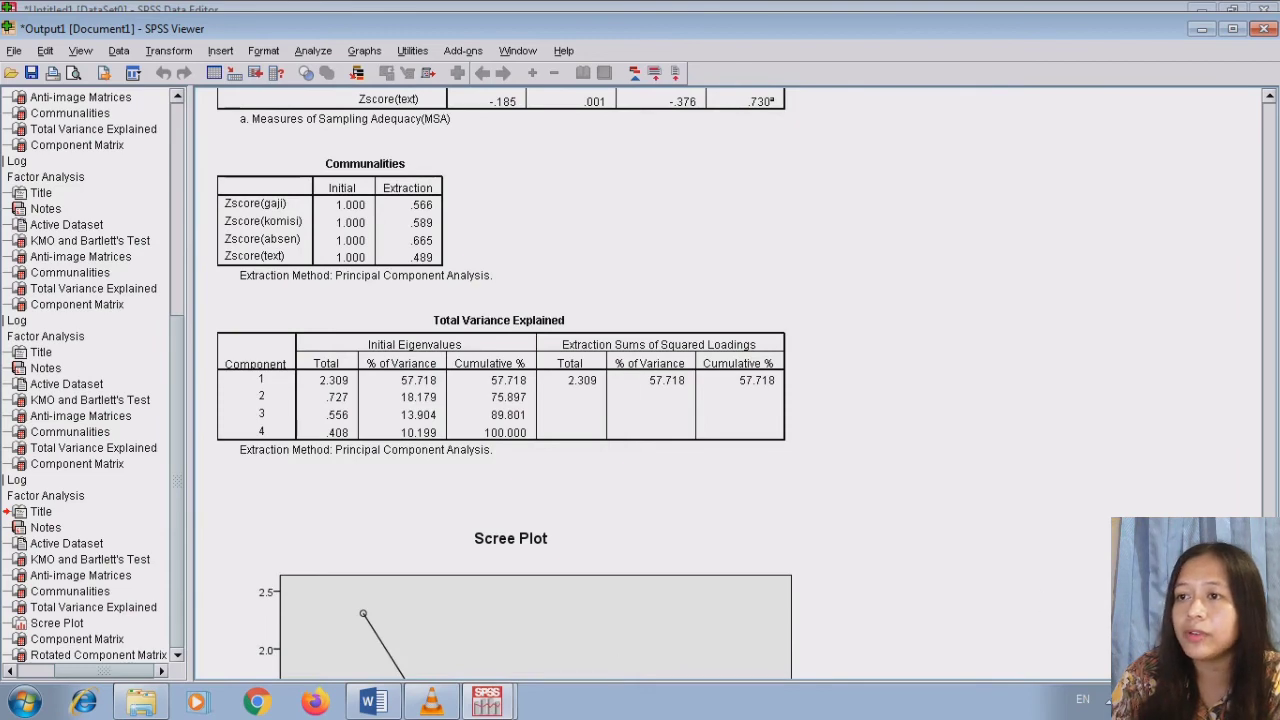
pyautogui.scroll(-3, 898, 515)
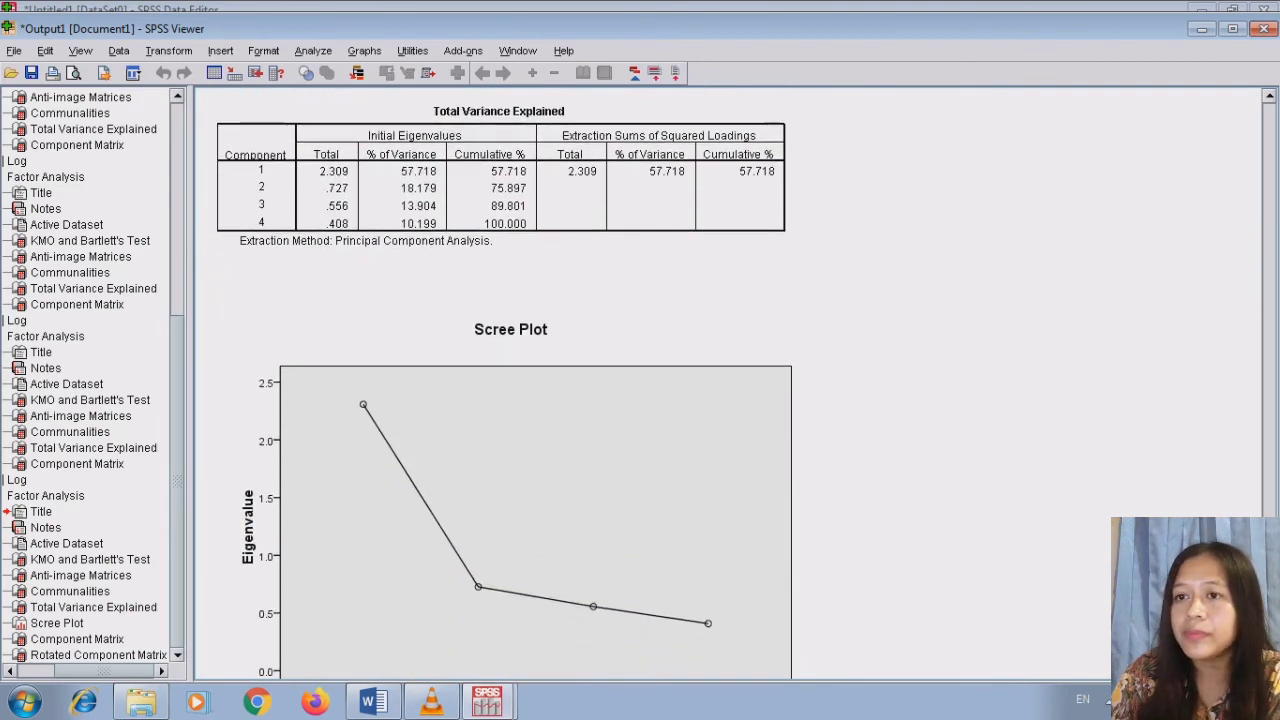
pyautogui.scroll(-5, 505, 384)
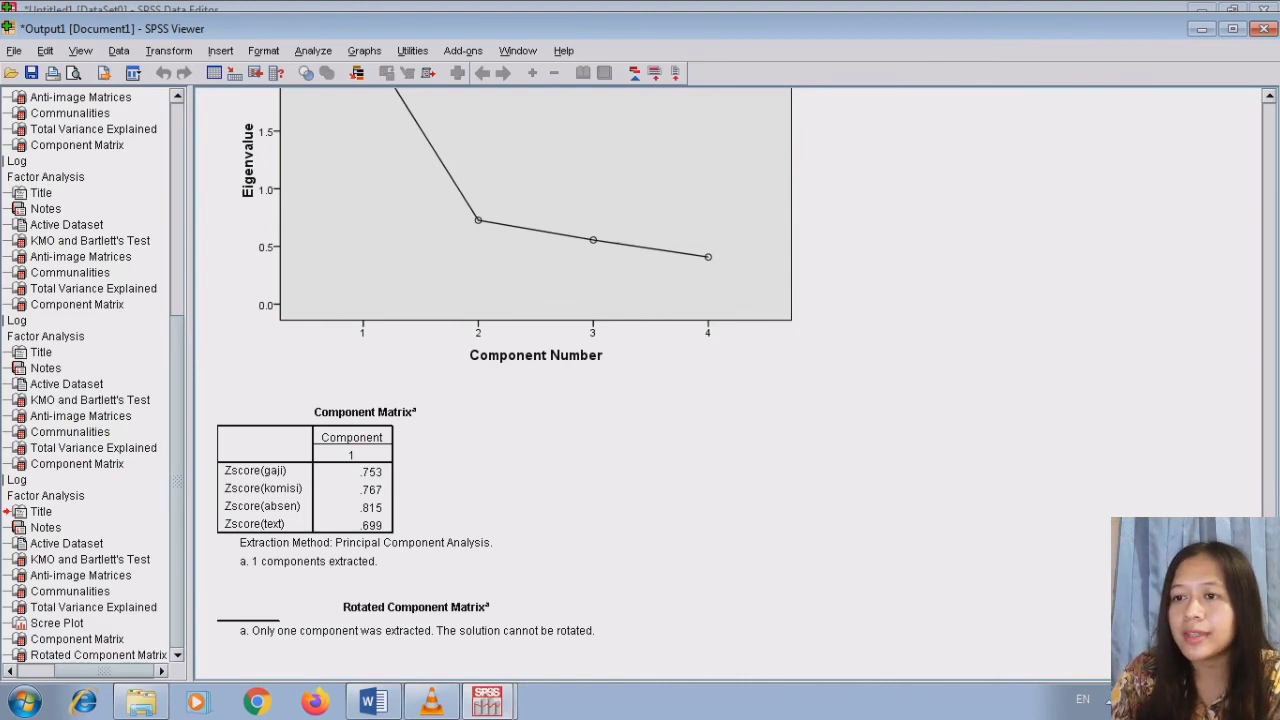
pyautogui.moveTo(1268, 638); pyautogui.dragTo(1266, 128)
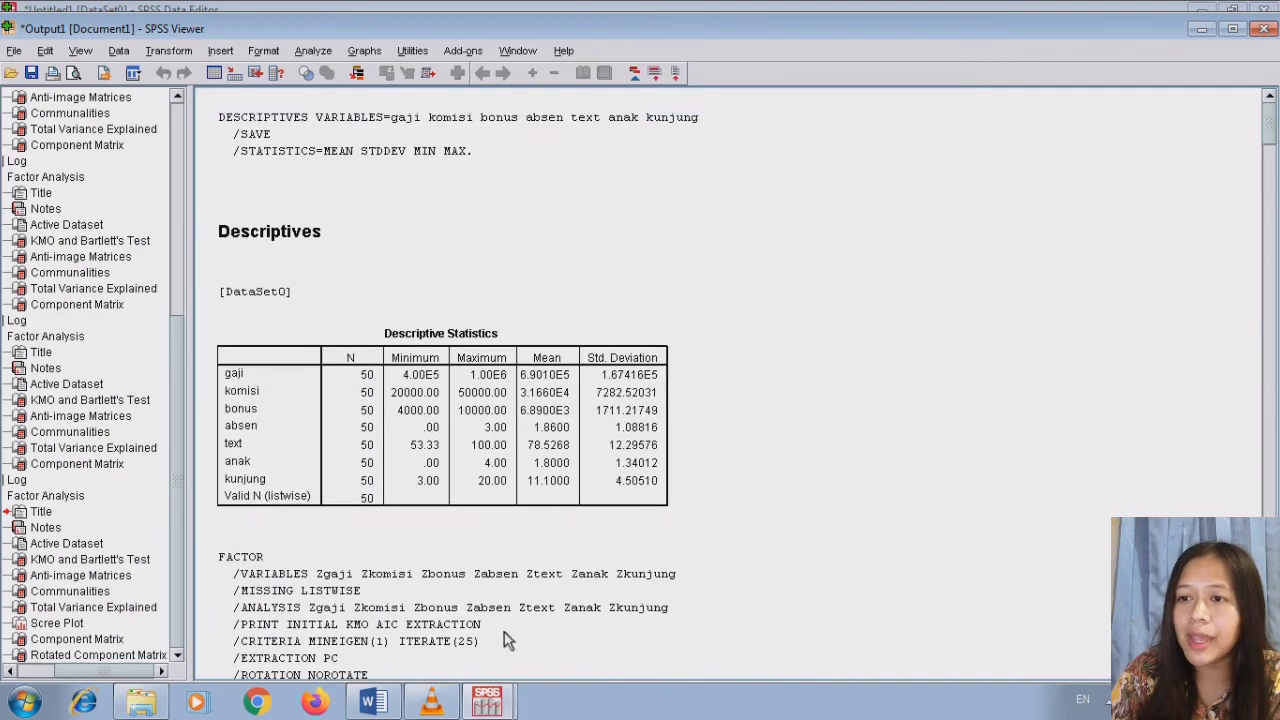
# Switch to the SPSS Data Editor and select the saved factor score column FAC1_1 after Zkunjung to inspect it
pyautogui.click(488, 700)
pyautogui.click(421, 628)
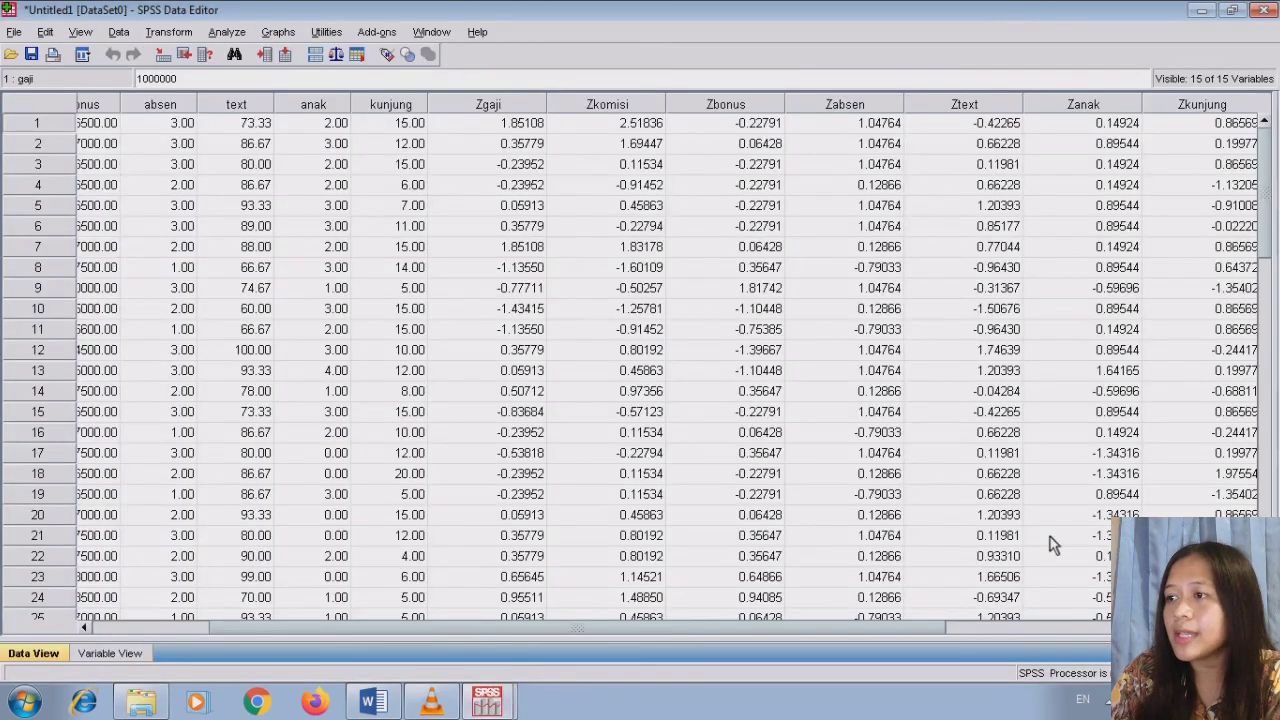
pyautogui.click(1249, 628)
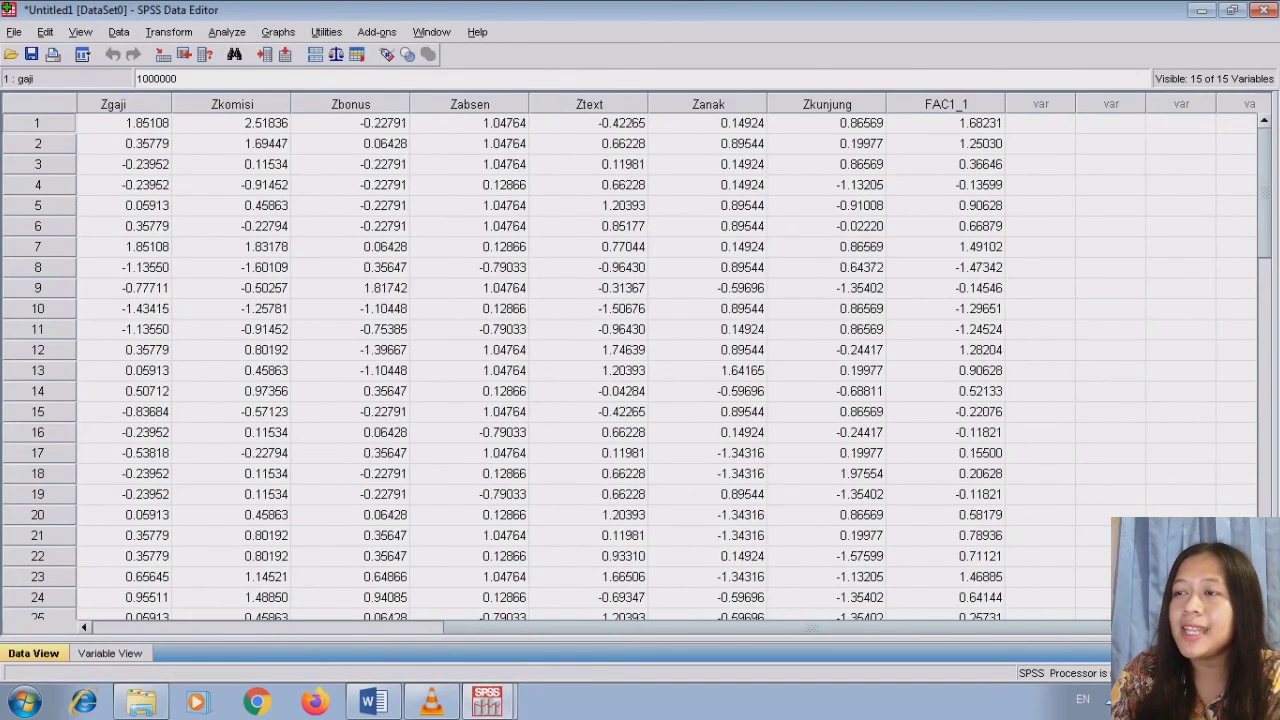
pyautogui.click(986, 104)
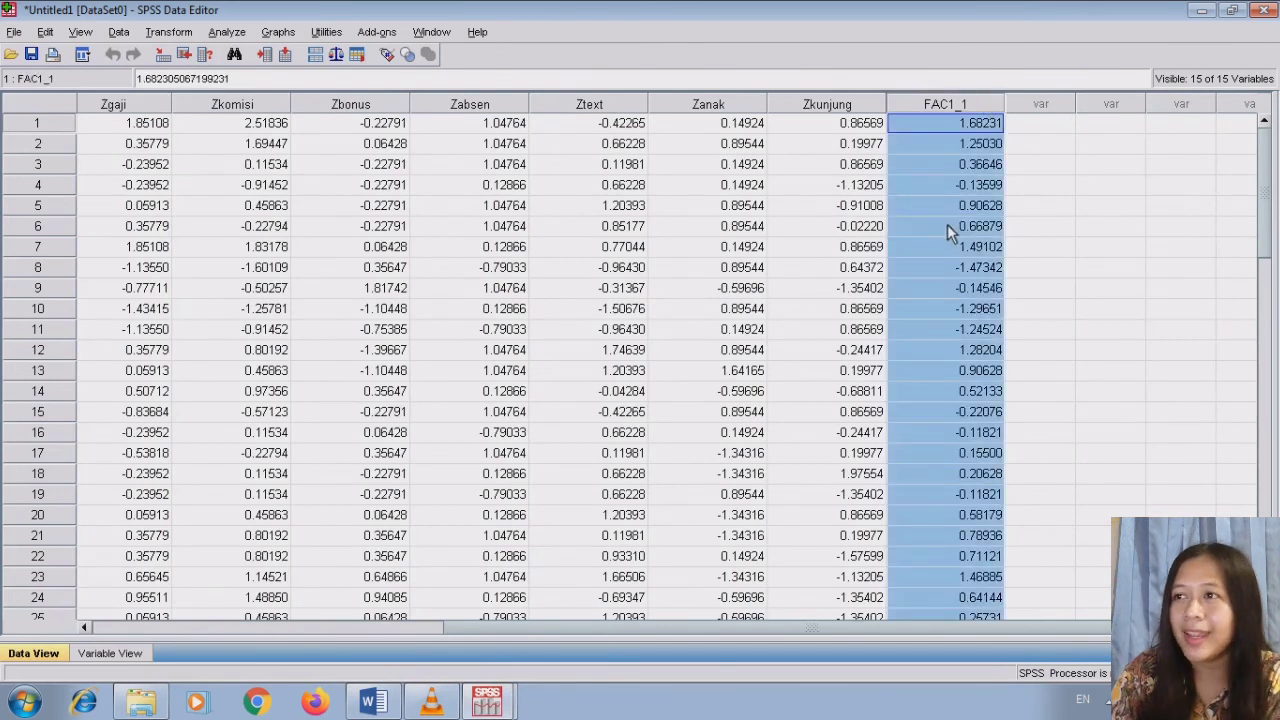